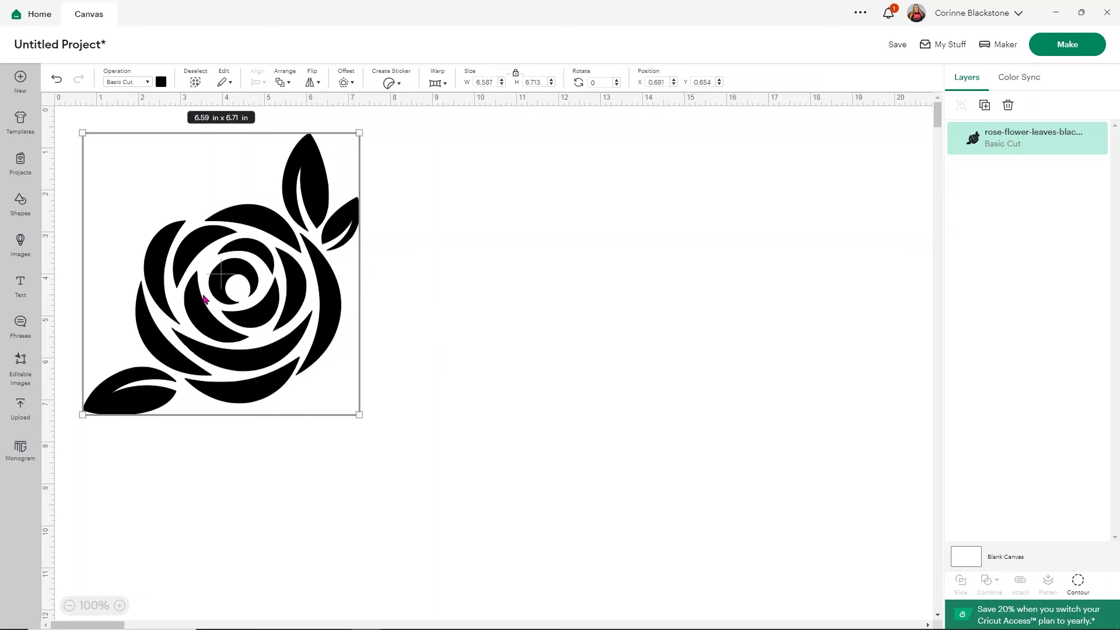
Step: Duplicate the black rose with leaves and place the copy beside the original
{"action": "key", "text": "ctrl+d"}
{"action": "left_click_drag", "start_coordinate": [277, 332], "coordinate": [520, 330]}
Step: Hide the contours of all three leaves on the original image so only the rose petals remain
{"action": "left_click", "coordinate": [194, 288]}
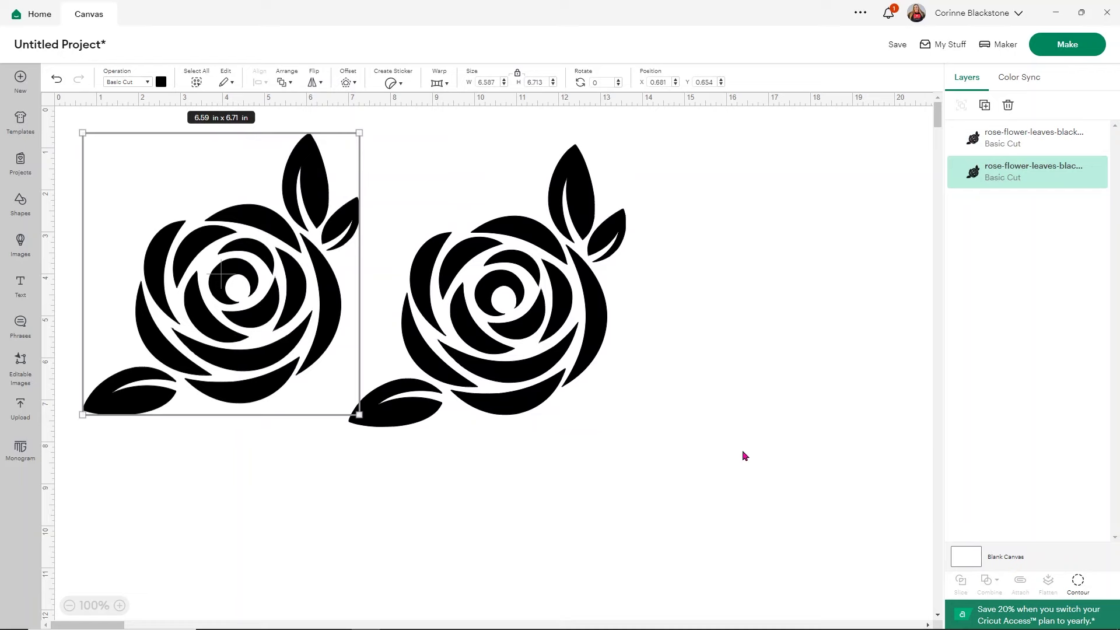
{"action": "left_click", "coordinate": [1077, 582]}
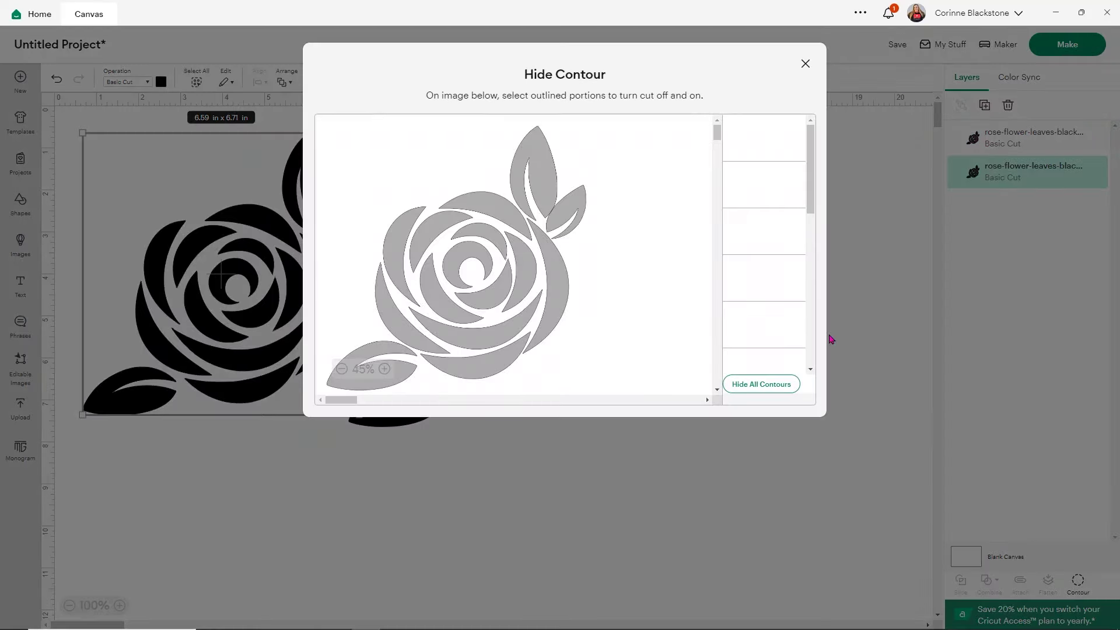
{"action": "left_click", "coordinate": [542, 166]}
{"action": "left_click", "coordinate": [574, 211]}
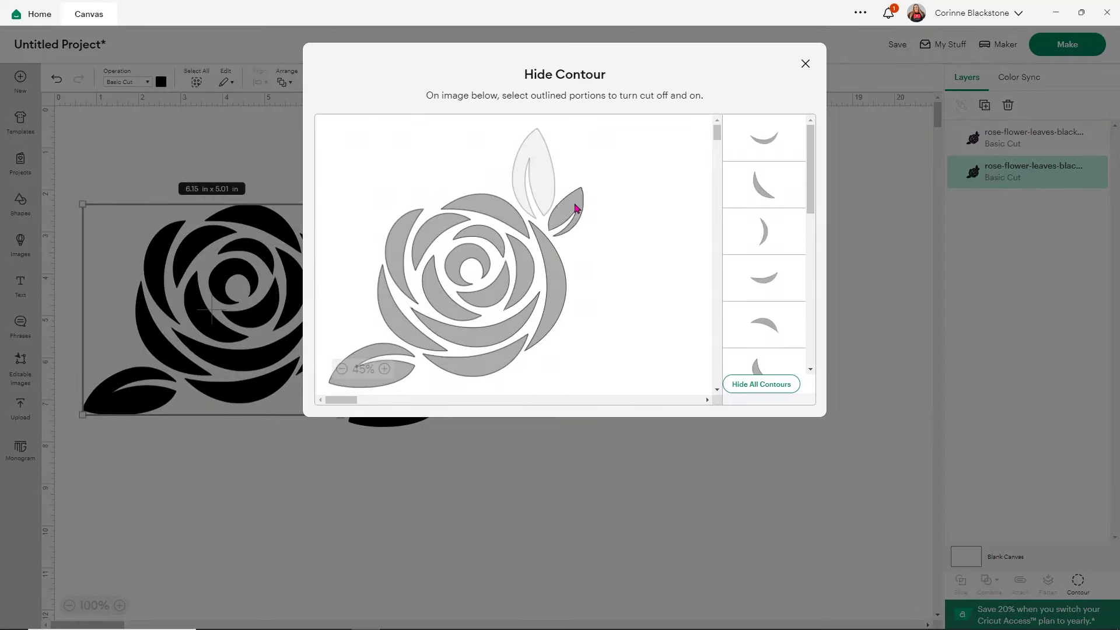
{"action": "left_click", "coordinate": [376, 358]}
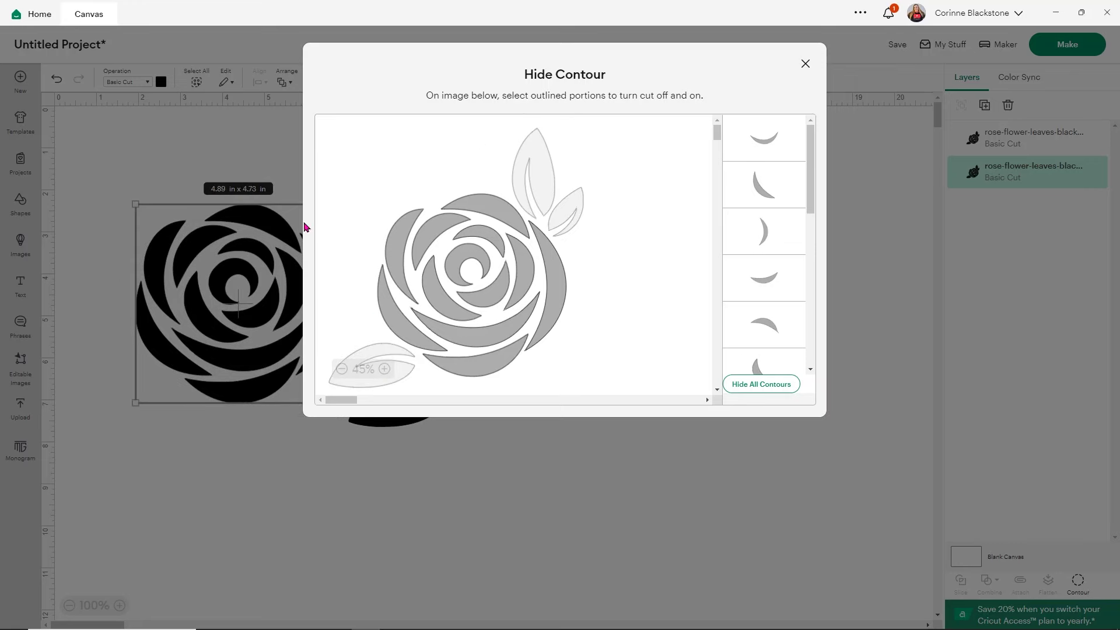
{"action": "left_click", "coordinate": [806, 64]}
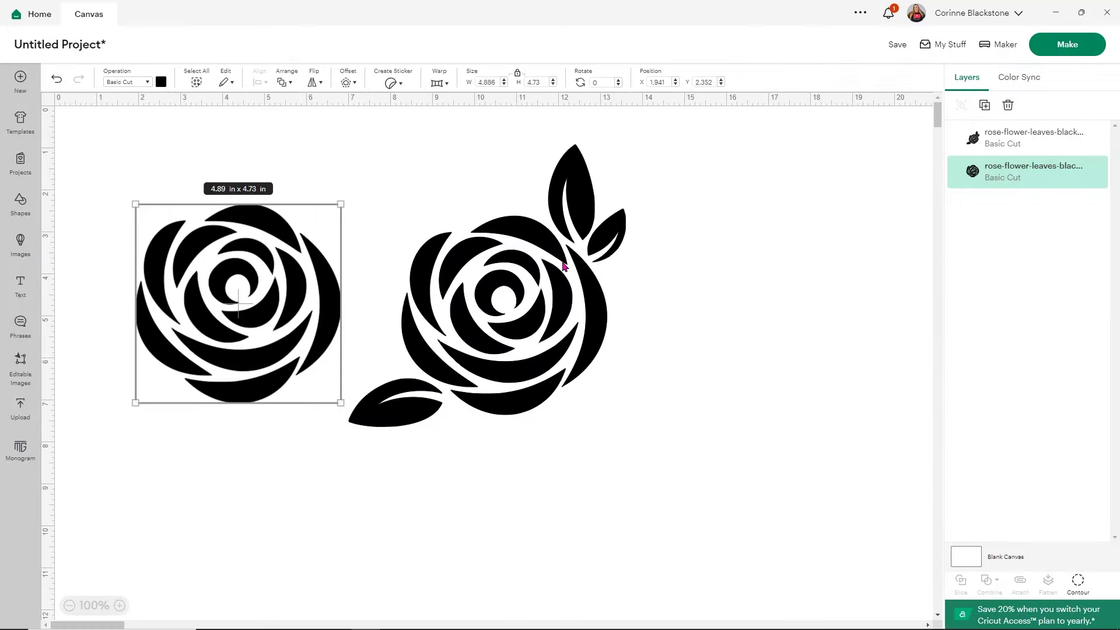
Step: Hide all the petal contours on the duplicated image so only the three leaves remain
{"action": "left_click", "coordinate": [544, 277]}
{"action": "left_click", "coordinate": [1078, 581]}
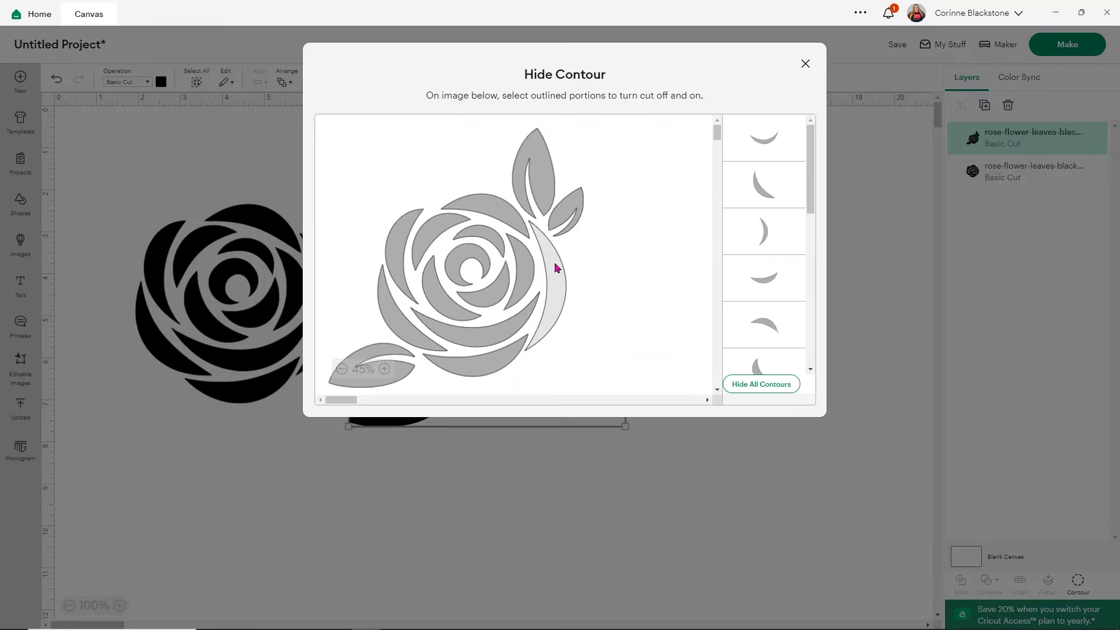
{"action": "left_click", "coordinate": [555, 267]}
{"action": "left_click", "coordinate": [499, 222]}
{"action": "left_click", "coordinate": [487, 239]}
{"action": "left_click", "coordinate": [463, 261]}
{"action": "left_click", "coordinate": [447, 233]}
{"action": "left_click", "coordinate": [396, 246]}
{"action": "left_click", "coordinate": [398, 312]}
{"action": "left_click", "coordinate": [453, 332]}
{"action": "left_click", "coordinate": [445, 307]}
{"action": "left_click", "coordinate": [495, 354]}
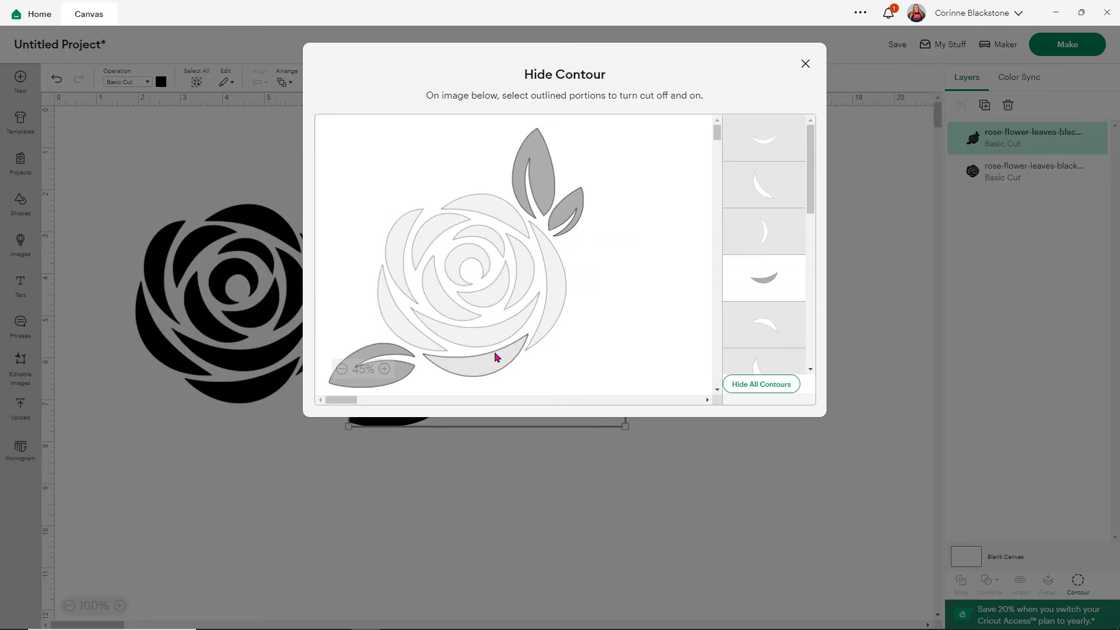
{"action": "left_click", "coordinate": [806, 64]}
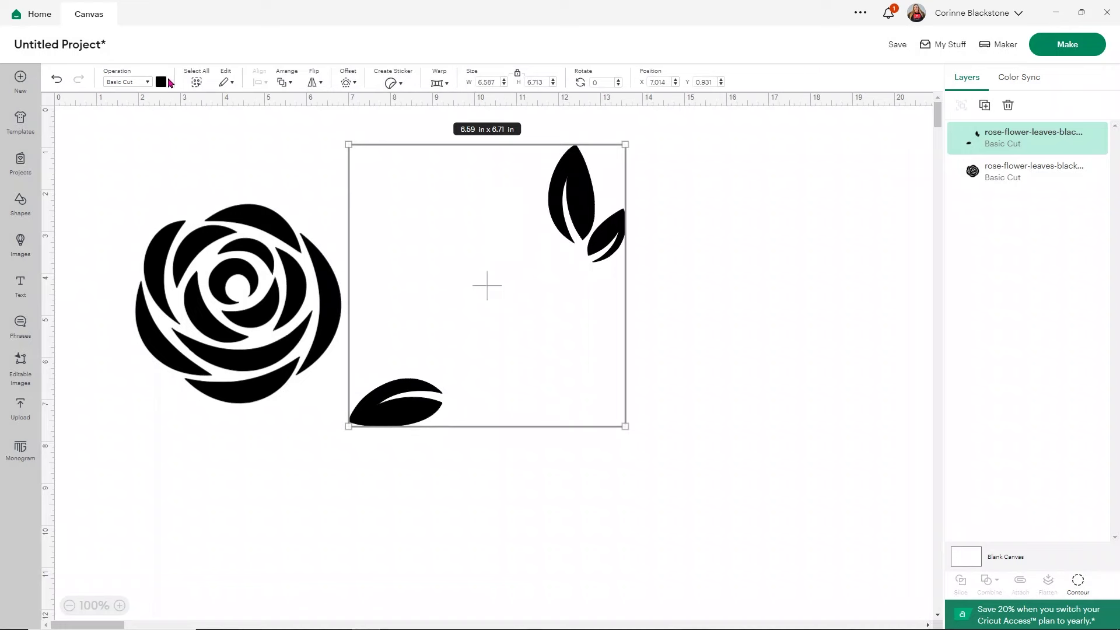
Step: Color the leaves green and move them back into position around the black rose
{"action": "left_click", "coordinate": [161, 82]}
{"action": "left_click", "coordinate": [232, 167]}
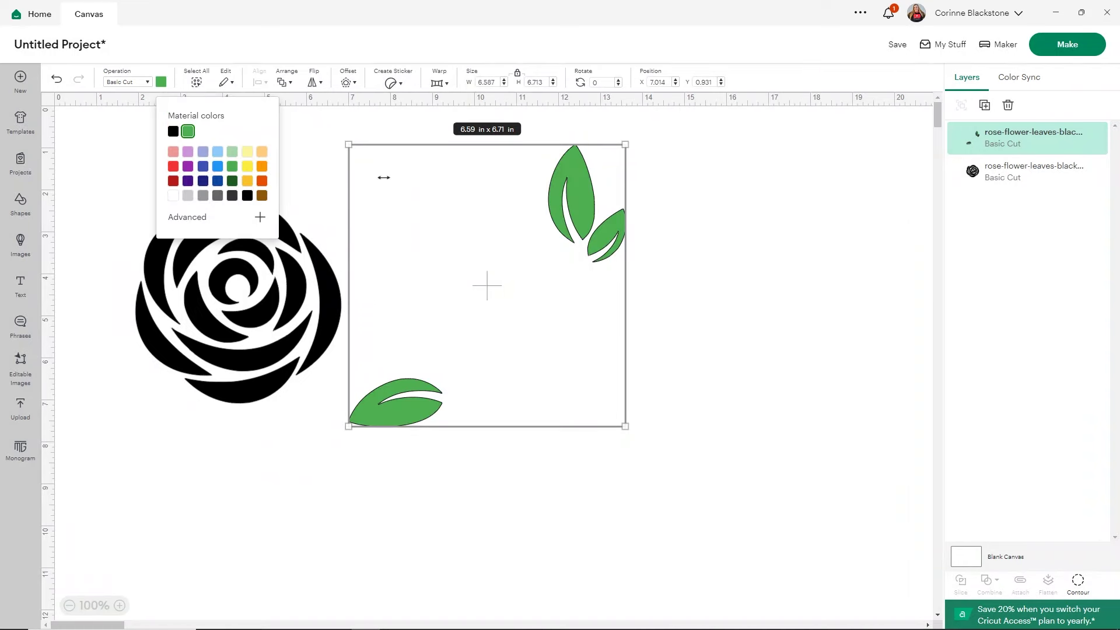
{"action": "left_click_drag", "start_coordinate": [563, 205], "coordinate": [308, 195]}
{"action": "left_click", "coordinate": [165, 162]}
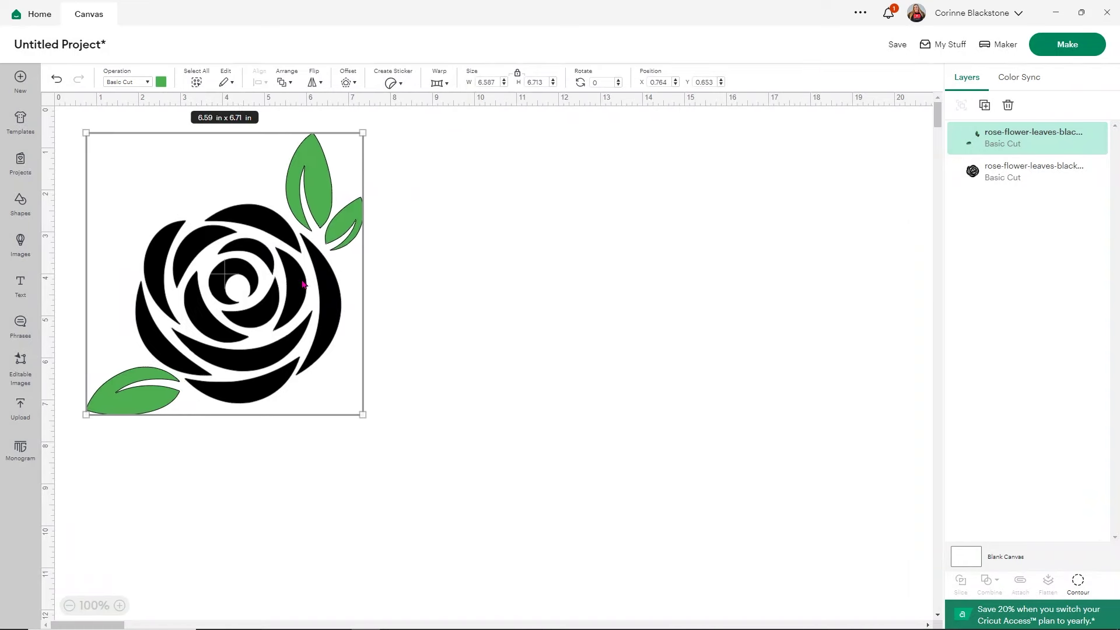
Step: Change the color of the rose petals layer to red and deselect it
{"action": "left_click", "coordinate": [163, 84]}
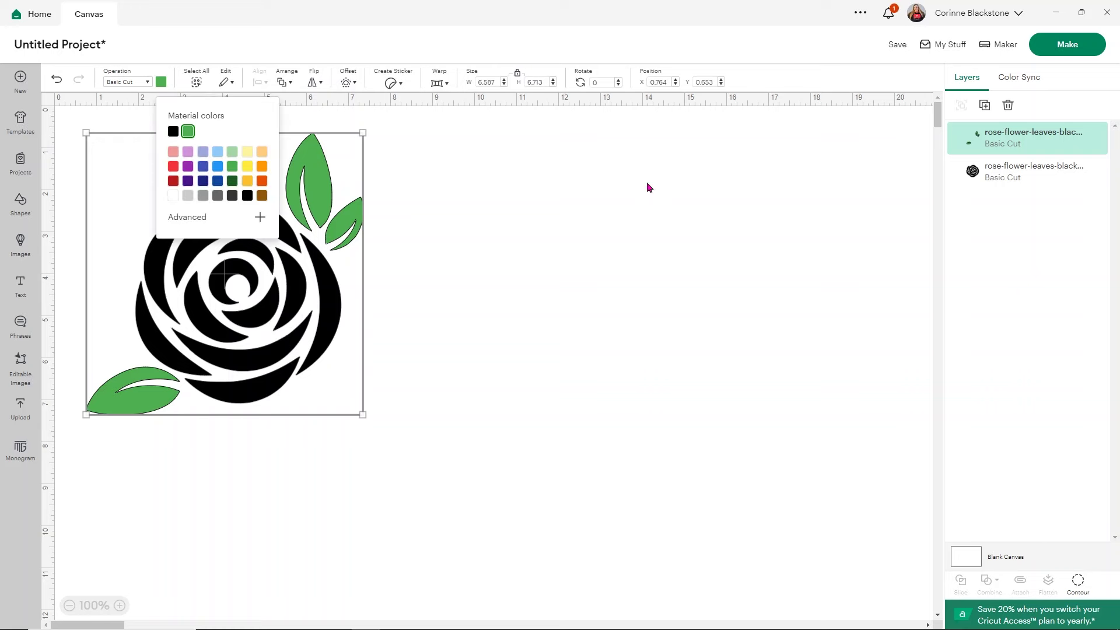
{"action": "left_click", "coordinate": [1027, 171]}
{"action": "left_click", "coordinate": [162, 87]}
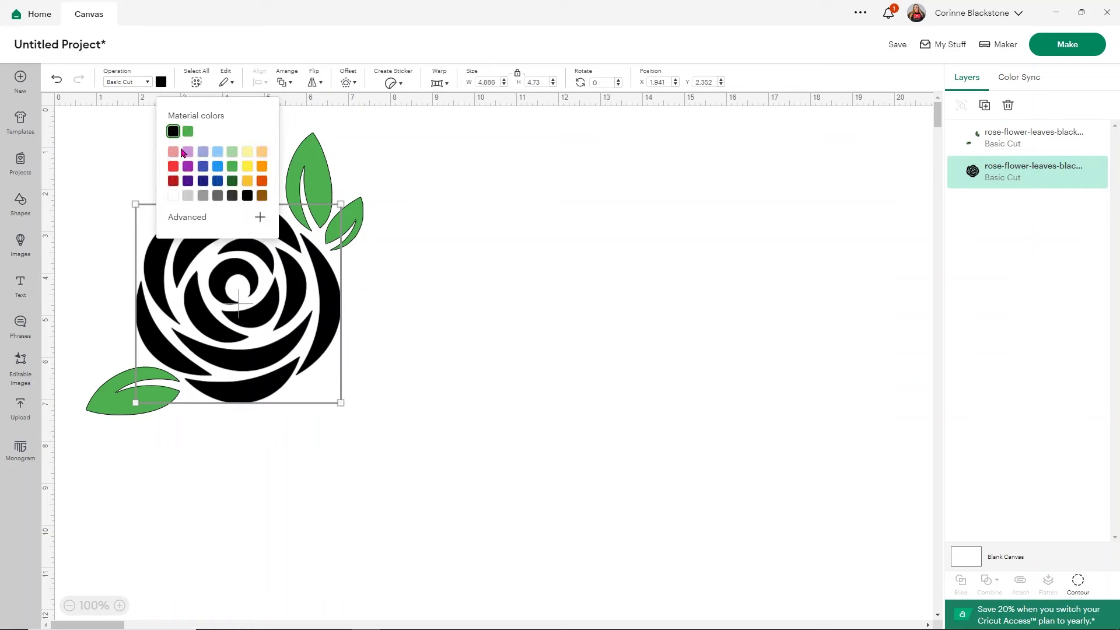
{"action": "left_click", "coordinate": [174, 165]}
{"action": "left_click", "coordinate": [508, 314]}
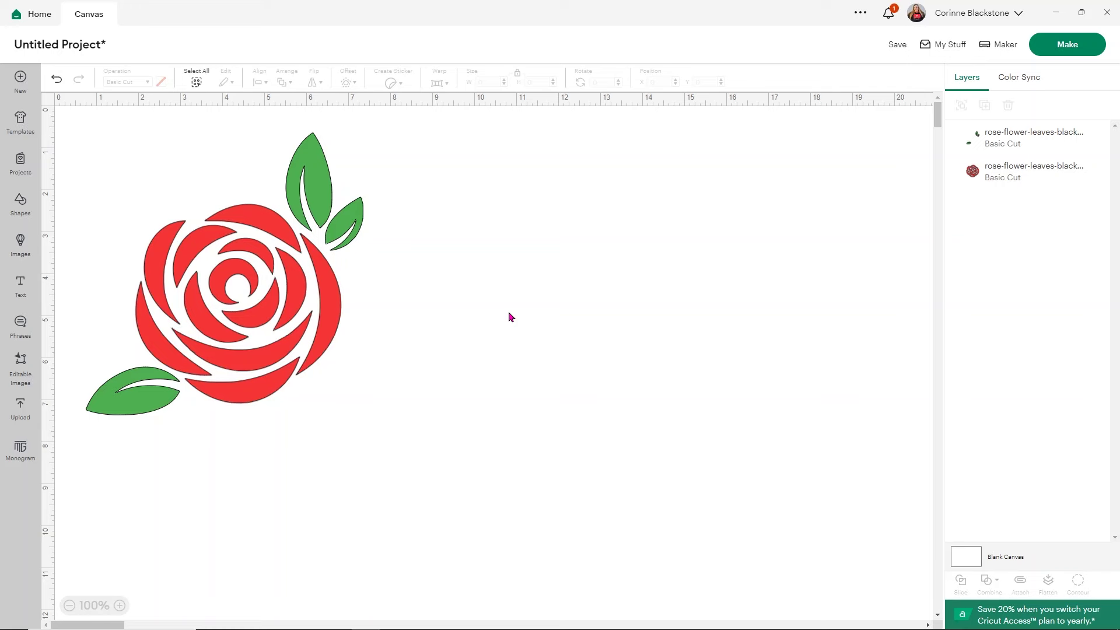
Step: Upload the image file rose-flower-leaves-black-silhouette-logo-icon-104918596 and continue to the background remover
{"action": "left_click", "coordinate": [19, 413]}
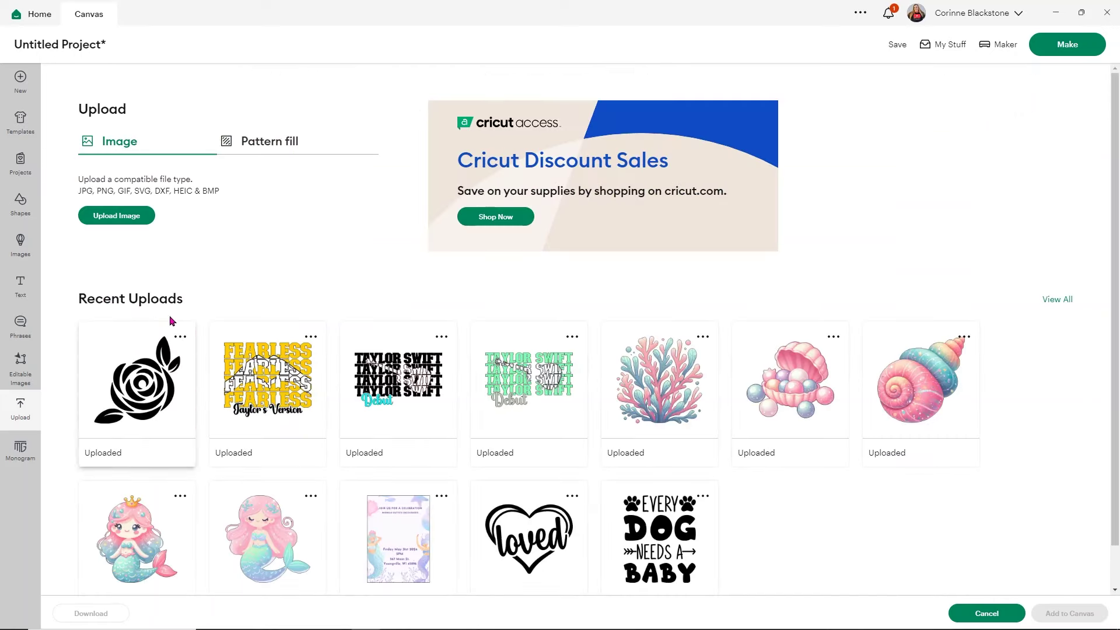
{"action": "left_click", "coordinate": [140, 224]}
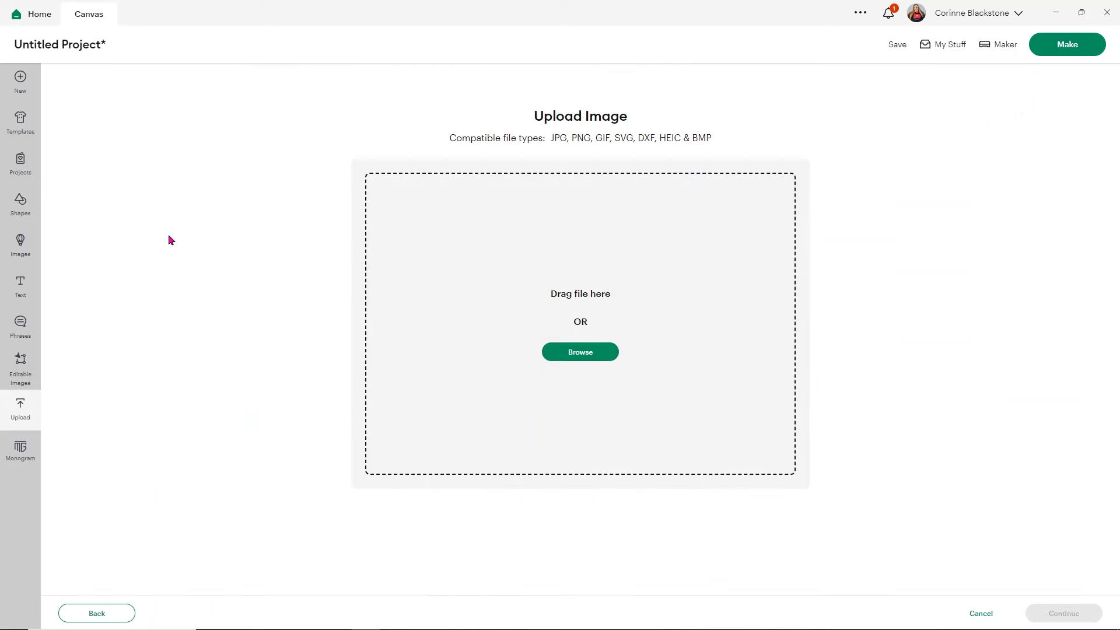
{"action": "left_click", "coordinate": [580, 351]}
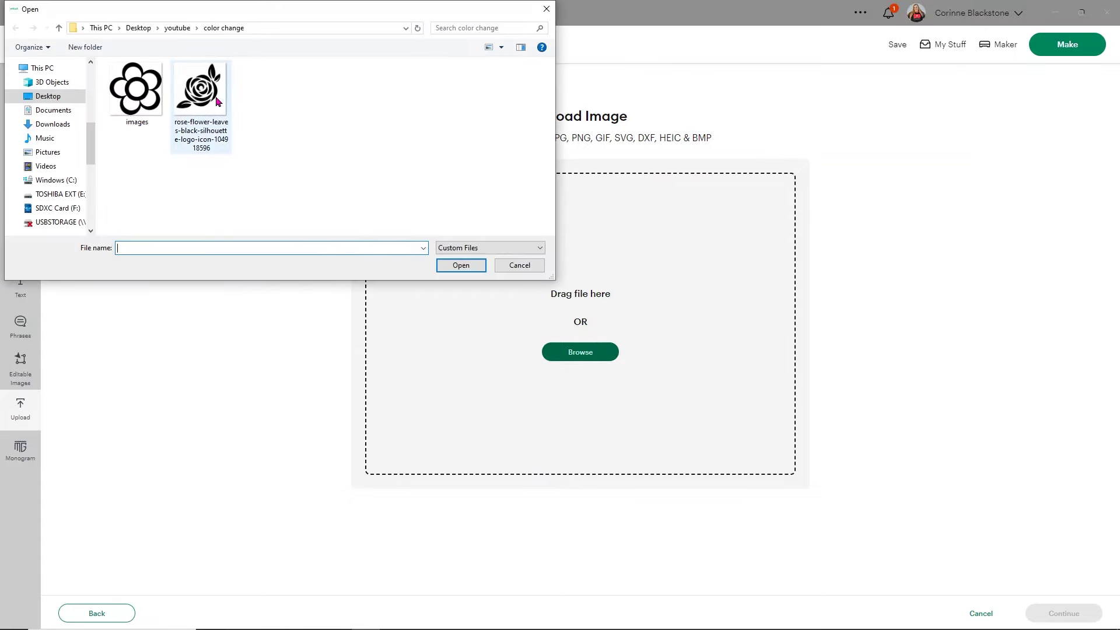
{"action": "double_click", "coordinate": [216, 97]}
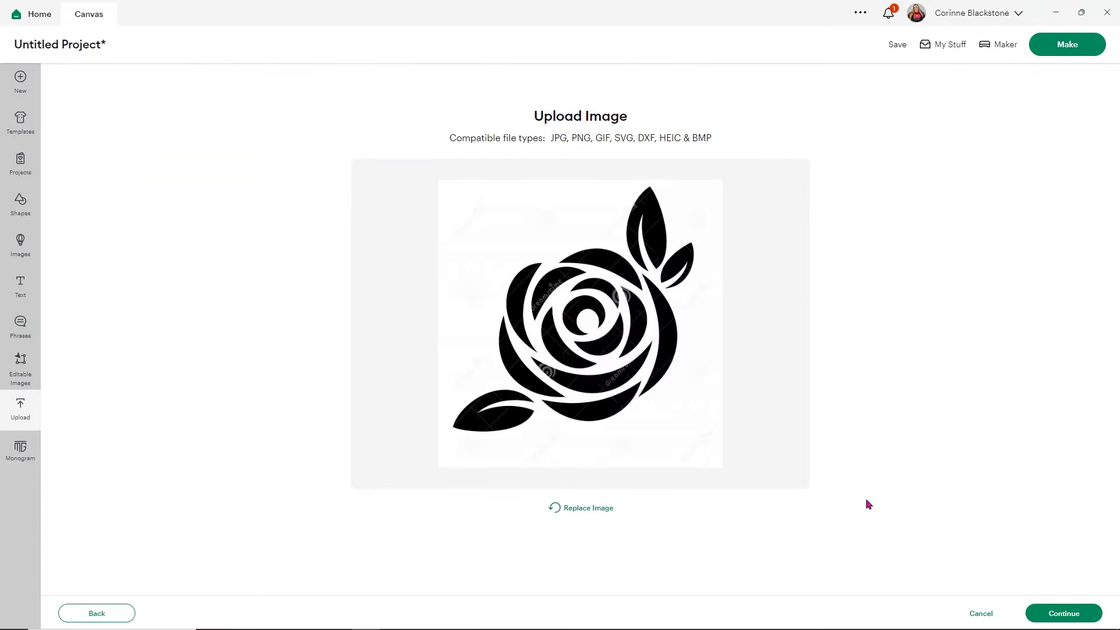
{"action": "left_click", "coordinate": [1062, 612]}
Step: Set the color tolerance to 100 and remove the white background around the rose
{"action": "left_click_drag", "start_coordinate": [87, 502], "coordinate": [49, 503]}
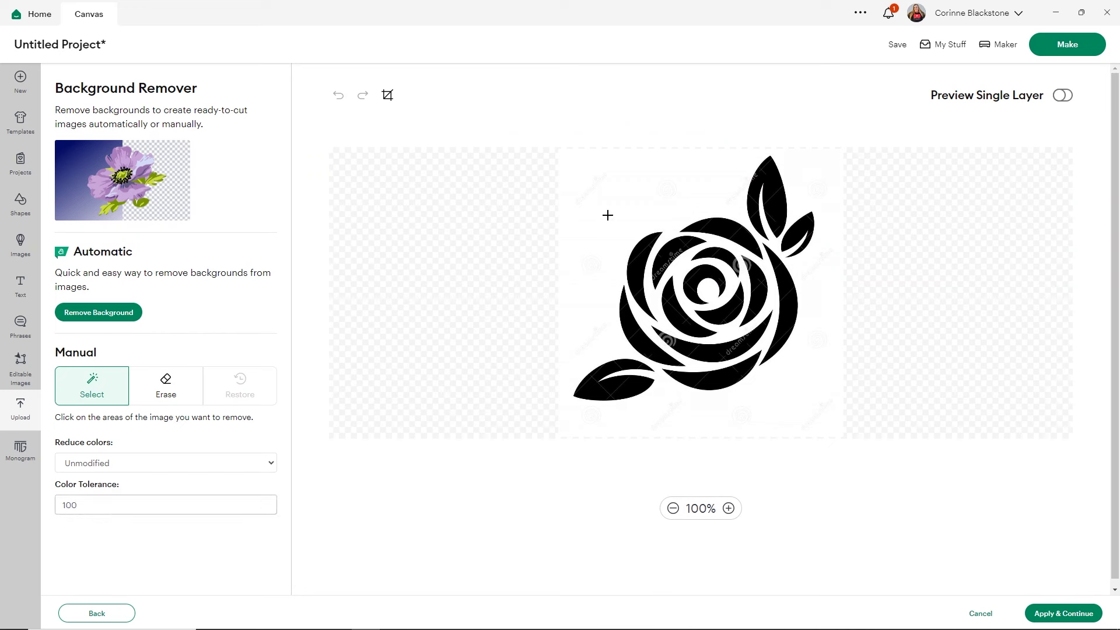
{"action": "type", "text": "100"}
{"action": "left_click", "coordinate": [611, 269]}
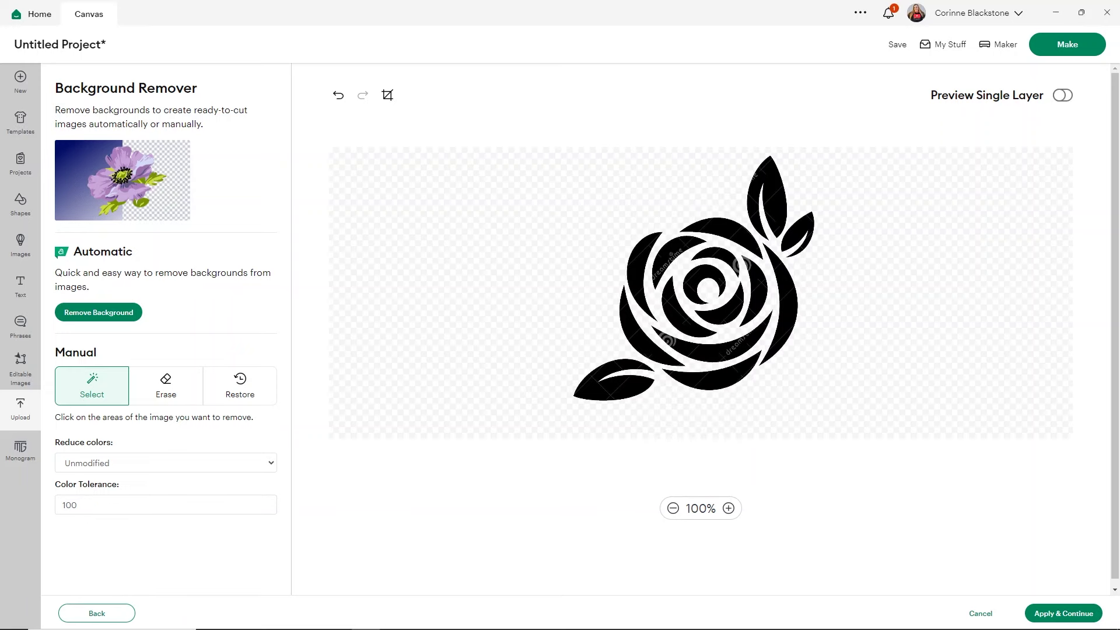
Step: Remove the three black leaves from the uploaded image by selecting their filled areas
{"action": "left_click", "coordinate": [769, 187]}
{"action": "left_click", "coordinate": [798, 233]}
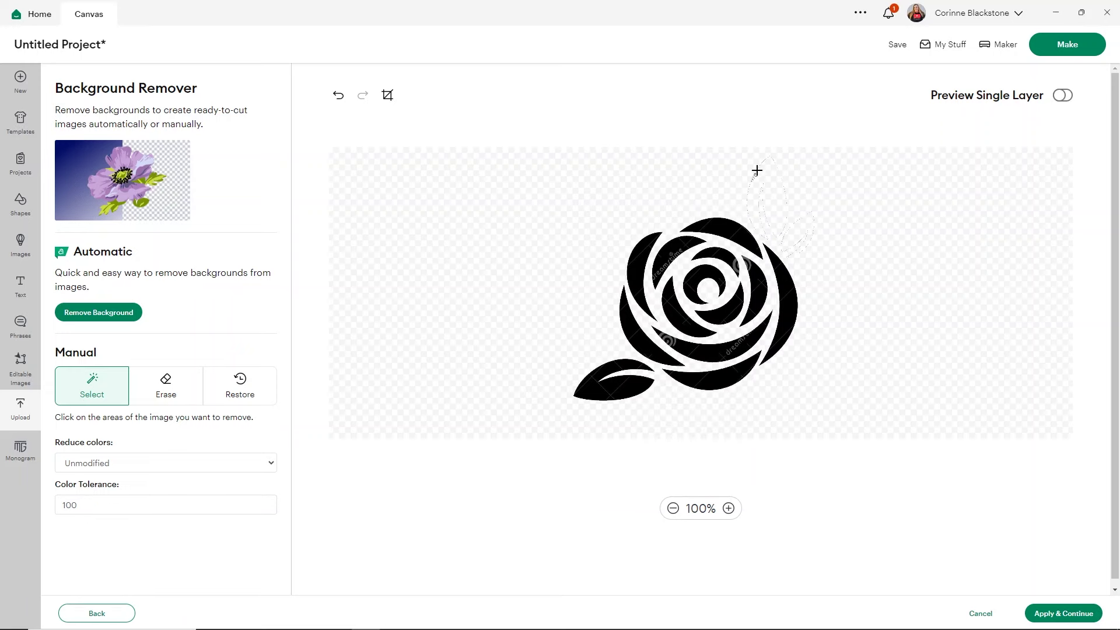
{"action": "left_click", "coordinate": [621, 379]}
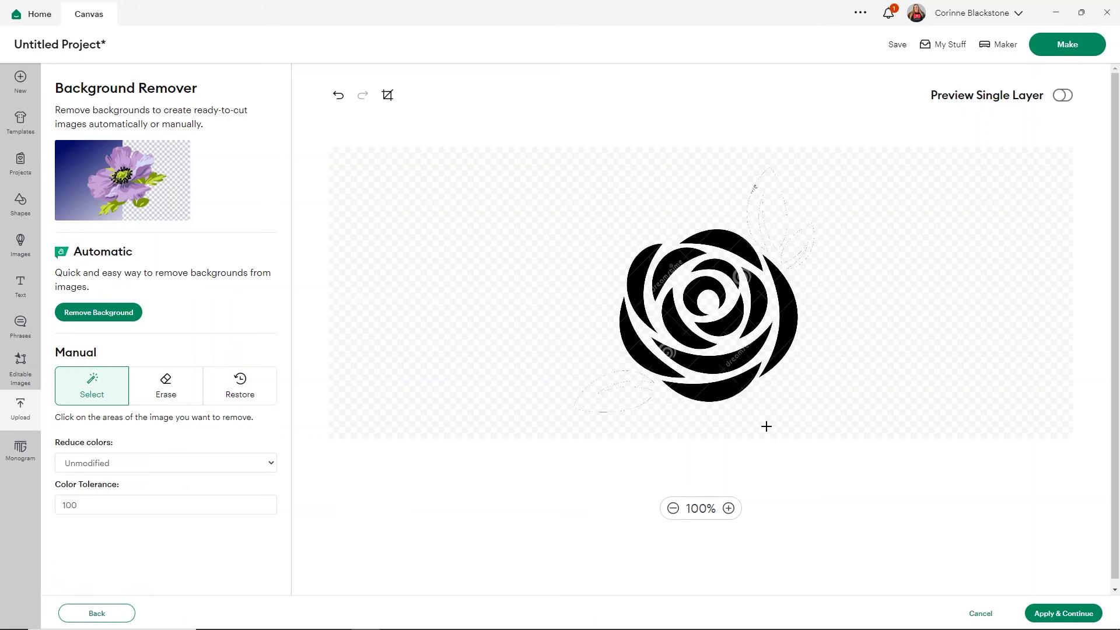
Step: Erase the leftover leaf outlines around the rose with the manual eraser
{"action": "left_click", "coordinate": [727, 508]}
{"action": "left_click", "coordinate": [726, 508]}
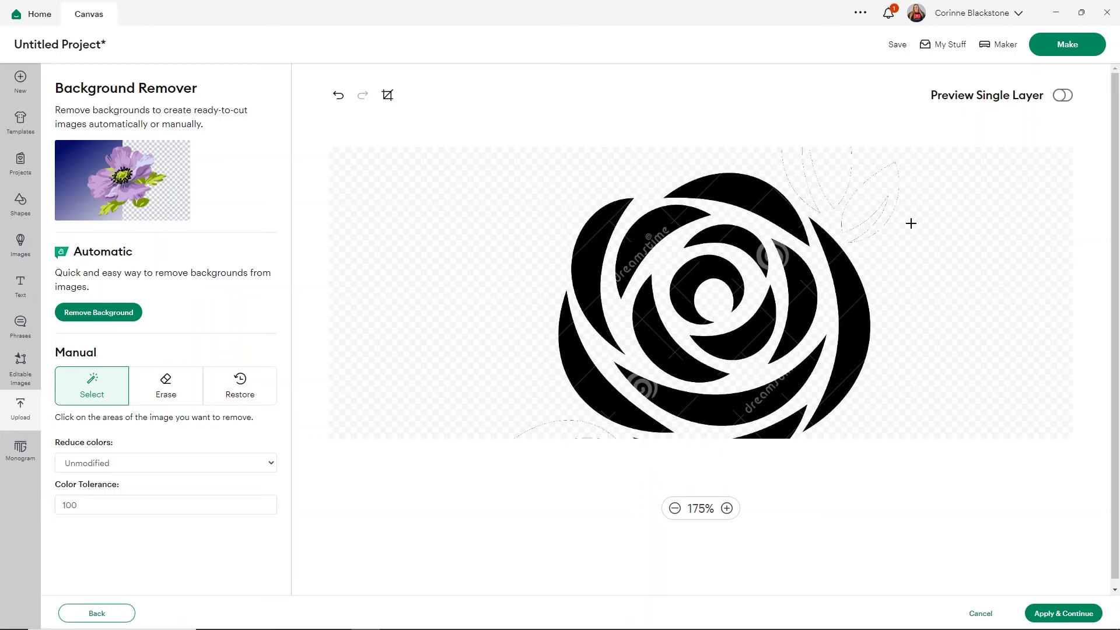
{"action": "left_click", "coordinate": [170, 385]}
{"action": "mouse_move", "coordinate": [893, 172]}
{"action": "left_mouse_down"}
{"action": "mouse_move", "coordinate": [842, 204]}
{"action": "mouse_move", "coordinate": [862, 238]}
{"action": "mouse_move", "coordinate": [849, 239]}
{"action": "mouse_move", "coordinate": [882, 223]}
{"action": "mouse_move", "coordinate": [902, 186]}
{"action": "mouse_move", "coordinate": [897, 159]}
{"action": "mouse_move", "coordinate": [875, 173]}
{"action": "mouse_move", "coordinate": [860, 224]}
{"action": "mouse_move", "coordinate": [884, 193]}
{"action": "mouse_move", "coordinate": [881, 208]}
{"action": "mouse_move", "coordinate": [828, 207]}
{"action": "mouse_move", "coordinate": [784, 149]}
{"action": "left_mouse_up"}
{"action": "mouse_move", "coordinate": [865, 152]}
{"action": "left_mouse_down"}
{"action": "mouse_move", "coordinate": [792, 169]}
{"action": "mouse_move", "coordinate": [819, 210]}
{"action": "mouse_move", "coordinate": [800, 198]}
{"action": "mouse_move", "coordinate": [820, 209]}
{"action": "mouse_move", "coordinate": [822, 163]}
{"action": "mouse_move", "coordinate": [839, 185]}
{"action": "mouse_move", "coordinate": [814, 158]}
{"action": "left_mouse_up"}
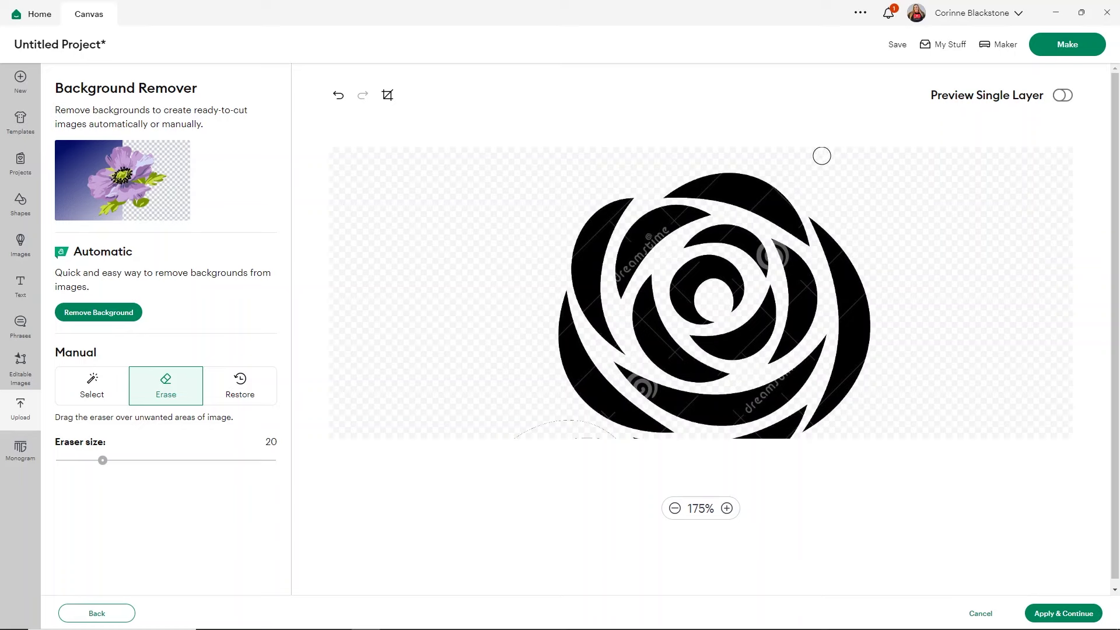
{"action": "scroll", "coordinate": [891, 192], "scroll_direction": "up", "scroll_amount": 3}
{"action": "scroll", "coordinate": [861, 207], "scroll_direction": "up", "scroll_amount": 1}
{"action": "mouse_move", "coordinate": [862, 207]}
{"action": "left_mouse_down"}
{"action": "mouse_move", "coordinate": [829, 170]}
{"action": "mouse_move", "coordinate": [792, 200]}
{"action": "mouse_move", "coordinate": [778, 245]}
{"action": "mouse_move", "coordinate": [798, 245]}
{"action": "mouse_move", "coordinate": [817, 216]}
{"action": "mouse_move", "coordinate": [806, 247]}
{"action": "mouse_move", "coordinate": [858, 249]}
{"action": "mouse_move", "coordinate": [845, 205]}
{"action": "left_mouse_up"}
{"action": "scroll", "coordinate": [580, 290], "scroll_direction": "down", "scroll_amount": 2}
{"action": "scroll", "coordinate": [522, 308], "scroll_direction": "down", "scroll_amount": 8}
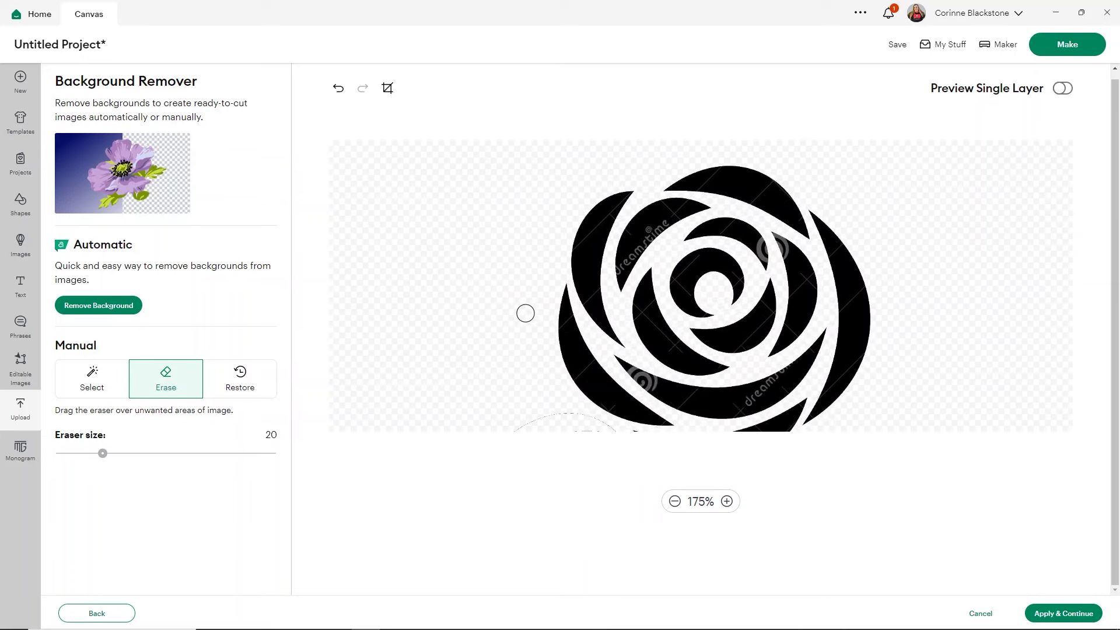
{"action": "mouse_move", "coordinate": [619, 308]}
{"action": "left_mouse_down"}
{"action": "mouse_move", "coordinate": [555, 290]}
{"action": "mouse_move", "coordinate": [518, 297]}
{"action": "mouse_move", "coordinate": [476, 360]}
{"action": "mouse_move", "coordinate": [551, 293]}
{"action": "mouse_move", "coordinate": [591, 315]}
{"action": "mouse_move", "coordinate": [514, 332]}
{"action": "mouse_move", "coordinate": [497, 347]}
{"action": "mouse_move", "coordinate": [506, 365]}
{"action": "mouse_move", "coordinate": [619, 338]}
{"action": "mouse_move", "coordinate": [554, 317]}
{"action": "left_mouse_up"}
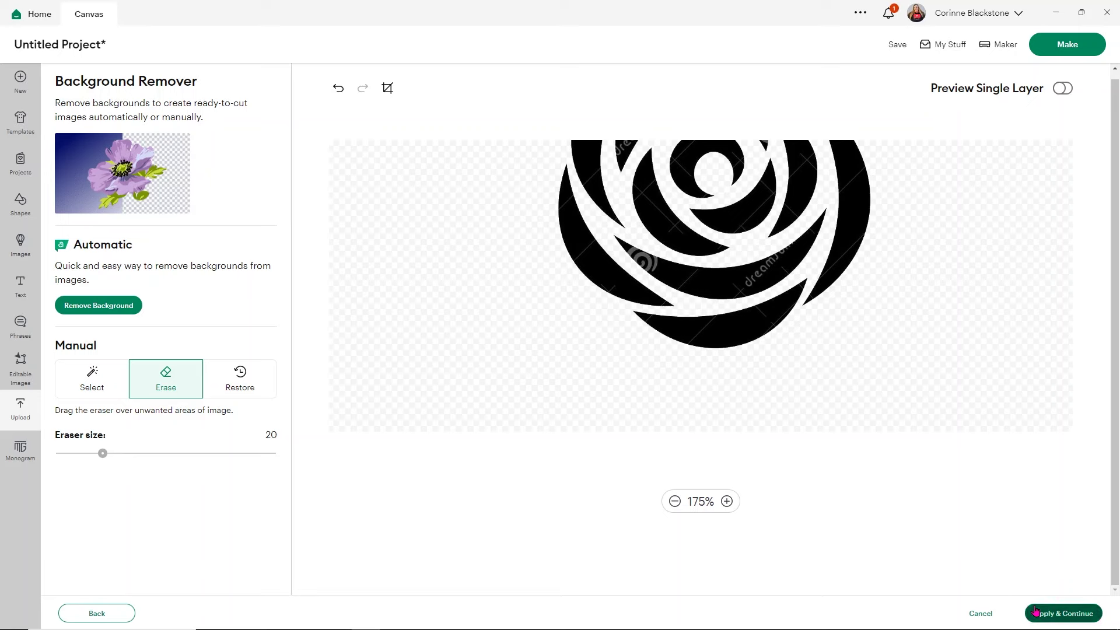
Step: Apply the background removal, convert the image to a Single Layer and upload it with its existing name
{"action": "left_click", "coordinate": [1062, 613]}
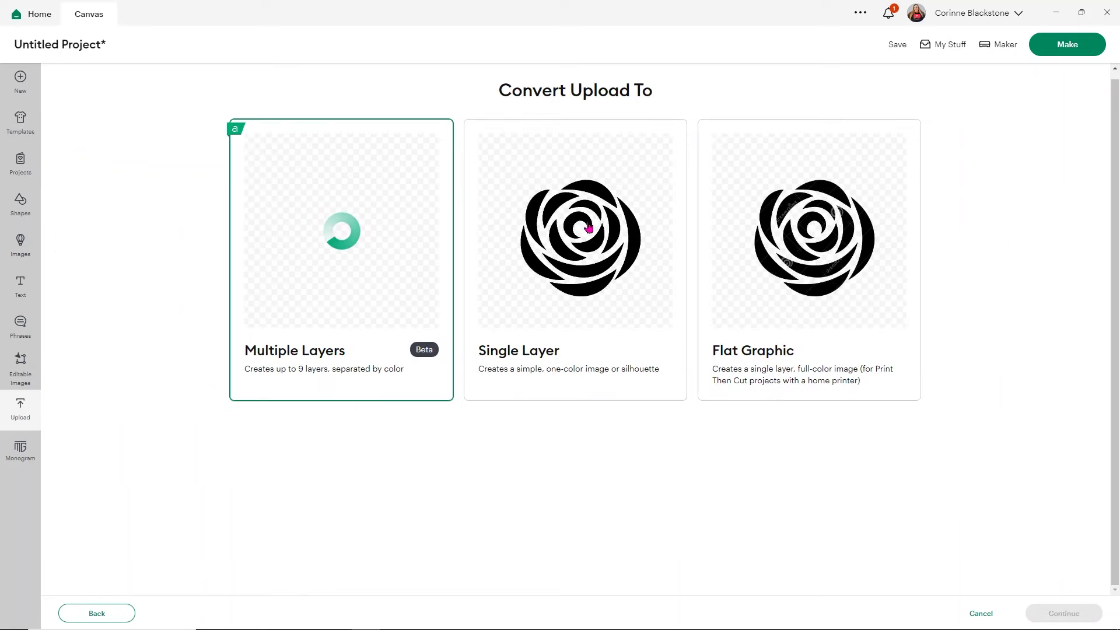
{"action": "left_click", "coordinate": [516, 356]}
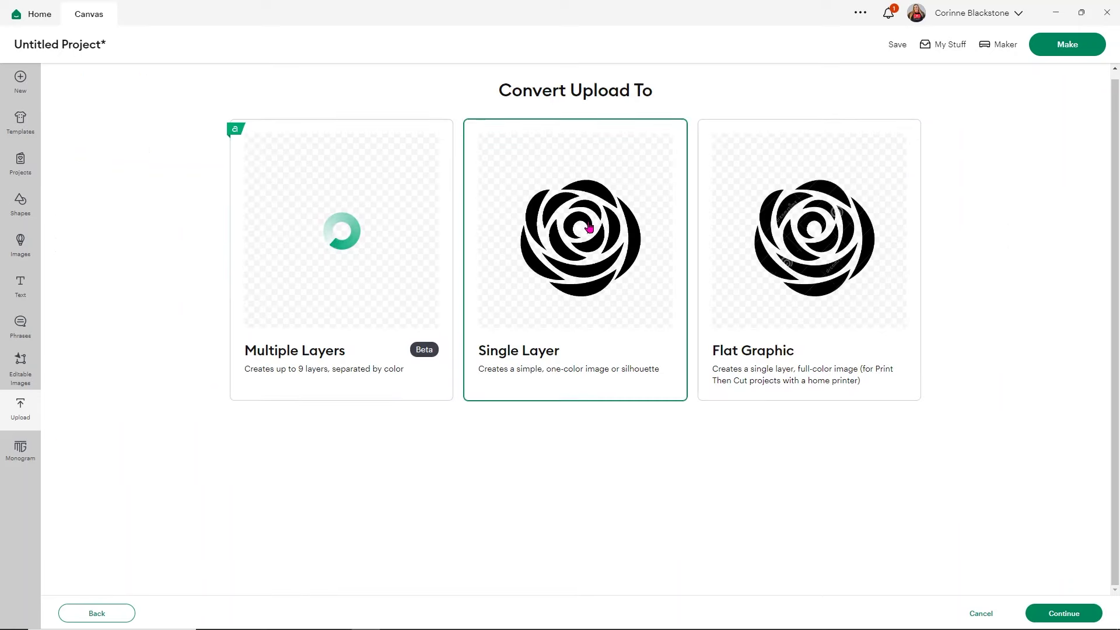
{"action": "left_click", "coordinate": [1063, 613]}
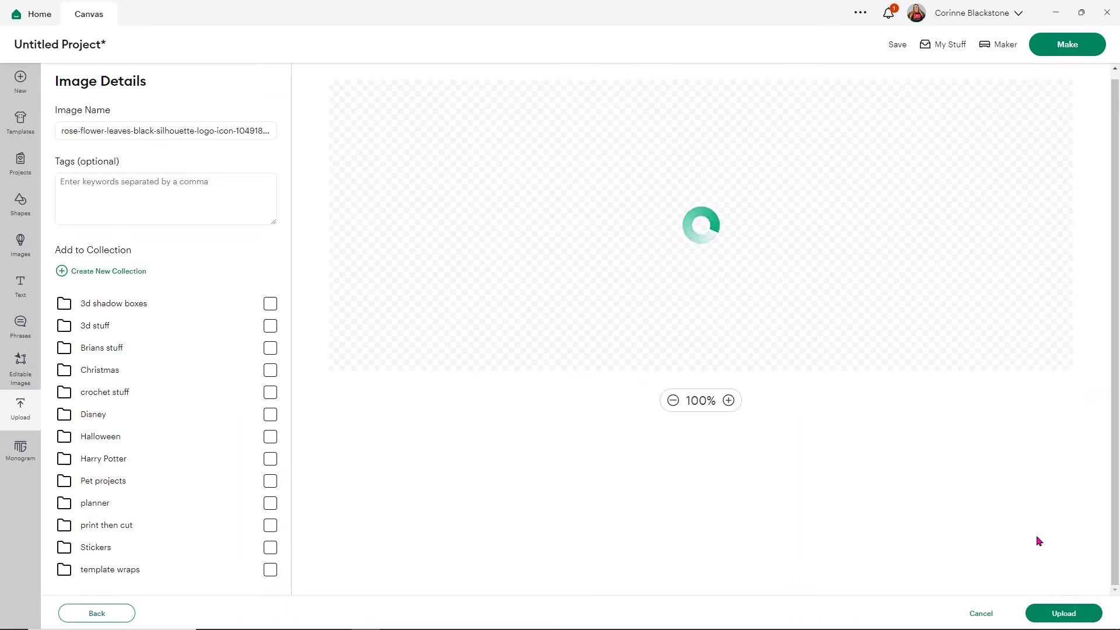
{"action": "left_click", "coordinate": [1063, 613]}
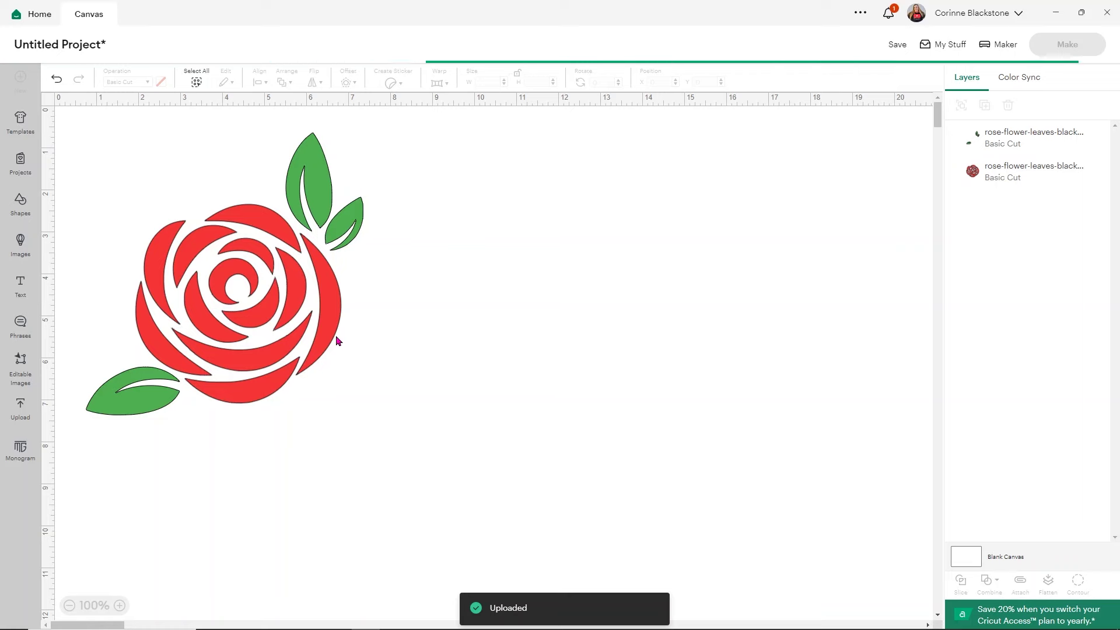
Step: Delete the newly uploaded black petals-only rose from the canvas
{"action": "left_click_drag", "start_coordinate": [344, 348], "coordinate": [653, 372]}
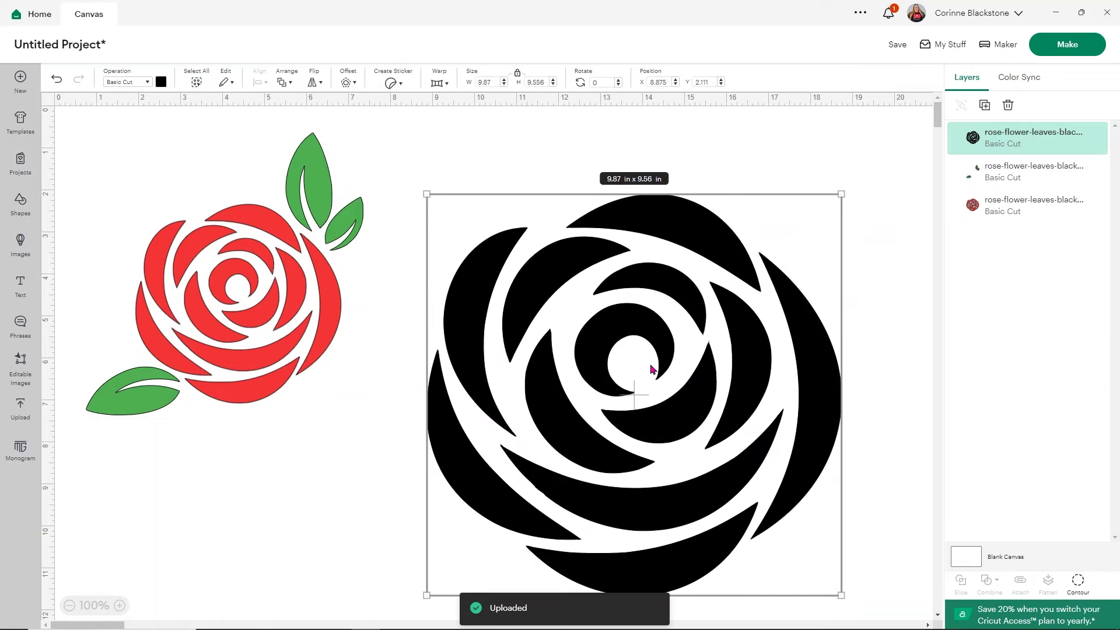
{"action": "key", "text": "Delete"}
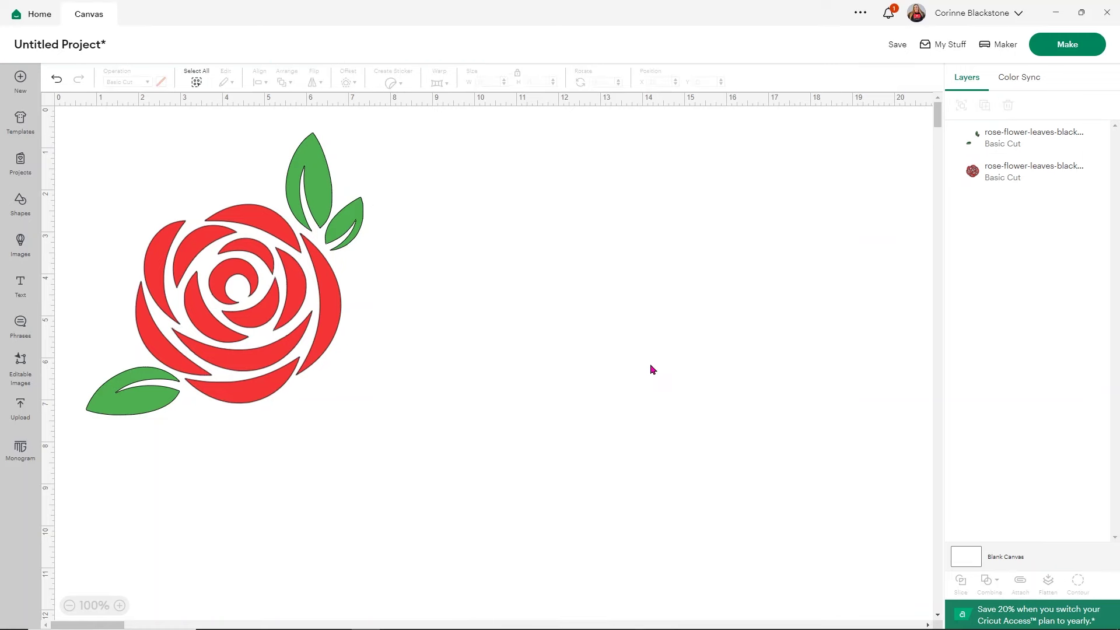
Step: Add the black rose with leaves from the recent uploads to the canvas, beside the colored rose
{"action": "left_click", "coordinate": [20, 409]}
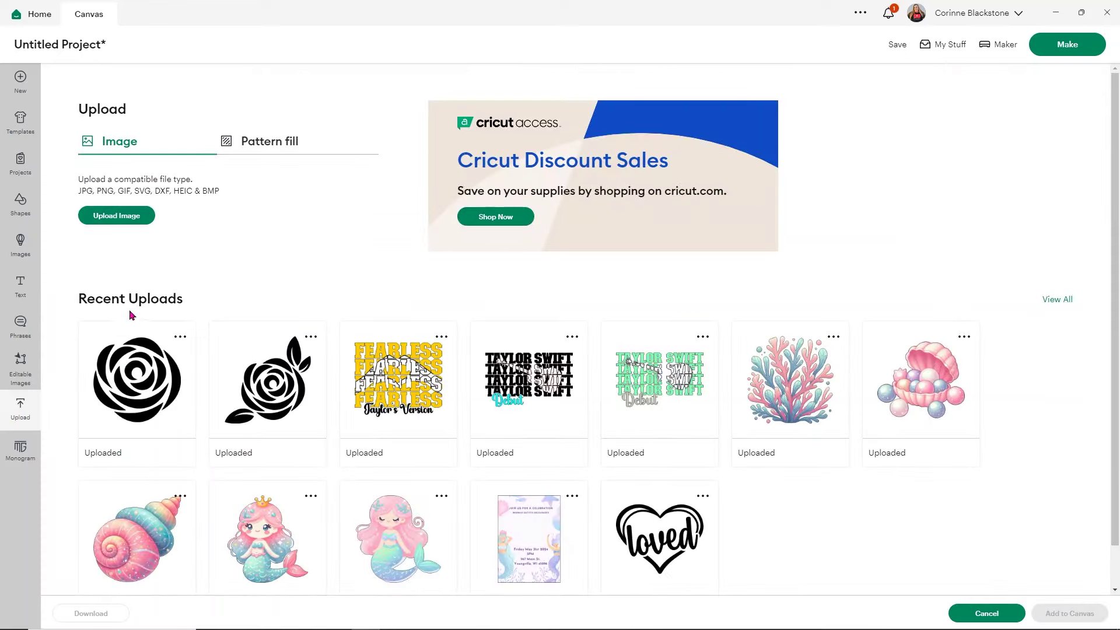
{"action": "left_click", "coordinate": [268, 388]}
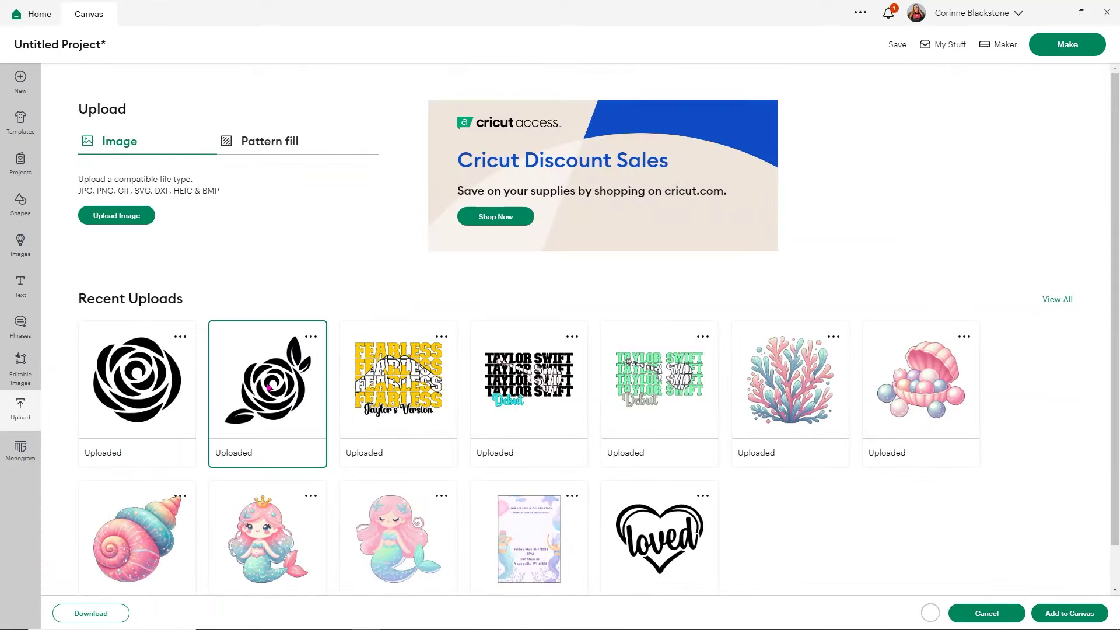
{"action": "left_click", "coordinate": [1067, 613]}
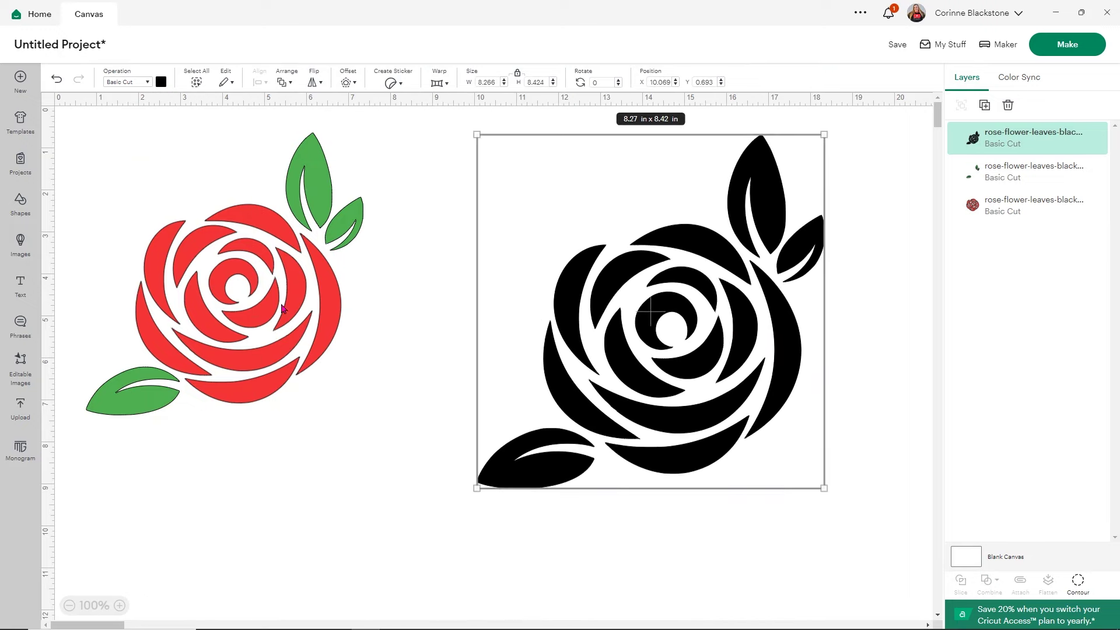
Step: Hide the colored leaf and petal layers and move the black rose over to where the colored rose was
{"action": "left_click", "coordinate": [1080, 171]}
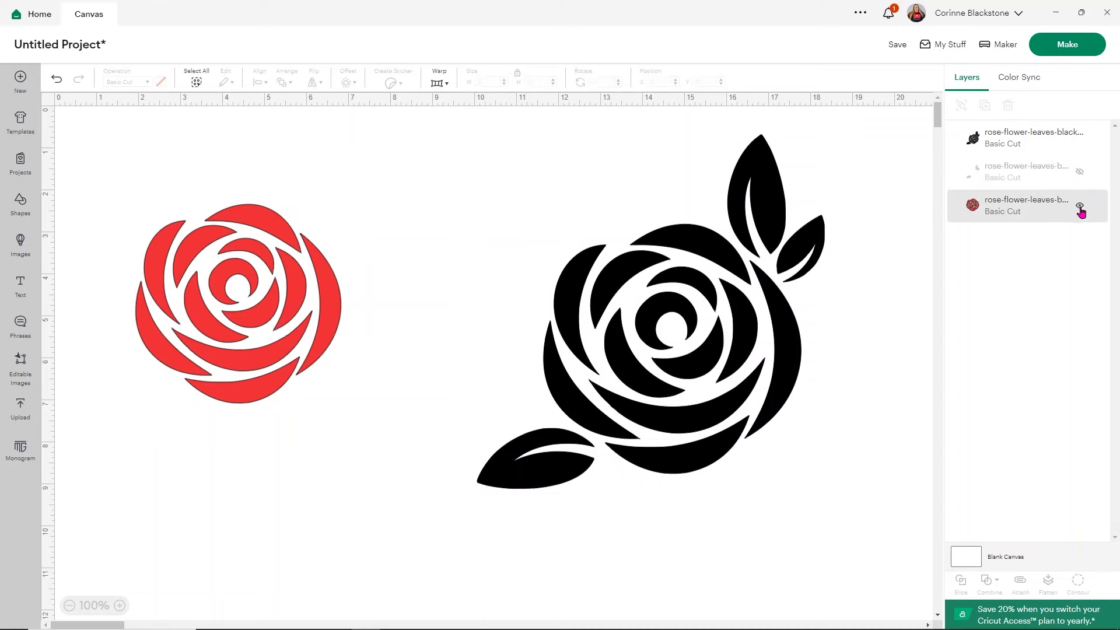
{"action": "left_click", "coordinate": [1080, 205]}
{"action": "left_click_drag", "start_coordinate": [761, 307], "coordinate": [413, 340]}
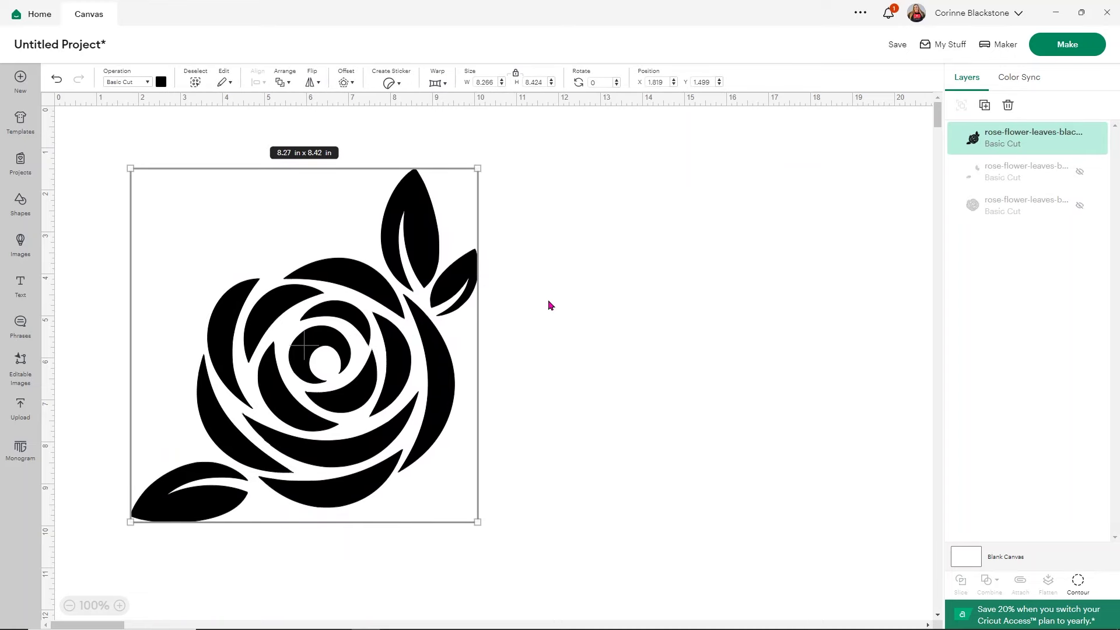
{"action": "left_click", "coordinate": [547, 308]}
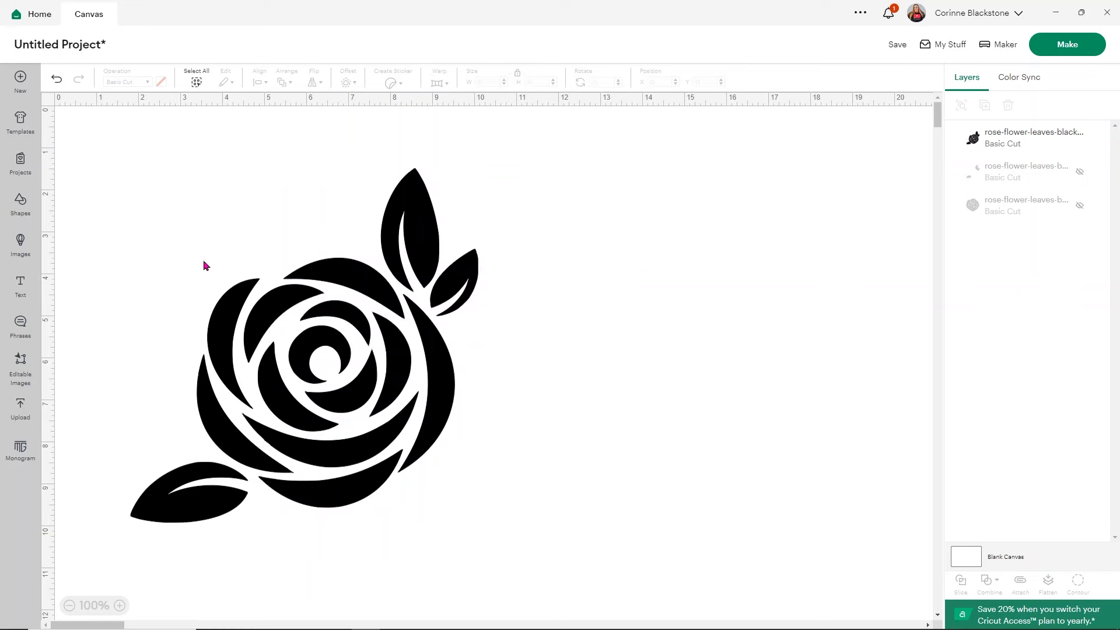
Step: Cover the rose's lower-left leaf with a circle stretched to about 4.01 x 2.15 in and slice it with the rose
{"action": "left_click", "coordinate": [22, 206]}
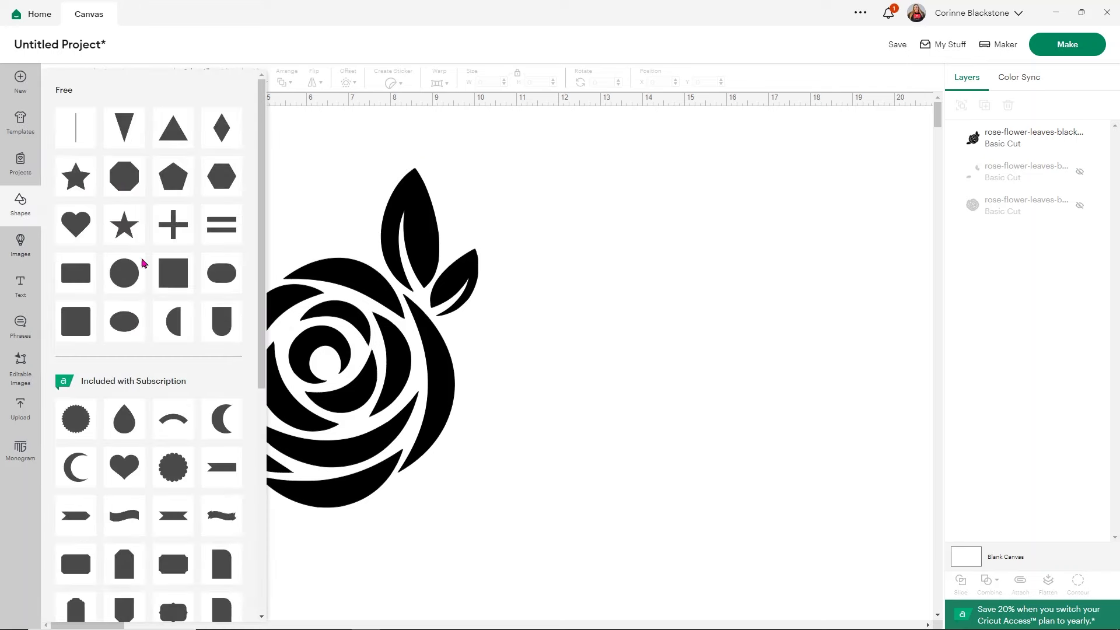
{"action": "left_click", "coordinate": [131, 273]}
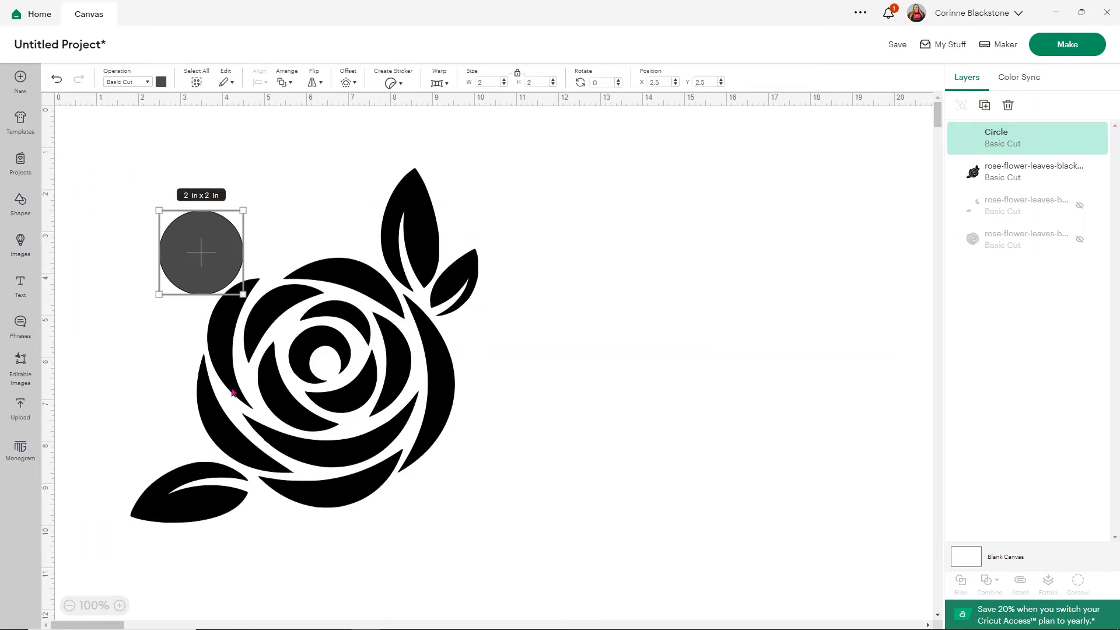
{"action": "left_click_drag", "start_coordinate": [218, 255], "coordinate": [257, 500]}
{"action": "left_click_drag", "start_coordinate": [204, 456], "coordinate": [207, 453]}
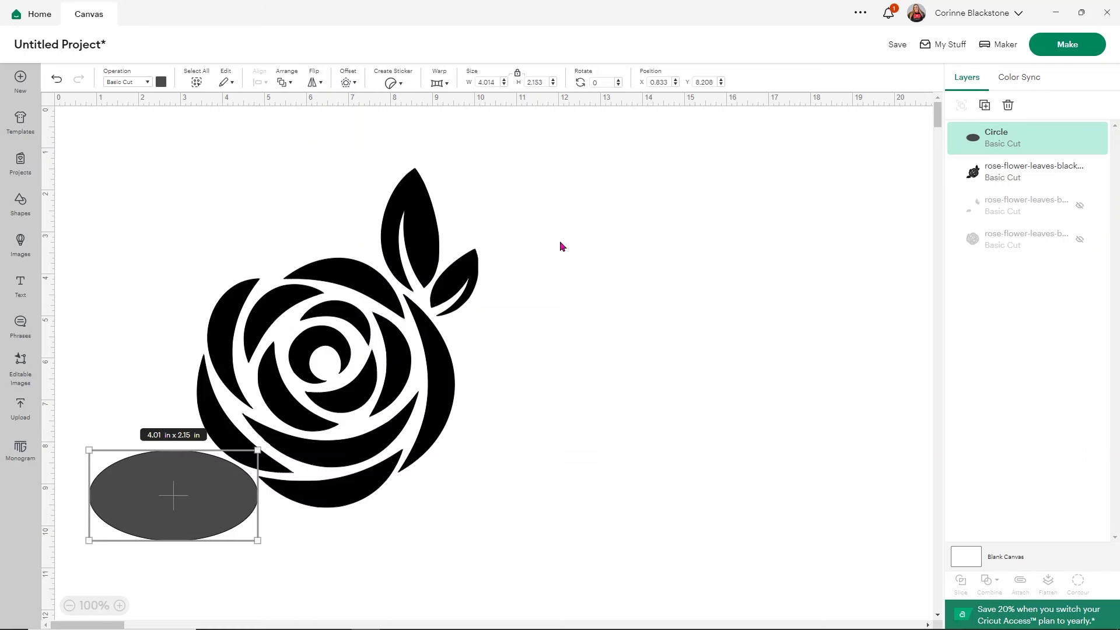
{"action": "left_click", "coordinate": [353, 405], "text": "shift"}
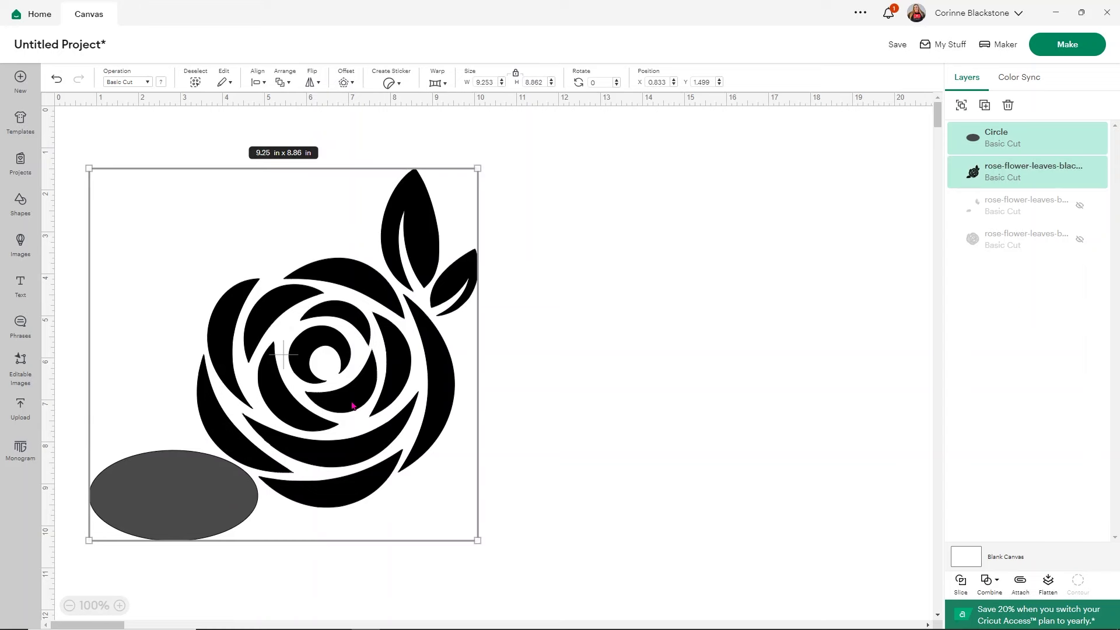
{"action": "left_click", "coordinate": [960, 581]}
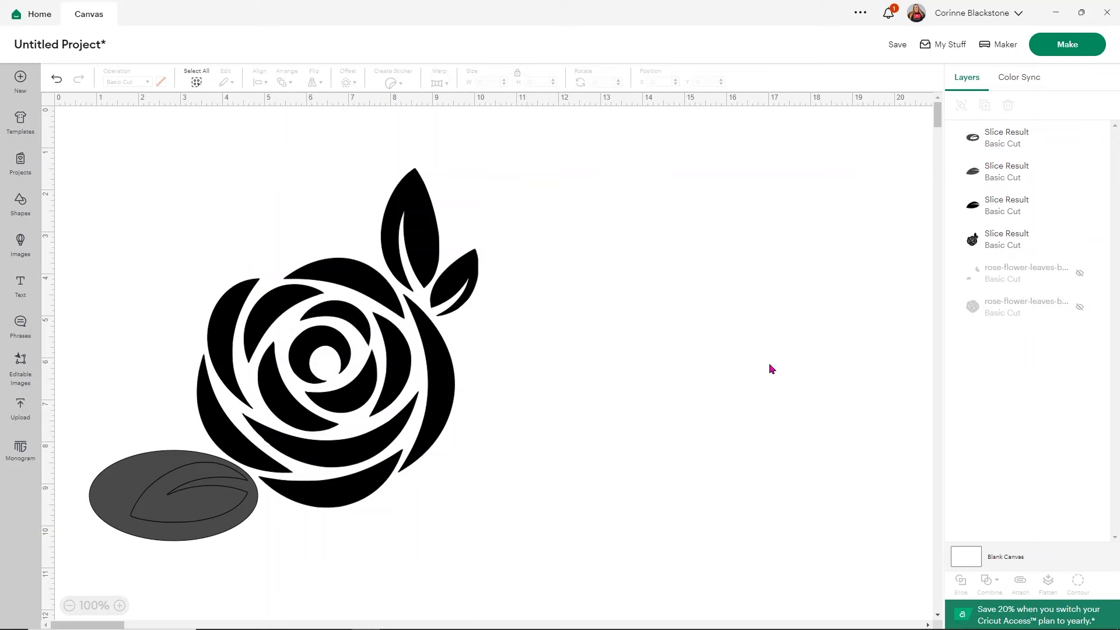
Step: Delete the two leftover ellipse slice pieces and move the cut-out leaf to the empty area beside the rose
{"action": "left_click_drag", "start_coordinate": [185, 503], "coordinate": [671, 413]}
{"action": "key", "text": "Delete"}
{"action": "left_click_drag", "start_coordinate": [187, 522], "coordinate": [677, 413]}
{"action": "key", "text": "Delete"}
{"action": "left_click_drag", "start_coordinate": [217, 510], "coordinate": [769, 264]}
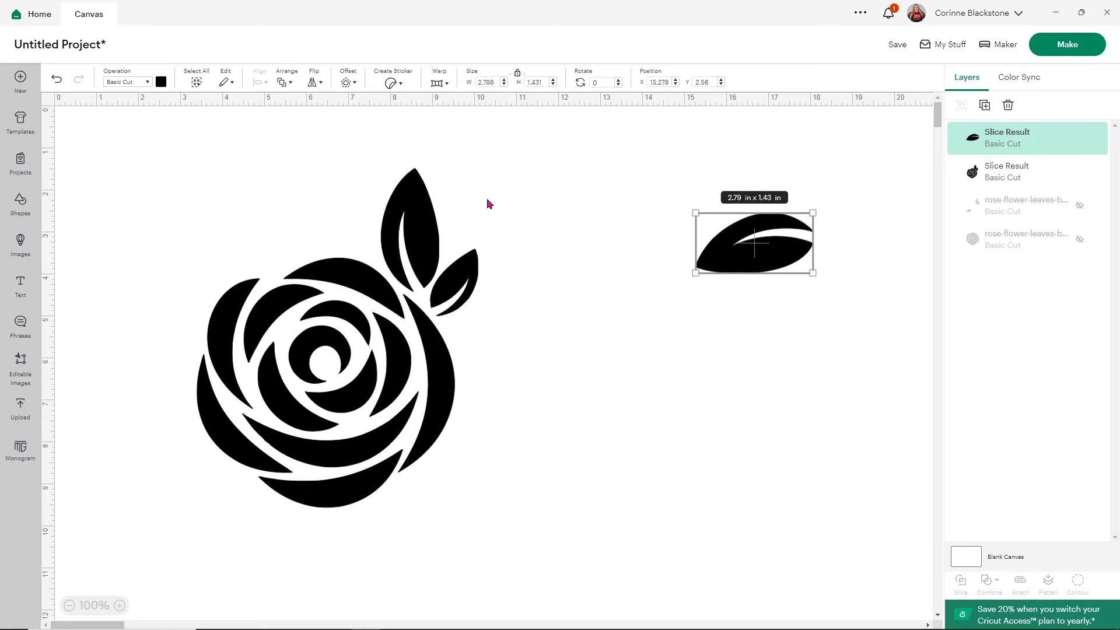
Step: Place a circle stretched to about 3.13 x 3.6 in over the upper leaves and move a duplicate to its lower right, overlapping it
{"action": "left_click", "coordinate": [20, 203]}
{"action": "left_click", "coordinate": [126, 278]}
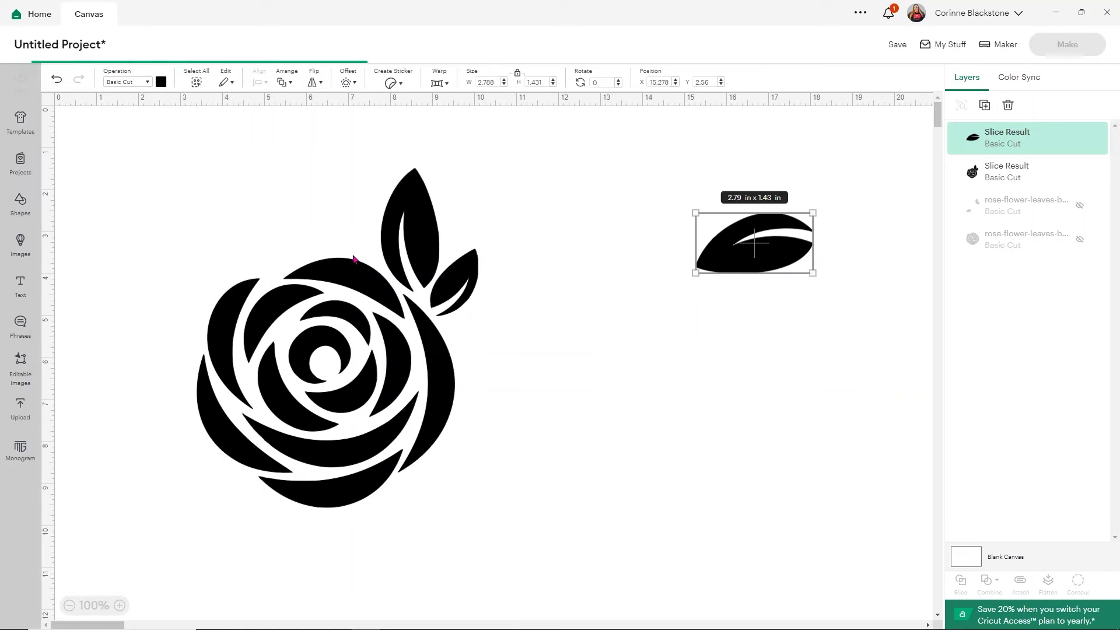
{"action": "left_click_drag", "start_coordinate": [234, 273], "coordinate": [408, 189]}
{"action": "left_click_drag", "start_coordinate": [408, 233], "coordinate": [545, 233]}
{"action": "left_click_drag", "start_coordinate": [429, 272], "coordinate": [478, 306]}
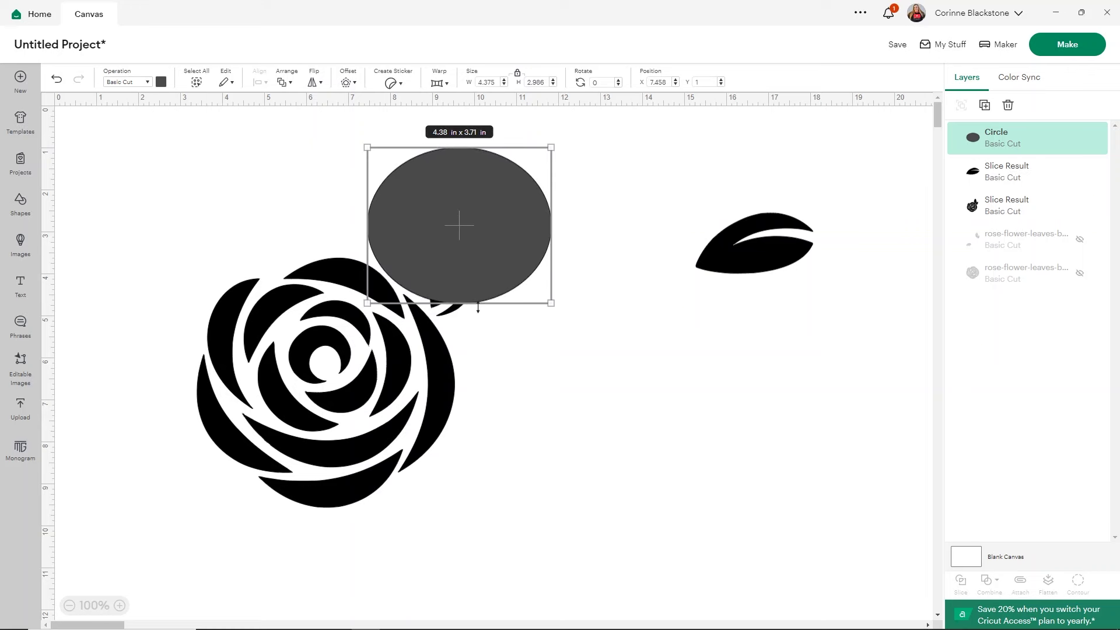
{"action": "left_click_drag", "start_coordinate": [555, 255], "coordinate": [503, 256]}
{"action": "left_click_drag", "start_coordinate": [447, 304], "coordinate": [473, 298]}
{"action": "left_click_drag", "start_coordinate": [472, 300], "coordinate": [477, 296]}
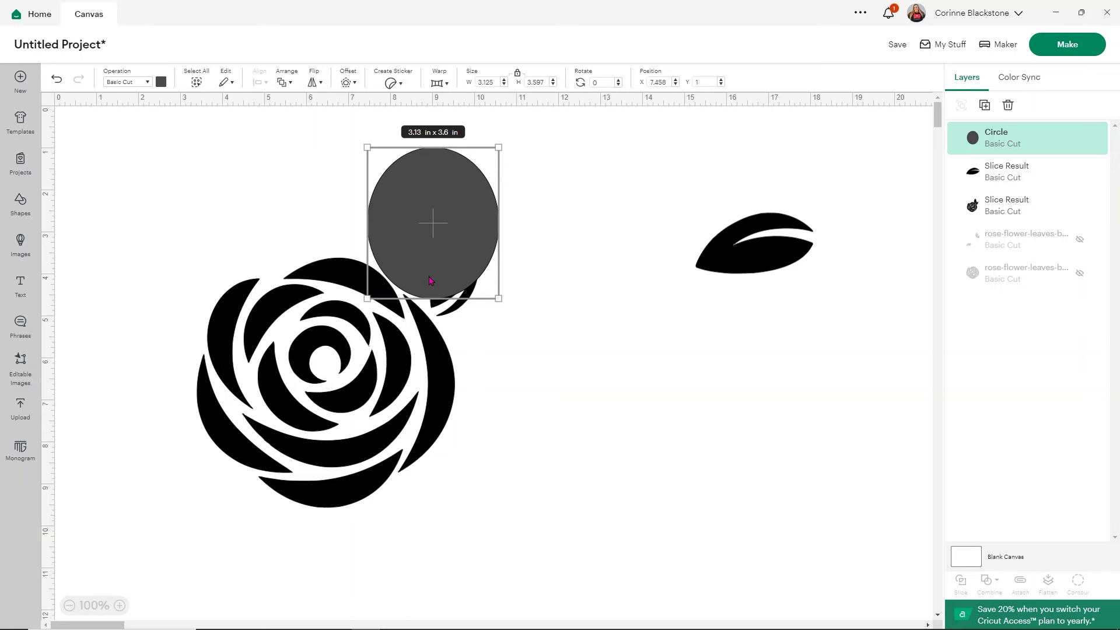
{"action": "left_click", "coordinate": [985, 105]}
{"action": "left_click_drag", "start_coordinate": [260, 348], "coordinate": [492, 308]}
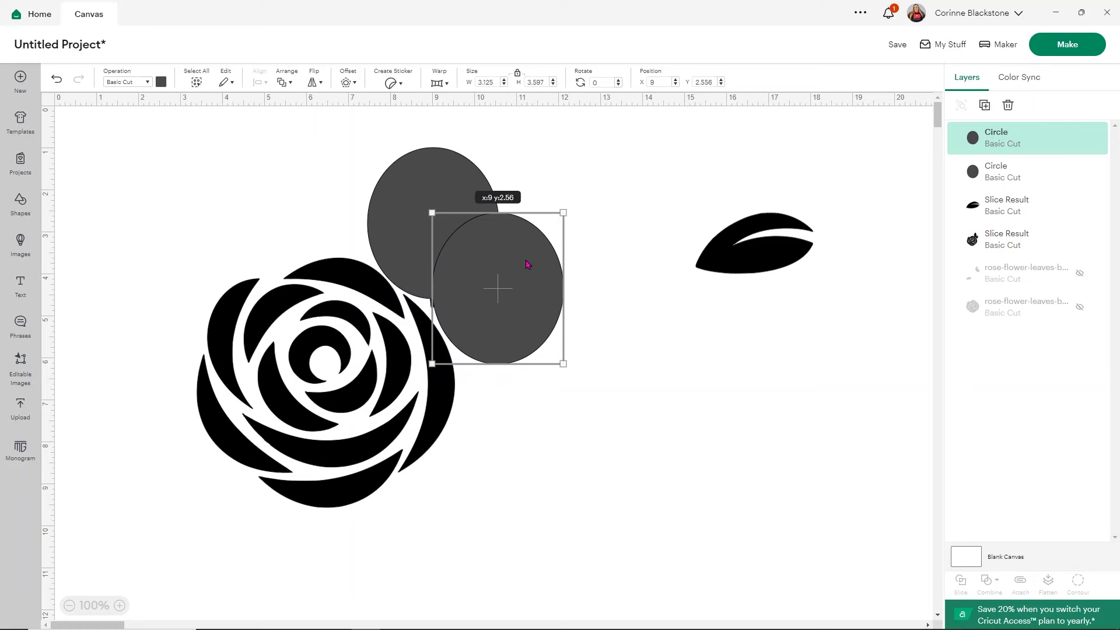
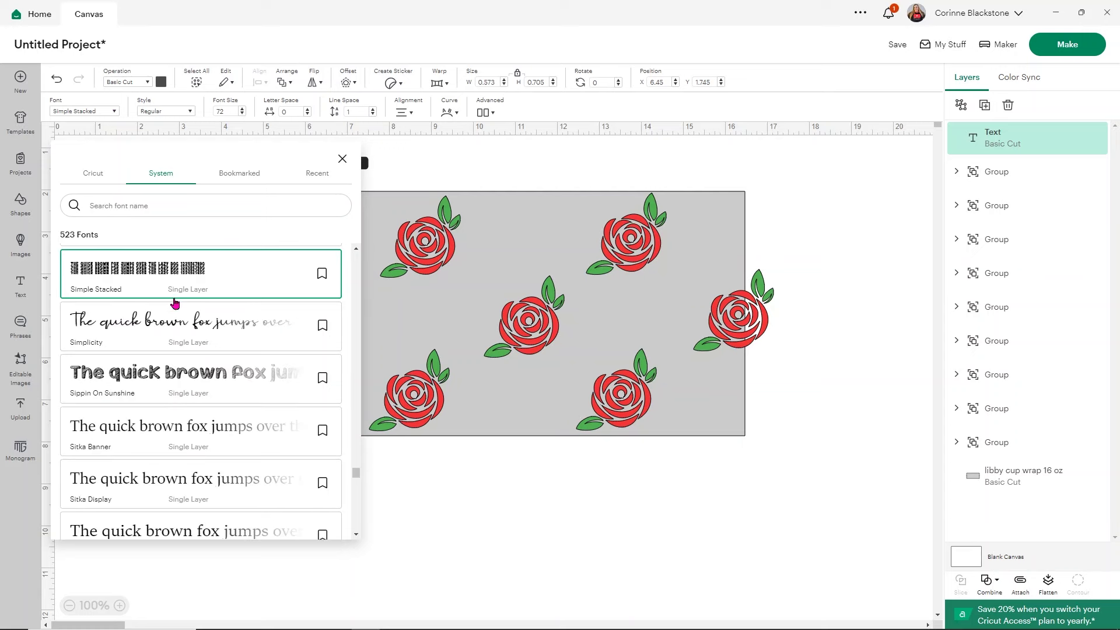
Step: Set the placeholder text's font to Sitka Banner and delete that text from the canvas
{"action": "left_click", "coordinate": [94, 432]}
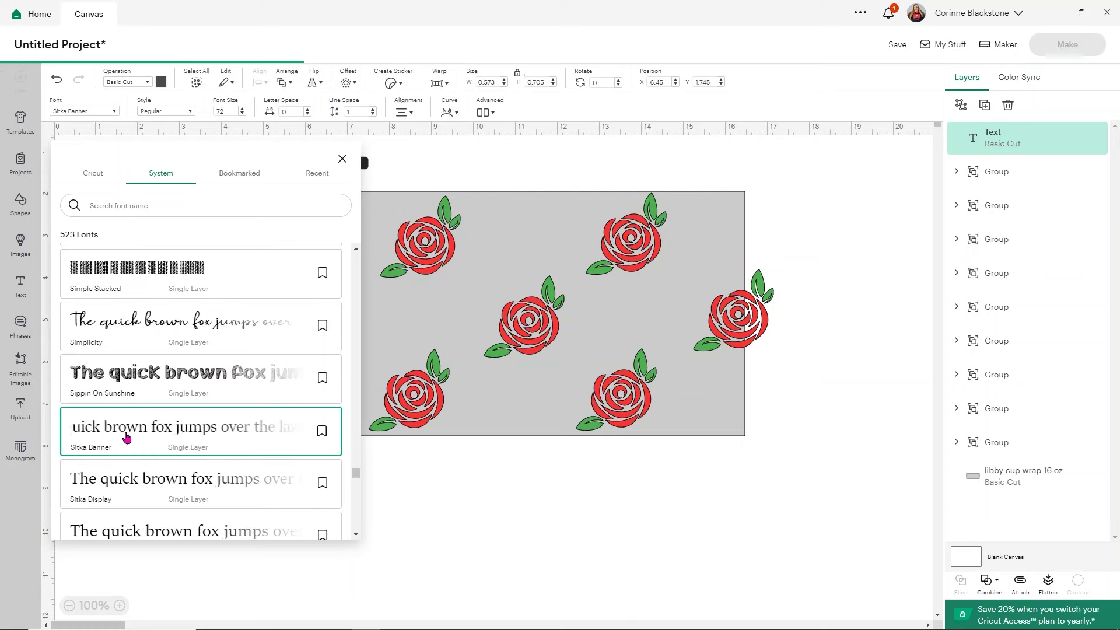
{"action": "left_click", "coordinate": [343, 160]}
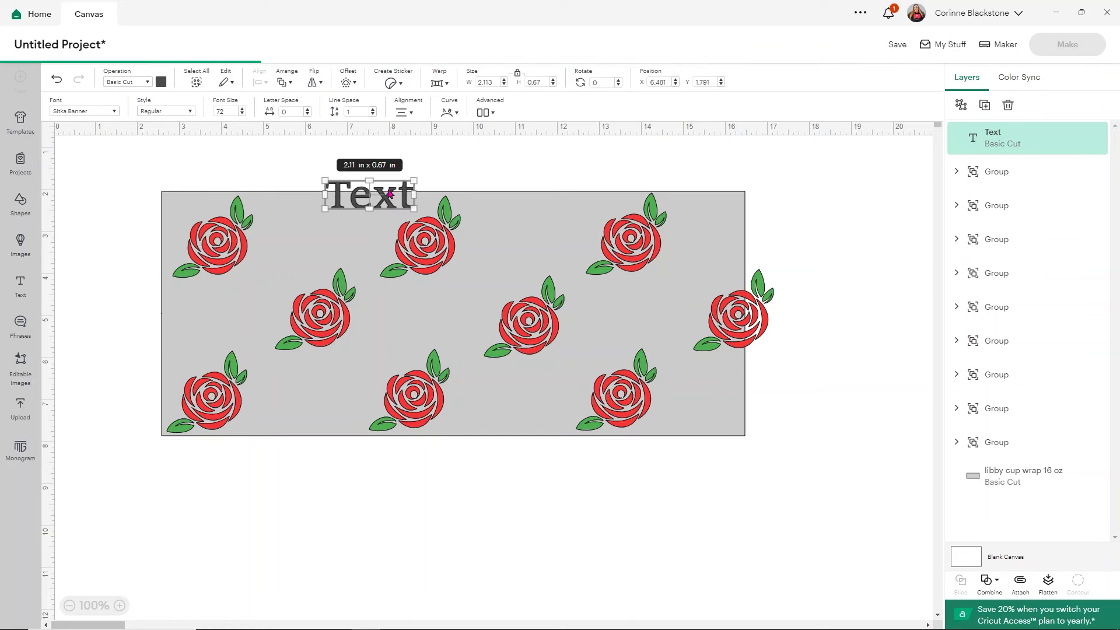
{"action": "key", "text": "Delete"}
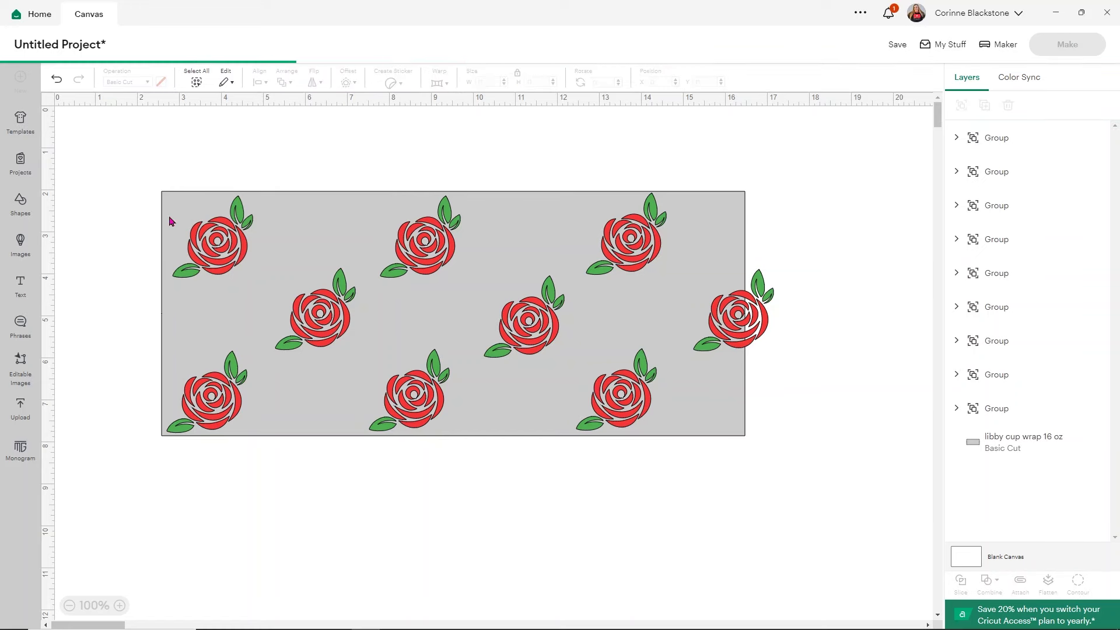
Step: Add a new text reading "Summer is in" to the canvas
{"action": "left_click", "coordinate": [20, 292]}
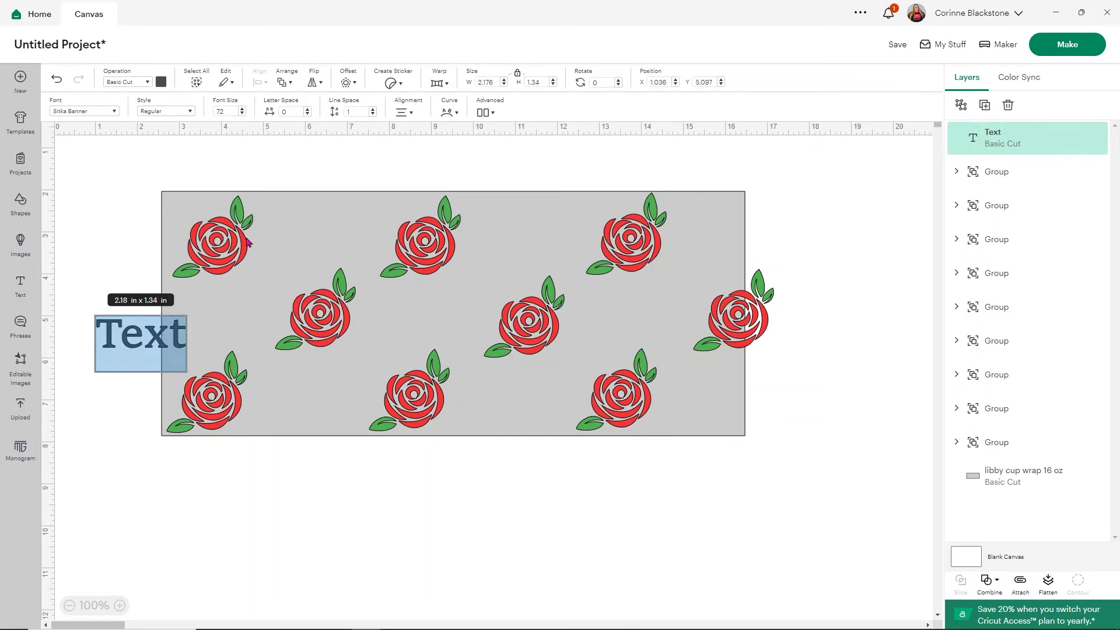
{"action": "type", "text": "Summer"}
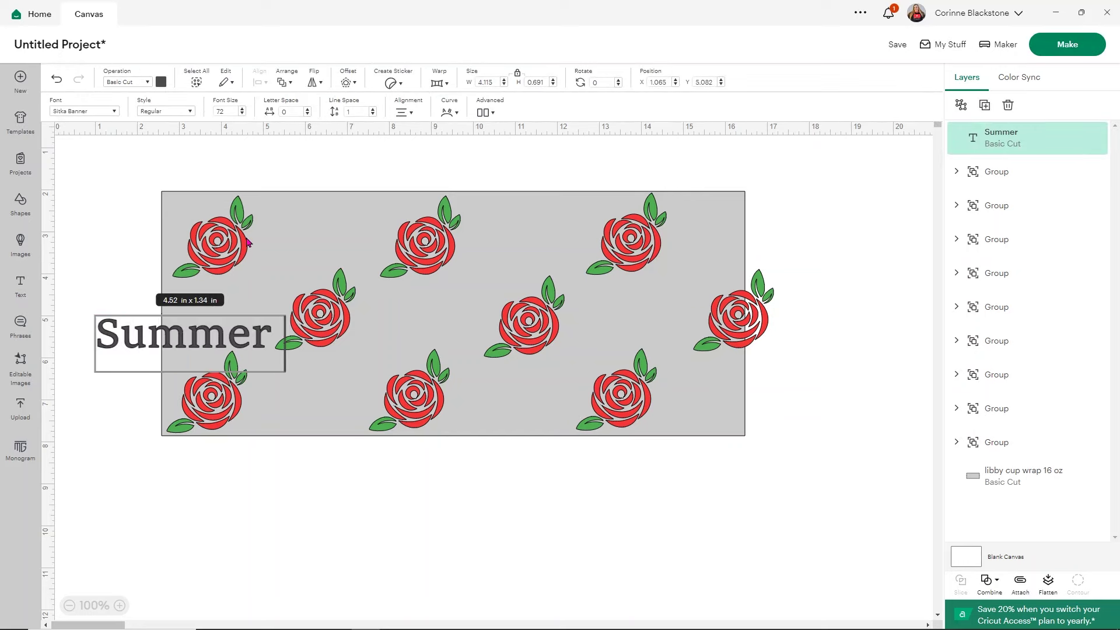
{"action": "type", "text": " is"}
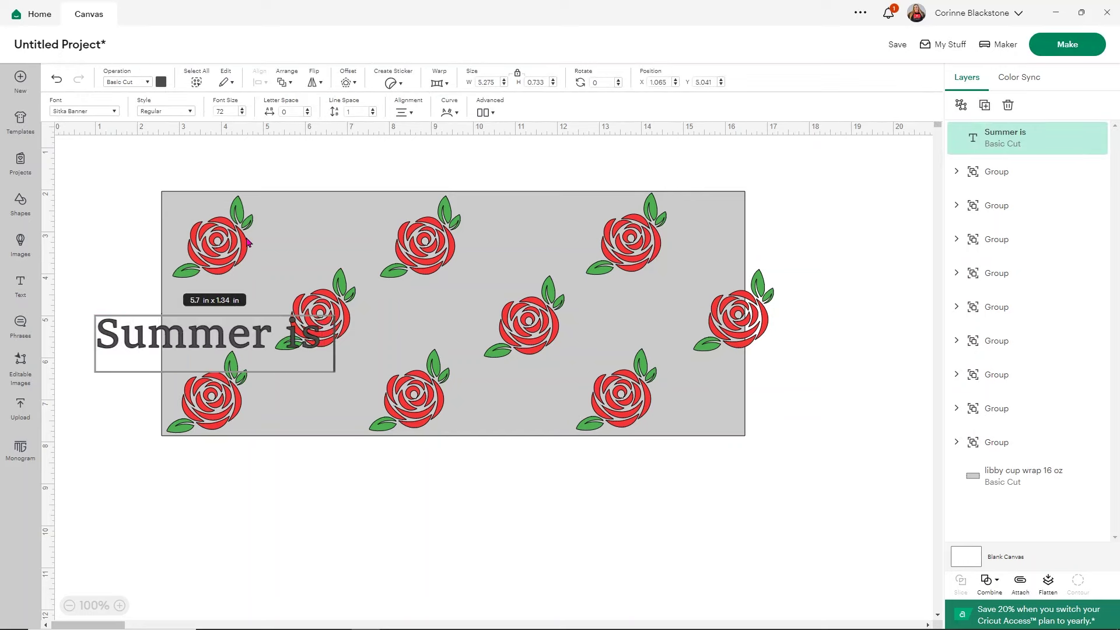
{"action": "type", "text": " in"}
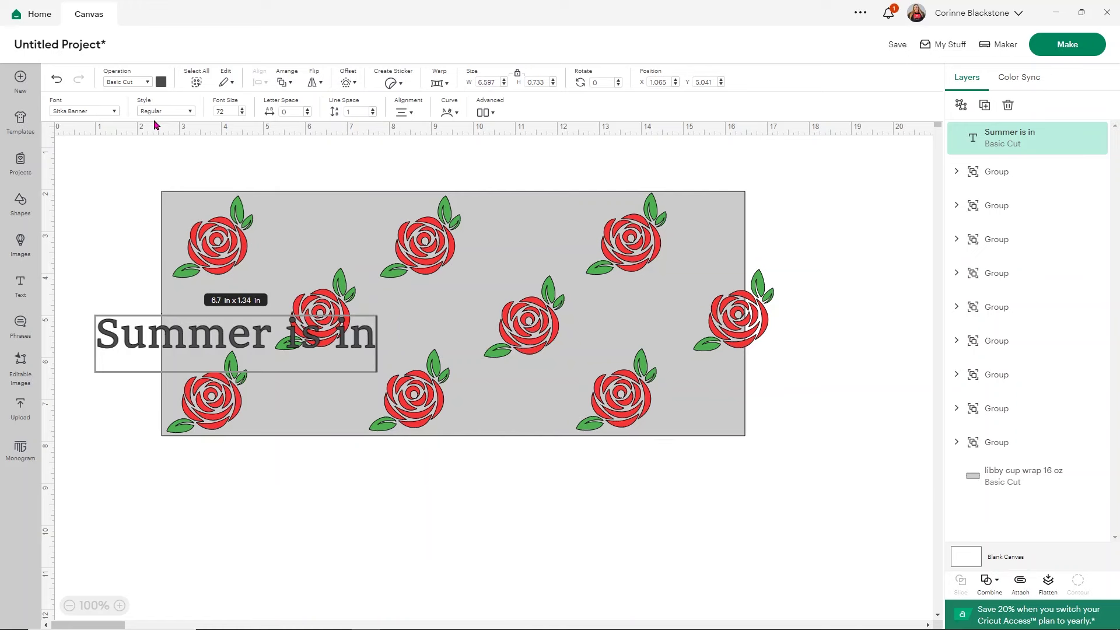
Step: Set the "Summer is in" text's font to Pink Vibes Sans and move it to the upper middle of the cup wrap
{"action": "left_click", "coordinate": [114, 112]}
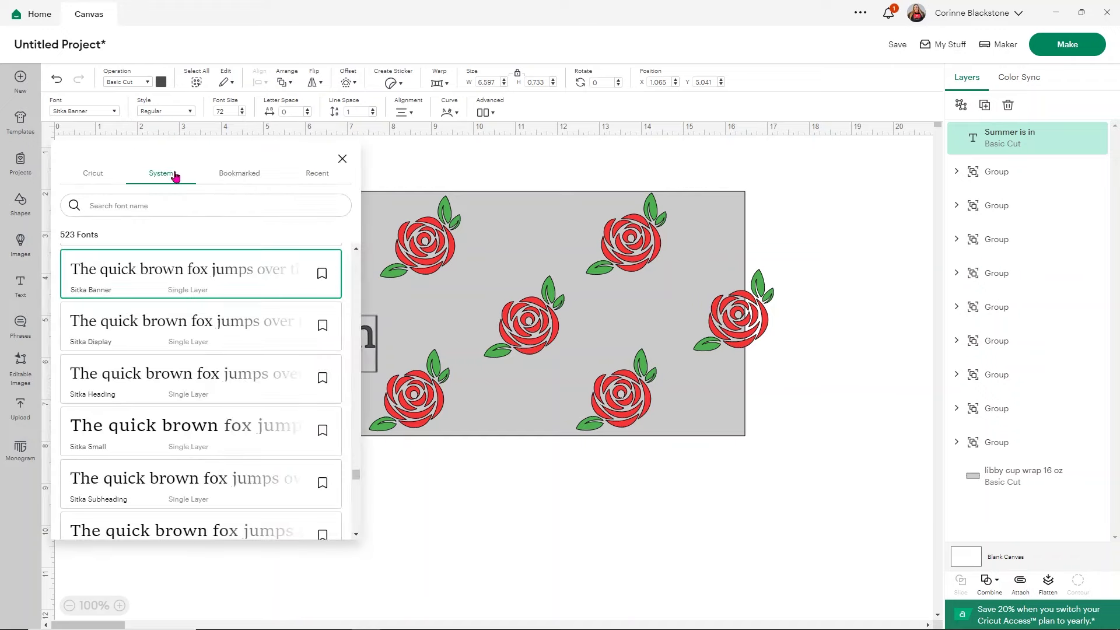
{"action": "scroll", "coordinate": [184, 350], "scroll_direction": "down", "scroll_amount": 5}
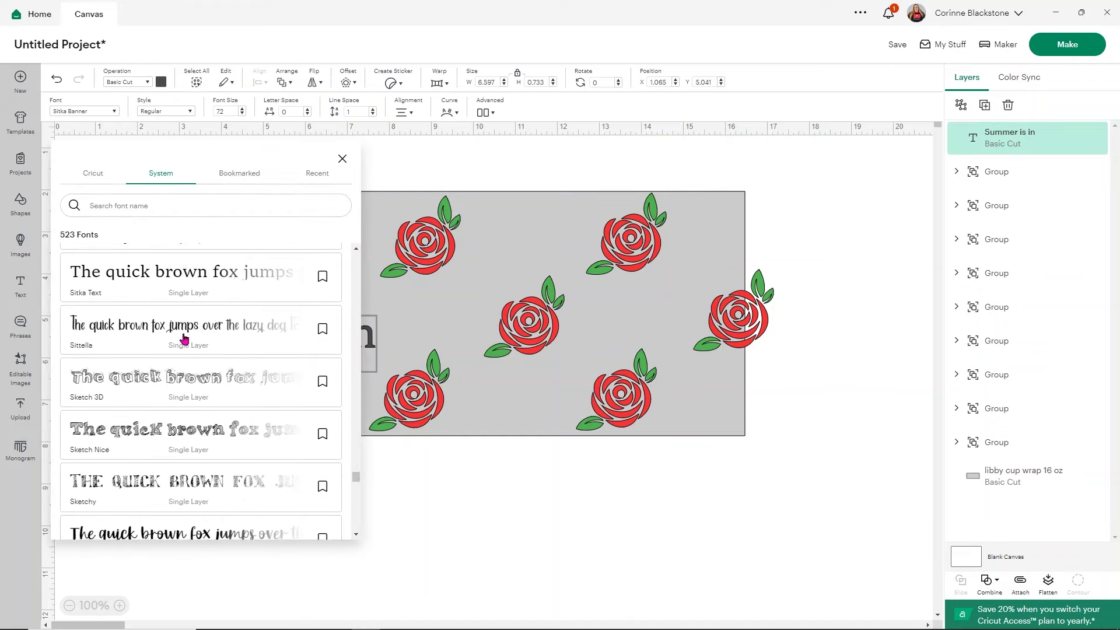
{"action": "scroll", "coordinate": [184, 340], "scroll_direction": "up", "scroll_amount": 5}
{"action": "scroll", "coordinate": [185, 338], "scroll_direction": "up", "scroll_amount": 8}
{"action": "scroll", "coordinate": [195, 339], "scroll_direction": "up", "scroll_amount": 5}
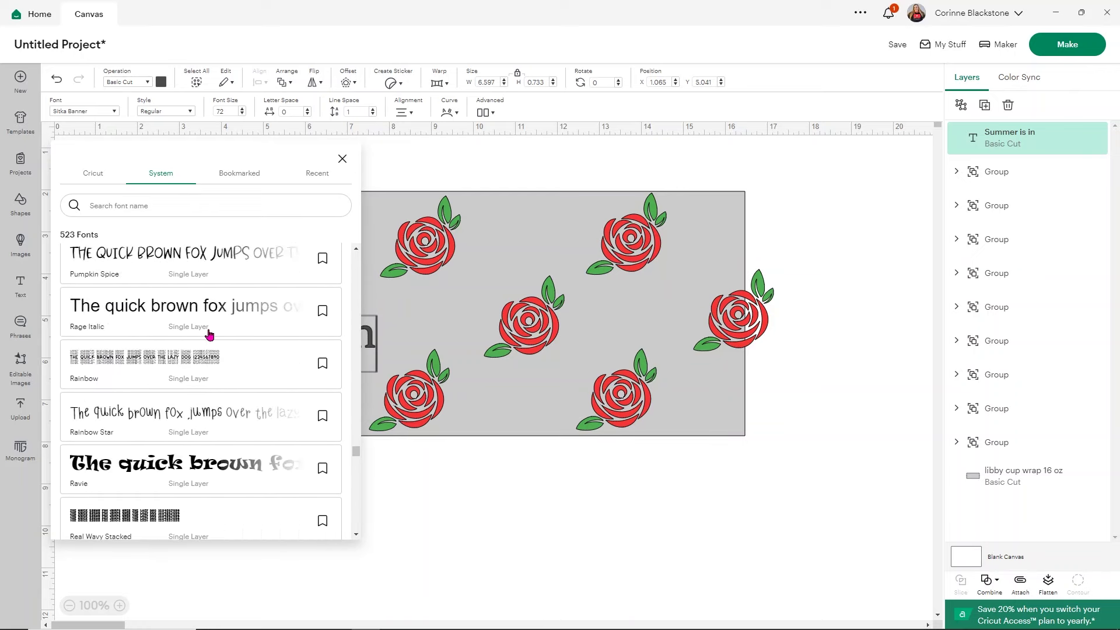
{"action": "scroll", "coordinate": [210, 334], "scroll_direction": "up", "scroll_amount": 3}
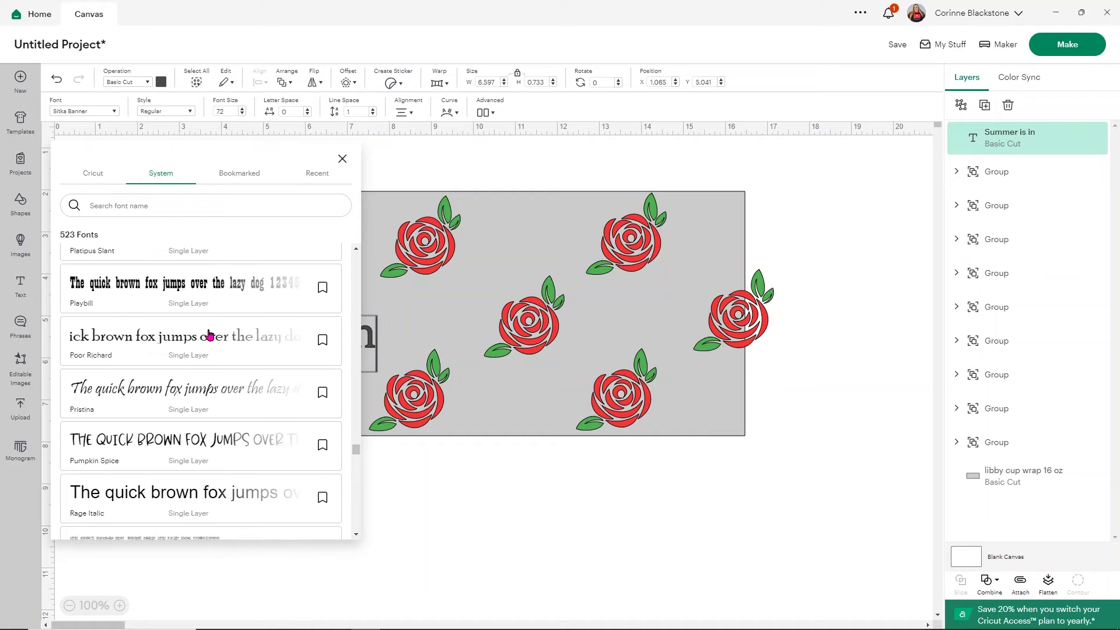
{"action": "scroll", "coordinate": [210, 334], "scroll_direction": "up", "scroll_amount": 3}
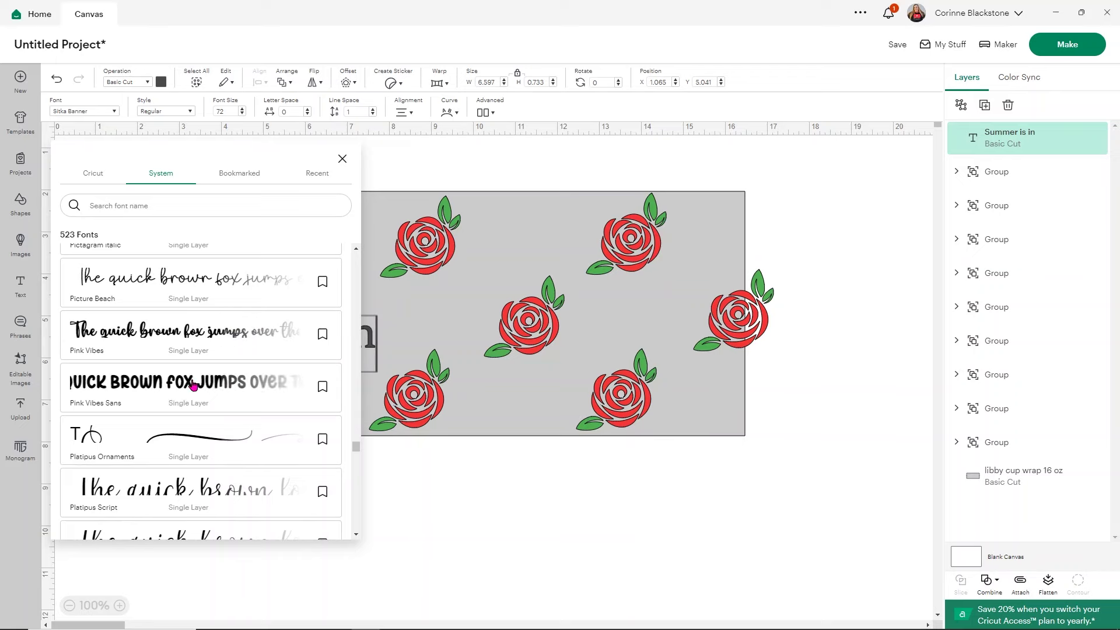
{"action": "left_click", "coordinate": [140, 389]}
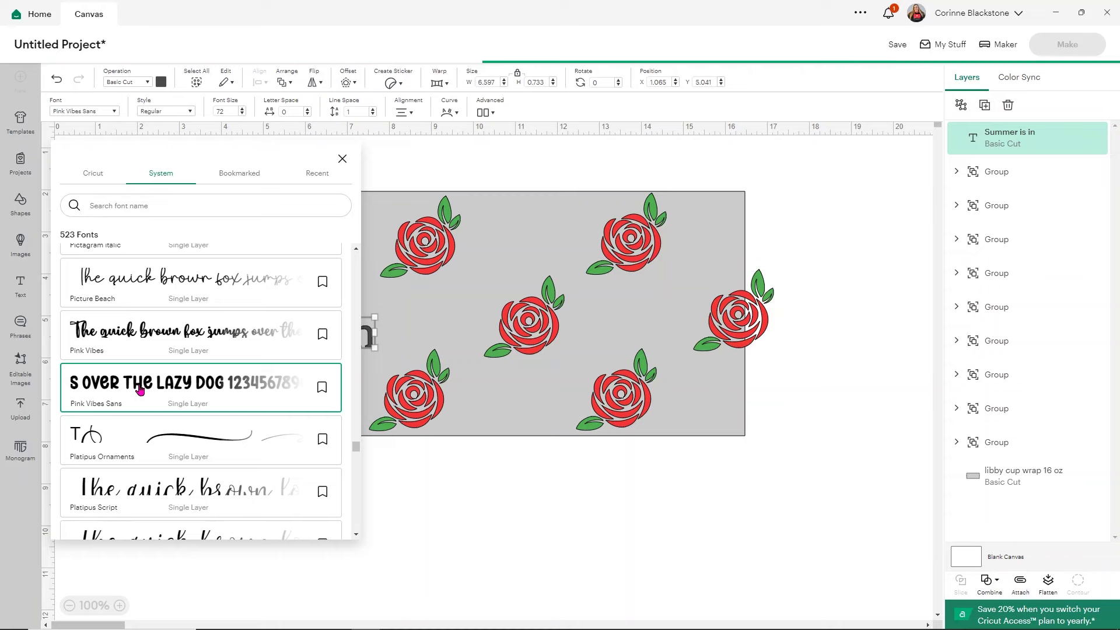
{"action": "left_click", "coordinate": [406, 478]}
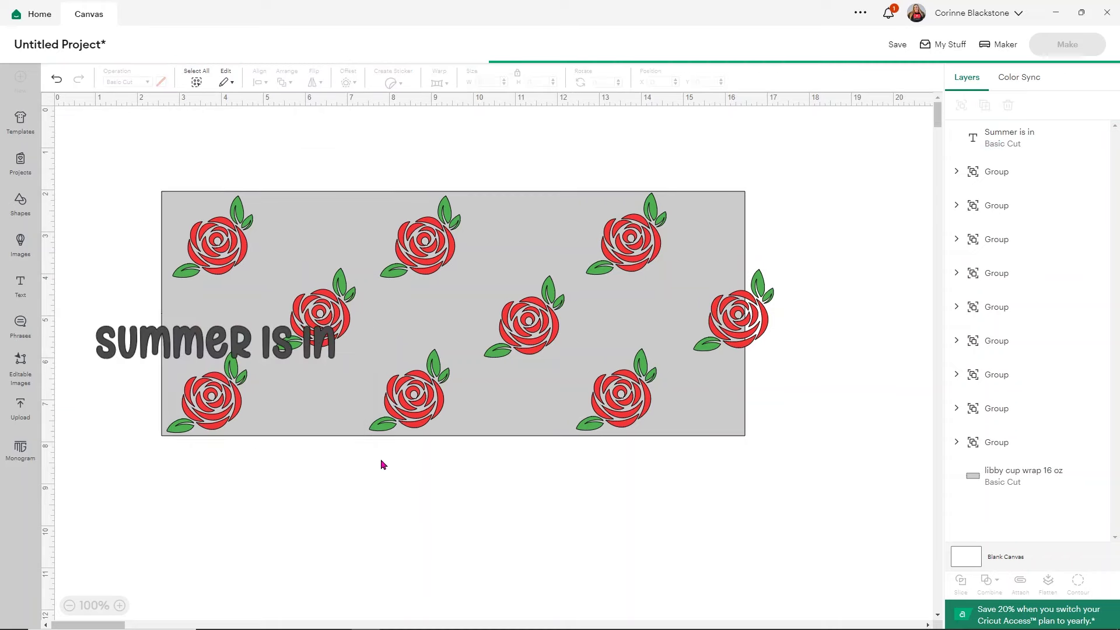
{"action": "left_click_drag", "start_coordinate": [226, 352], "coordinate": [455, 302]}
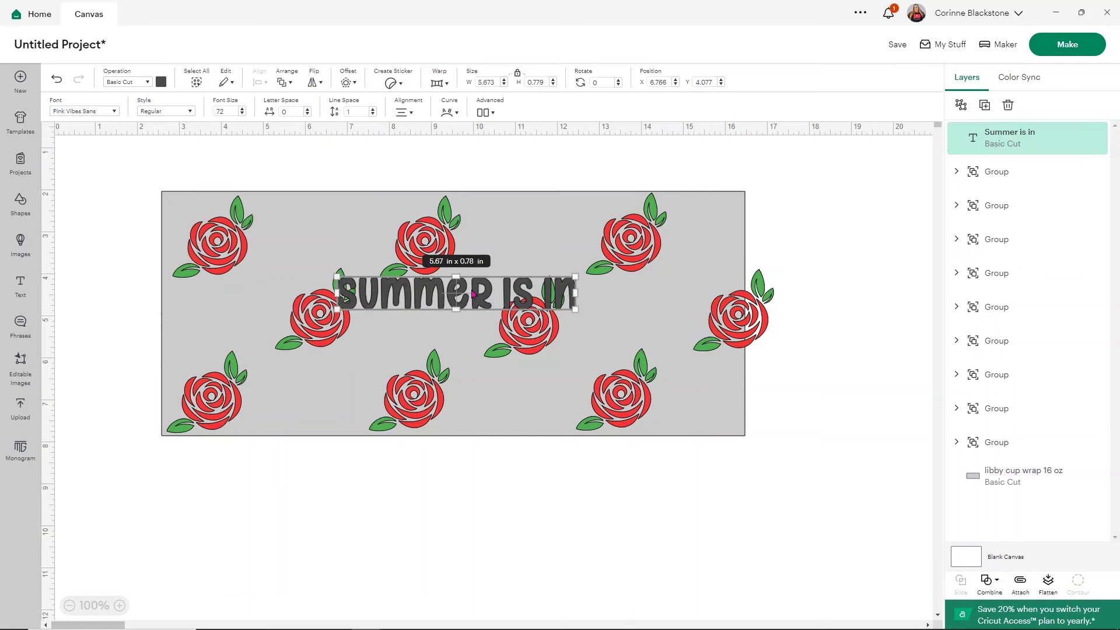
{"action": "left_click_drag", "start_coordinate": [472, 293], "coordinate": [459, 293]}
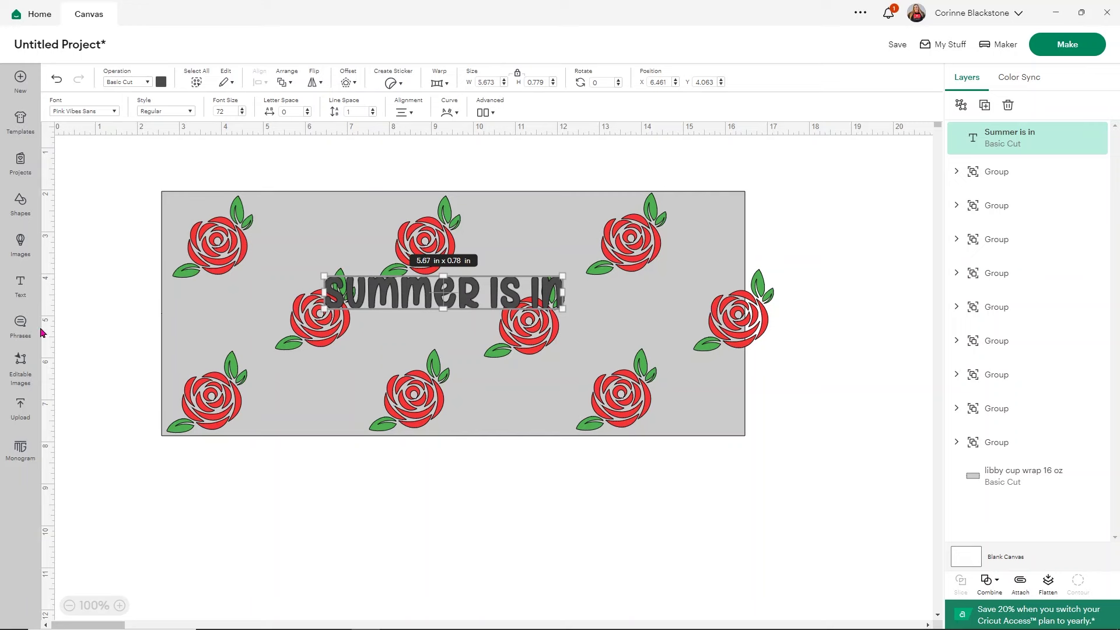
Step: Add a separate text reading "Bloom" and set its font to Pink Vibes
{"action": "left_click", "coordinate": [20, 286]}
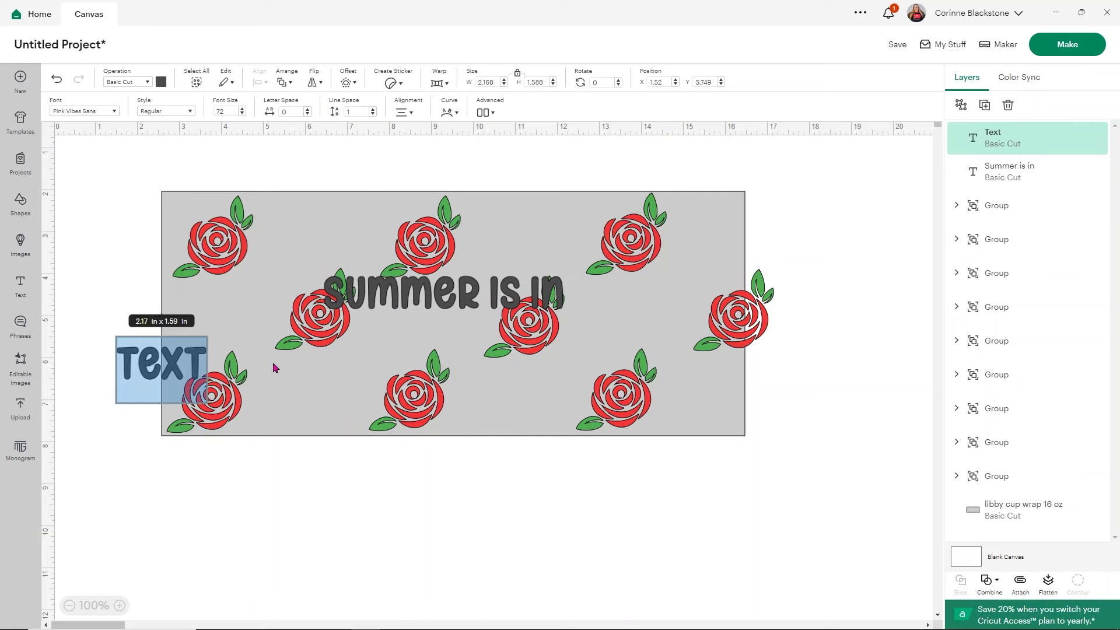
{"action": "type", "text": "Bloom"}
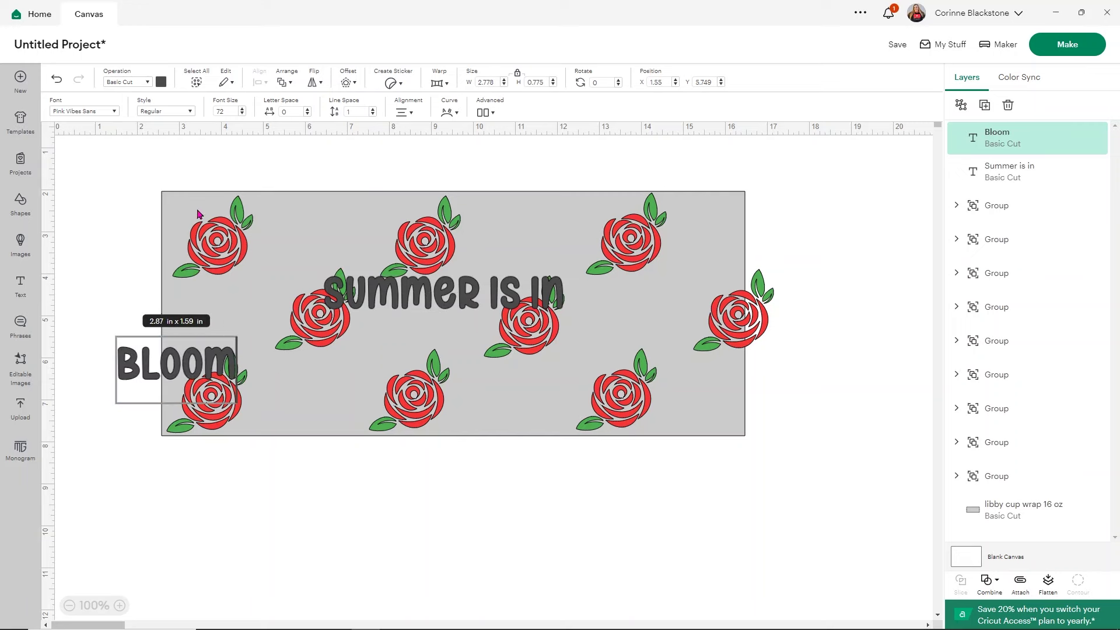
{"action": "left_click", "coordinate": [109, 114]}
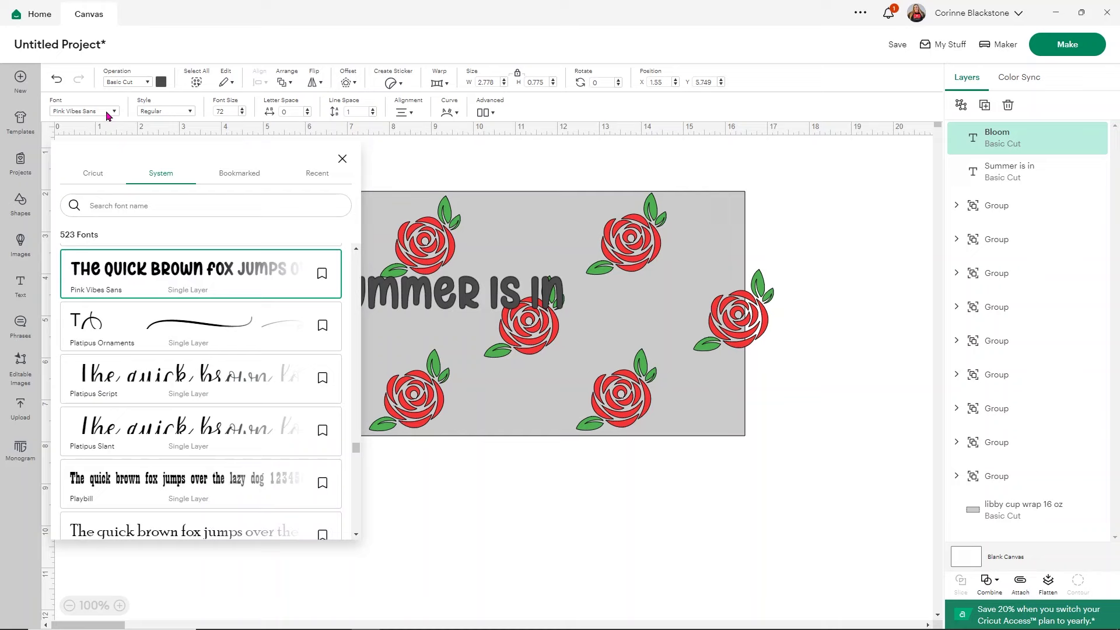
{"action": "scroll", "coordinate": [175, 298], "scroll_direction": "up", "scroll_amount": 2}
{"action": "left_click", "coordinate": [167, 298]}
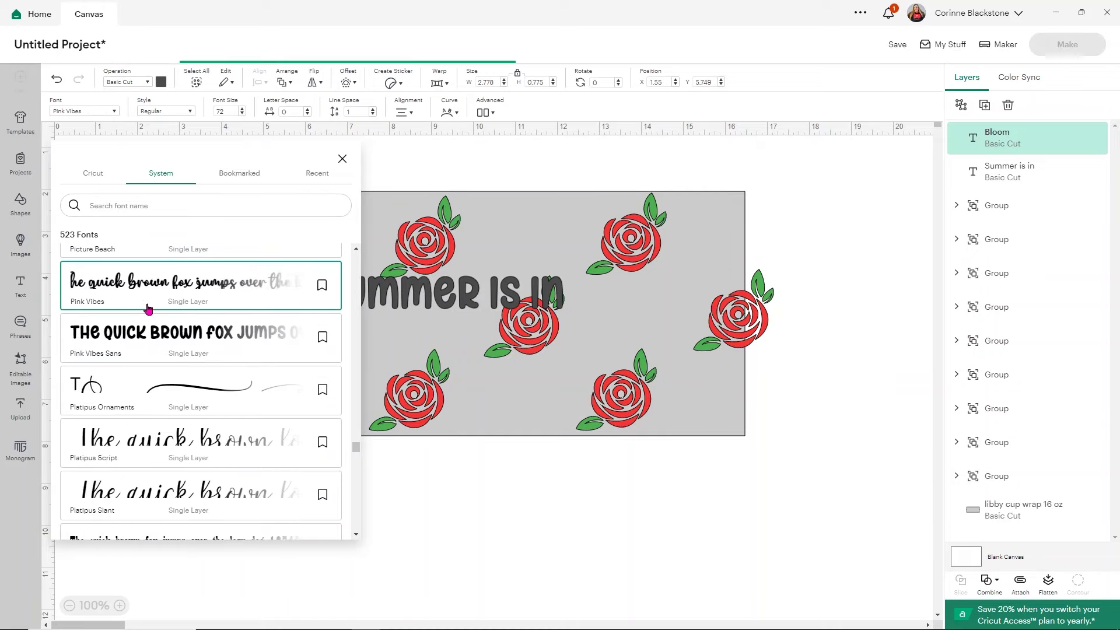
{"action": "left_click", "coordinate": [454, 506]}
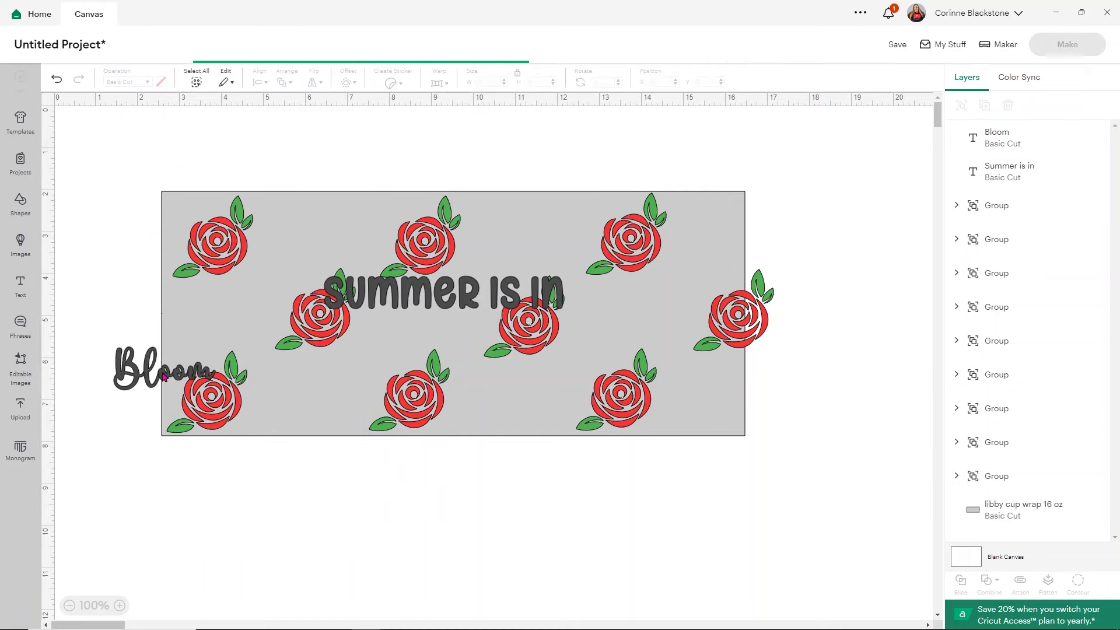
Step: Move "Bloom" below "Summer is in" on the cup wrap, enlarge it to about 3.83 × 1.62 in, and shift "Summer is in" slightly right
{"action": "left_click_drag", "start_coordinate": [154, 379], "coordinate": [470, 361]}
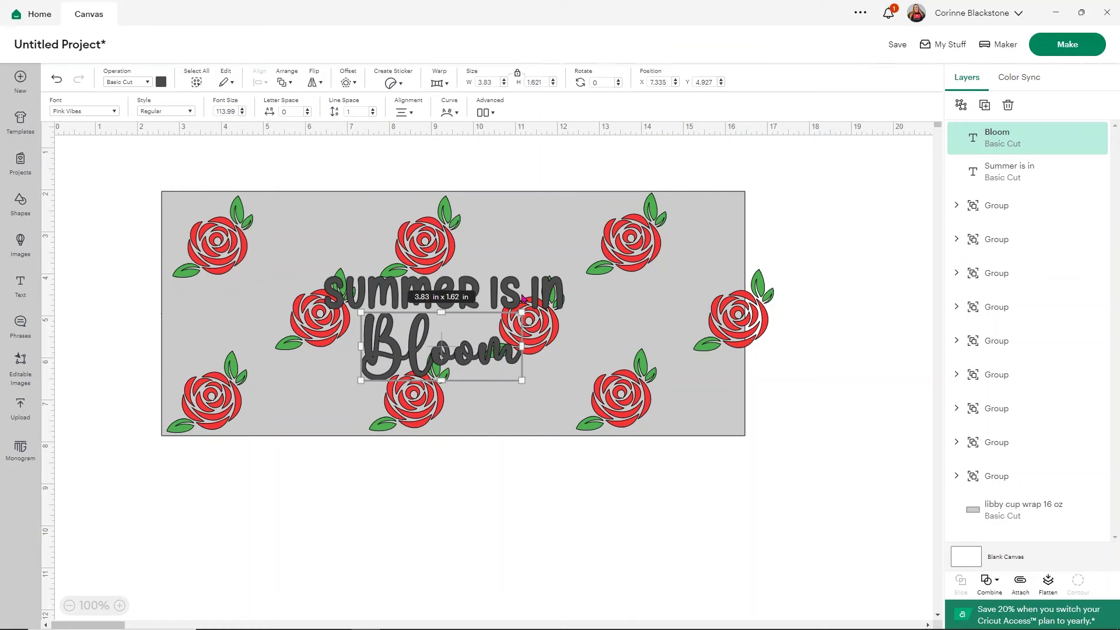
{"action": "left_click_drag", "start_coordinate": [460, 290], "coordinate": [508, 289]}
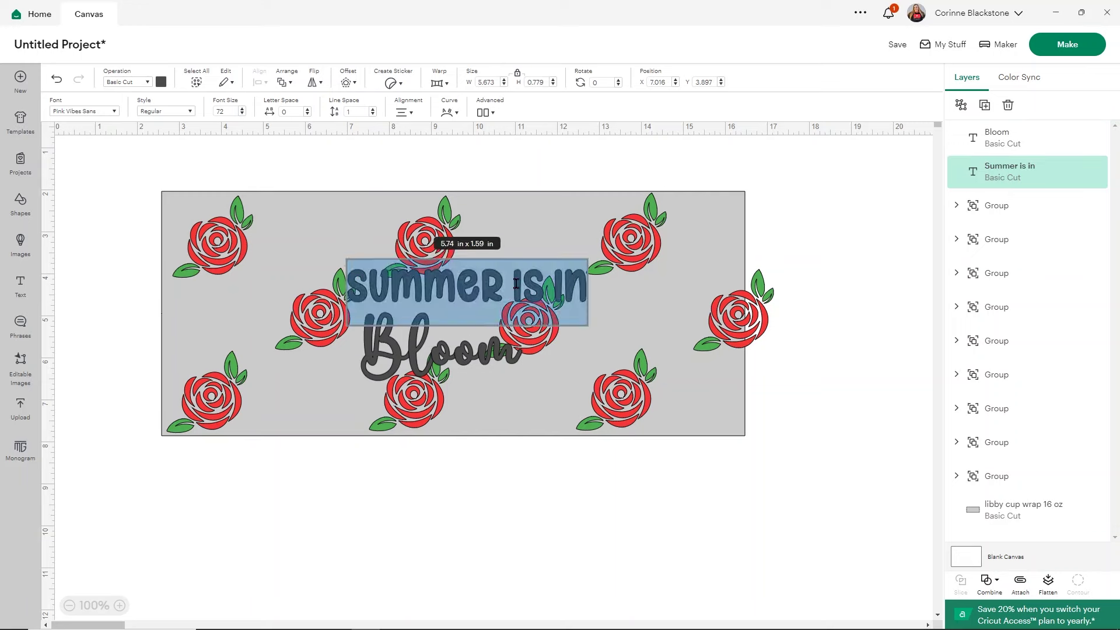
Step: Try breaking "Summer is in" into two left-aligned lines, with "is in" placed in front of "Bloom"
{"action": "key", "text": "Return"}
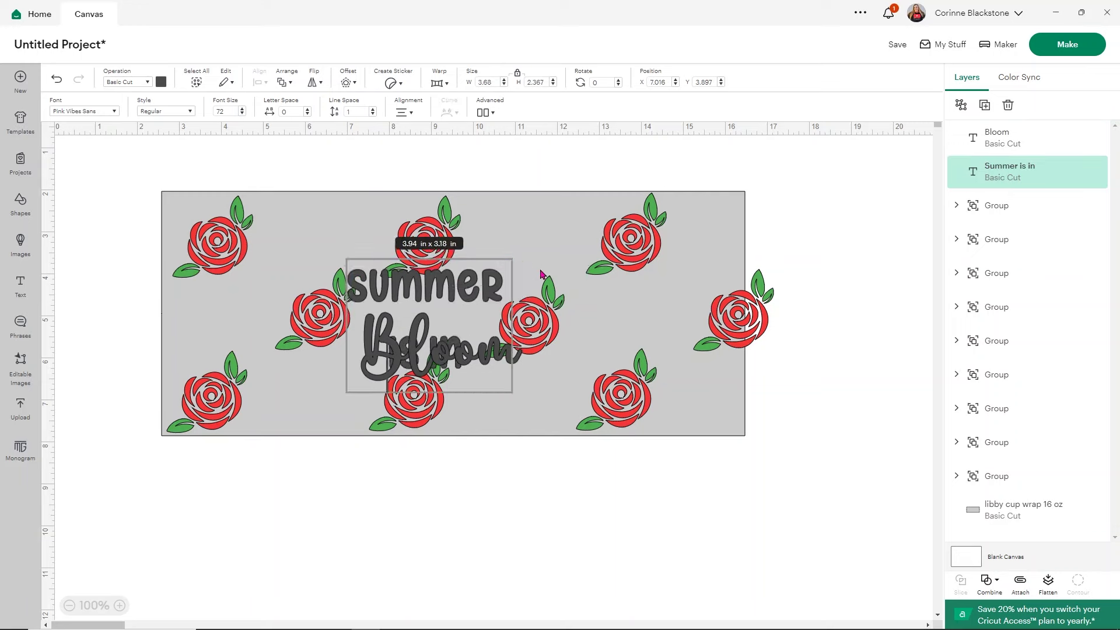
{"action": "left_click", "coordinate": [410, 113]}
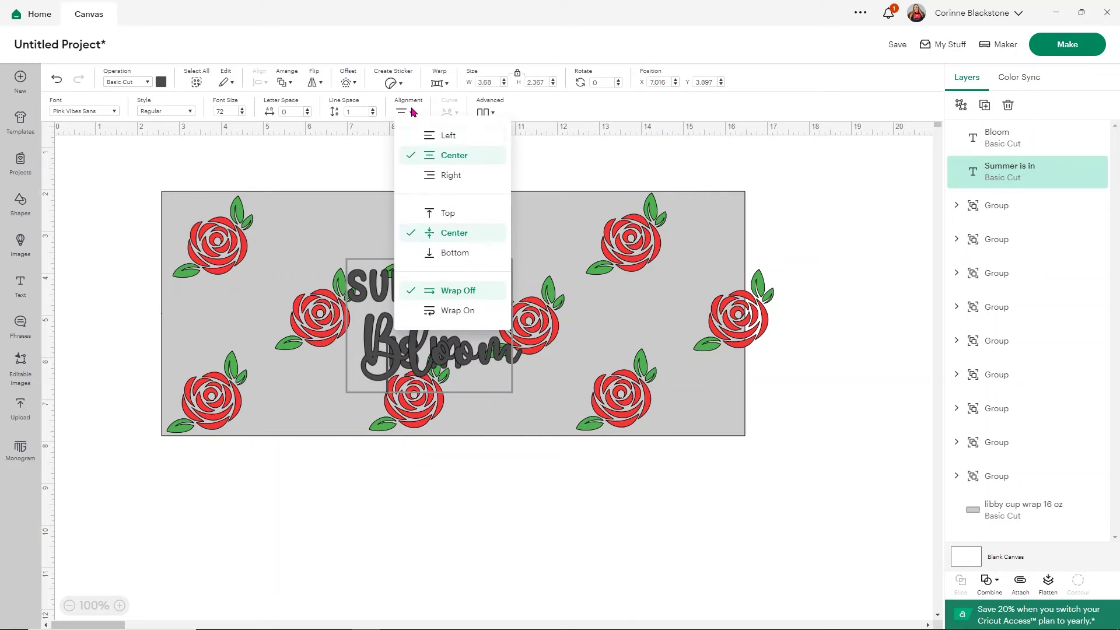
{"action": "left_click", "coordinate": [437, 140]}
{"action": "left_click_drag", "start_coordinate": [443, 284], "coordinate": [364, 284]}
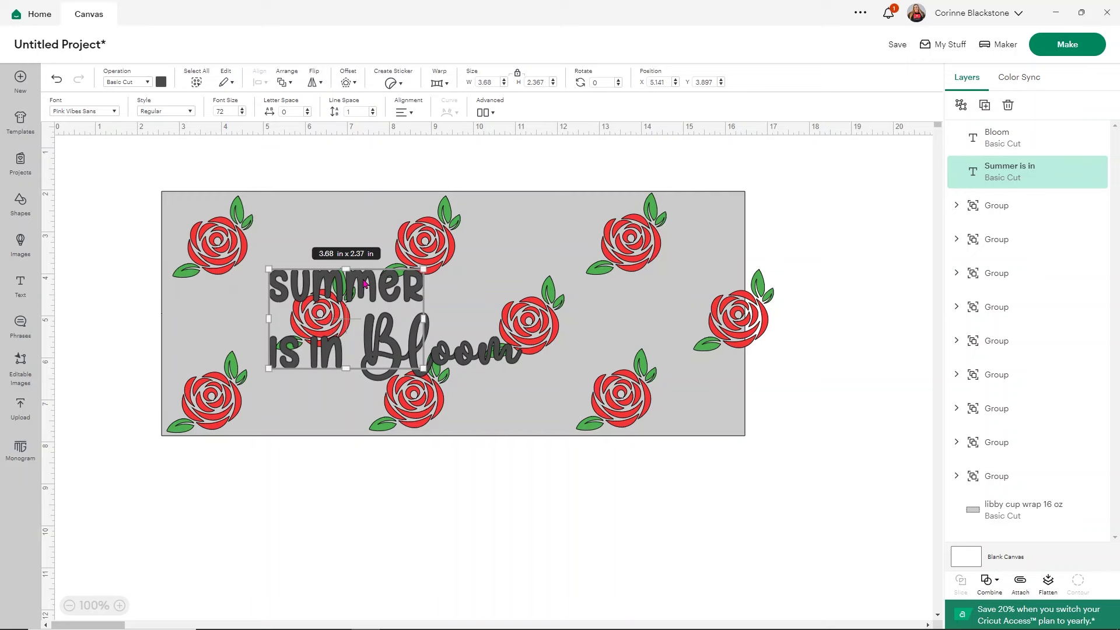
Step: Undo the move, the left alignment and the line break in the "Summer is in" text
{"action": "left_click", "coordinate": [56, 79]}
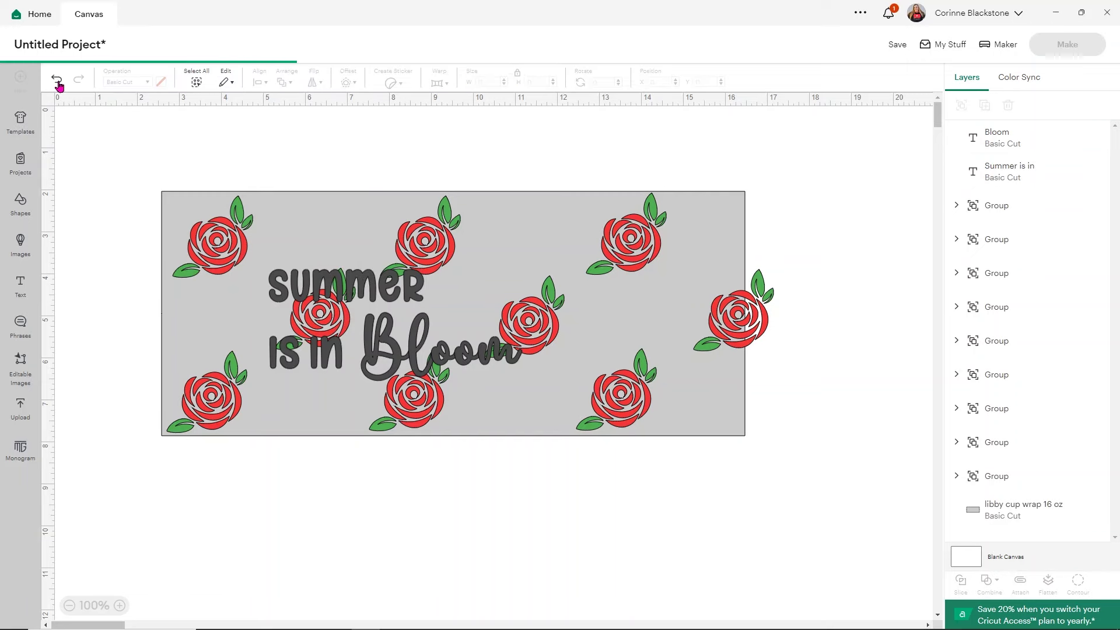
{"action": "left_click", "coordinate": [56, 80]}
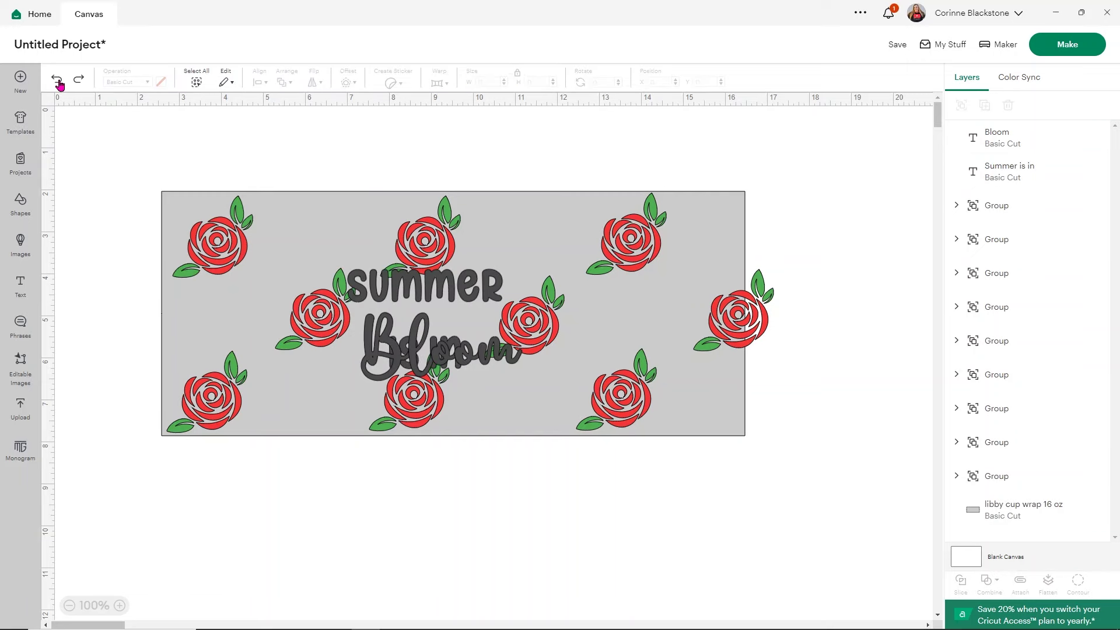
{"action": "left_click", "coordinate": [58, 81]}
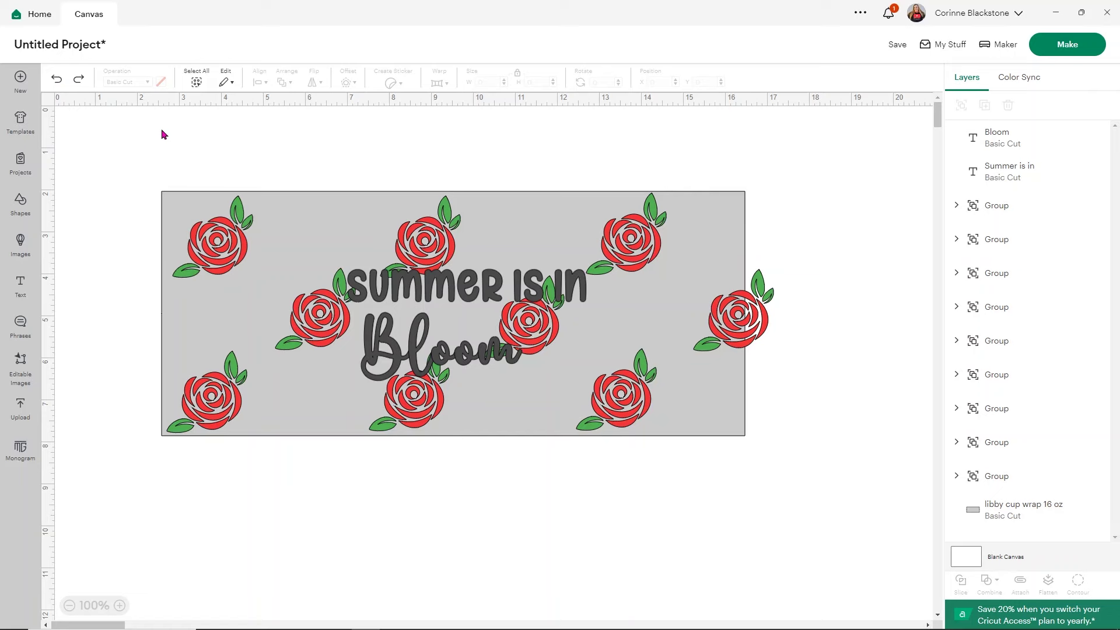
Step: Save the project with the title "summer rose cup"
{"action": "left_click", "coordinate": [897, 47]}
{"action": "left_click", "coordinate": [485, 81]}
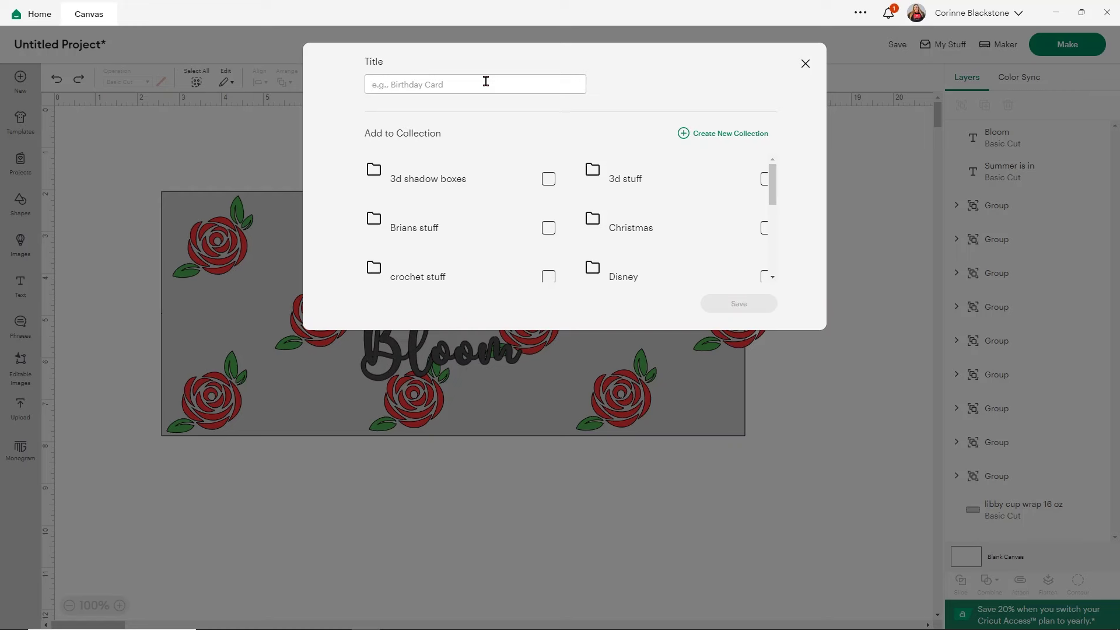
{"action": "type", "text": "summer rose cup"}
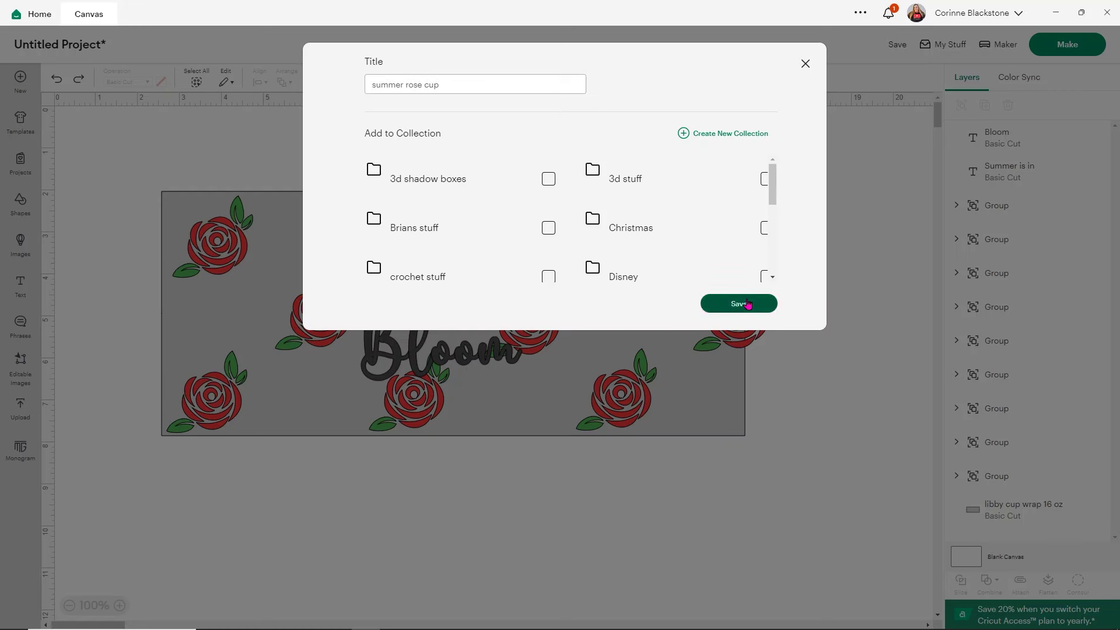
{"action": "left_click", "coordinate": [745, 302]}
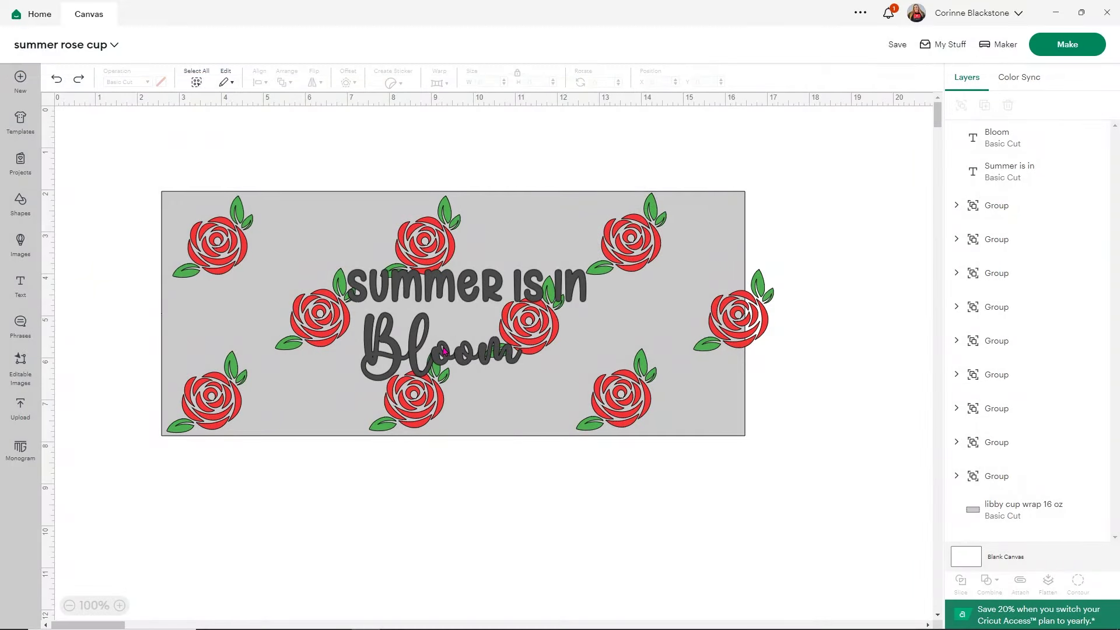
Step: Center "Bloom" horizontally under "Summer is in" and attach the two texts to each other
{"action": "left_click_drag", "start_coordinate": [472, 358], "coordinate": [505, 354]}
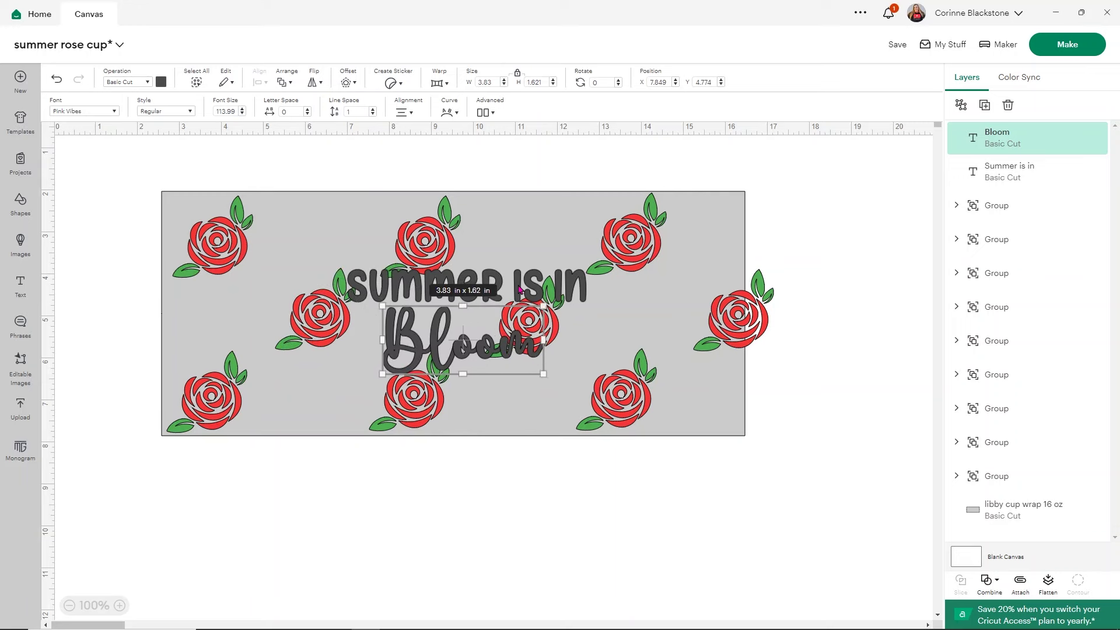
{"action": "left_click", "coordinate": [520, 288], "text": "shift"}
{"action": "left_click", "coordinate": [270, 82]}
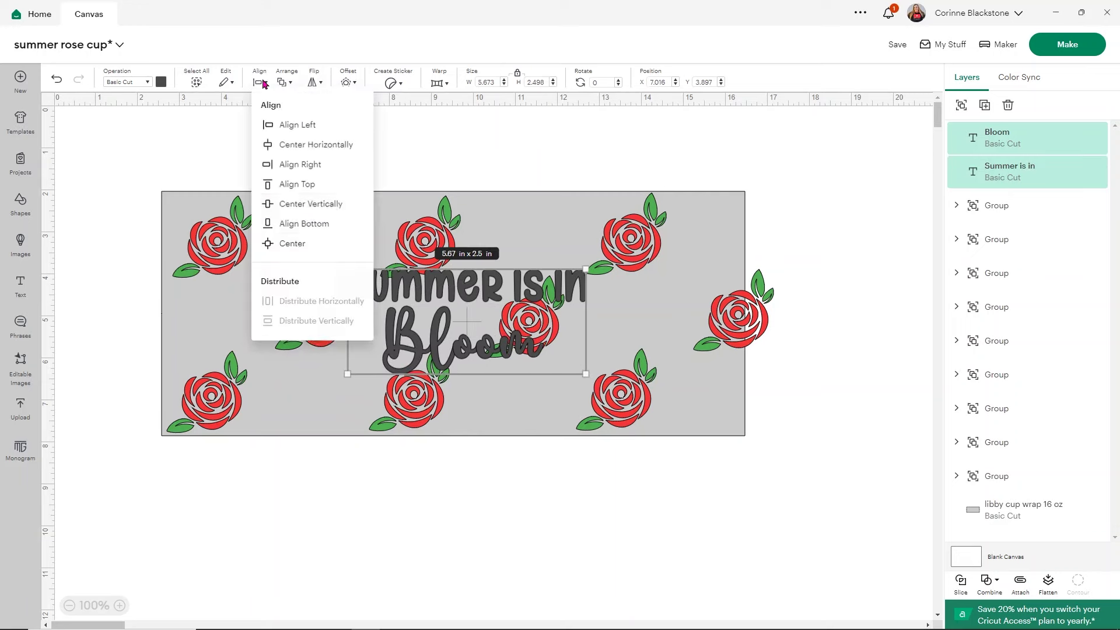
{"action": "left_click", "coordinate": [293, 145]}
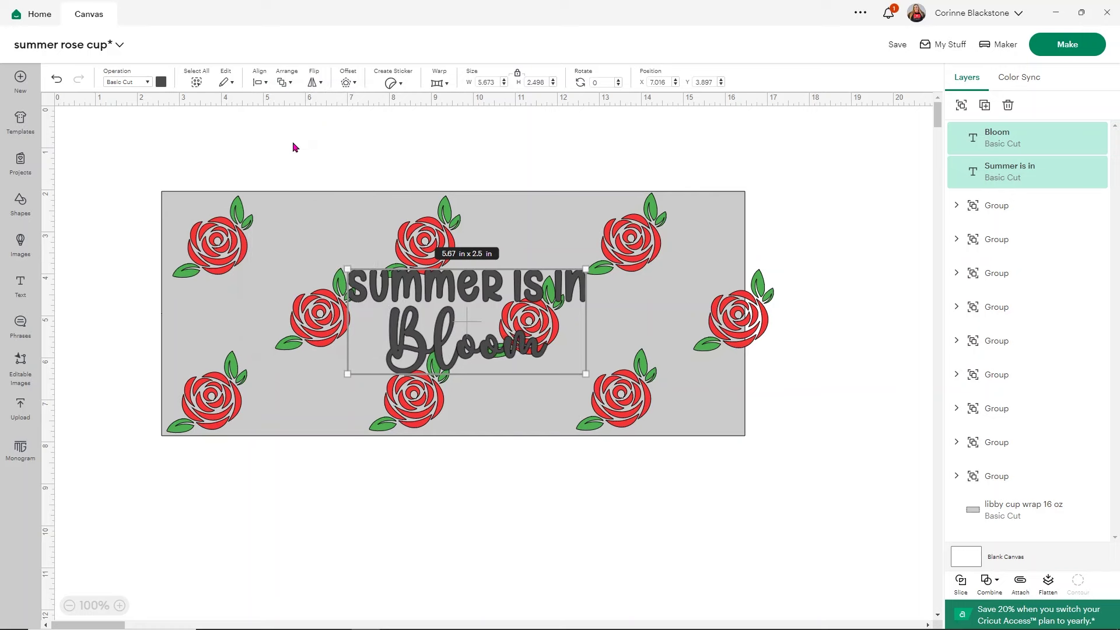
{"action": "left_click", "coordinate": [1020, 584]}
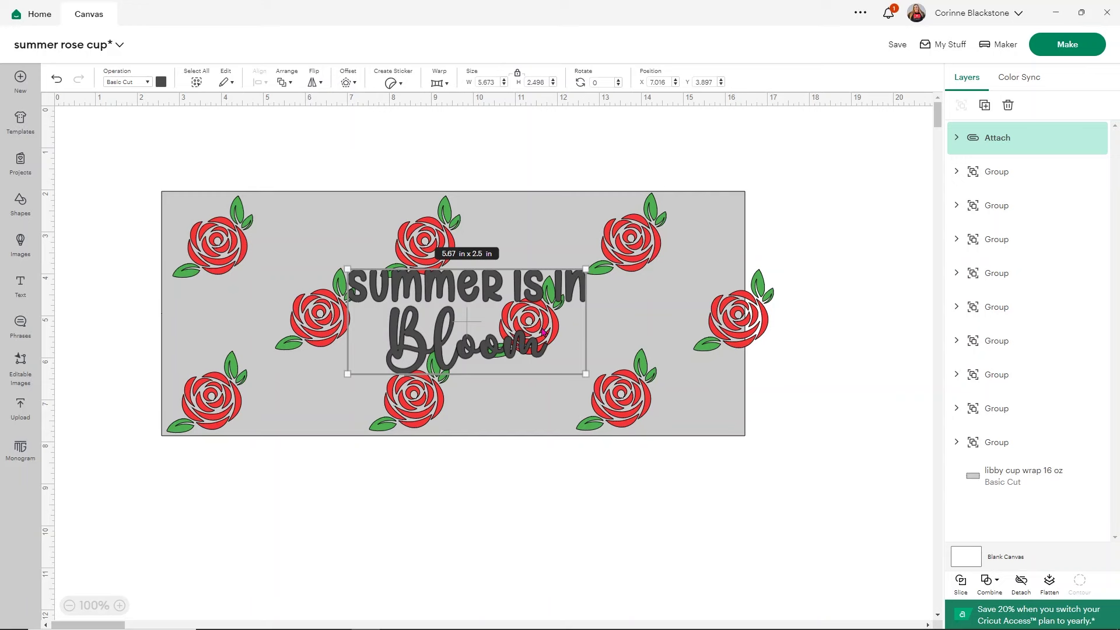
Step: Center the attached "Summer is in Bloom" text both horizontally and vertically on the Libby cup wrap
{"action": "left_click_drag", "start_coordinate": [505, 284], "coordinate": [479, 284]}
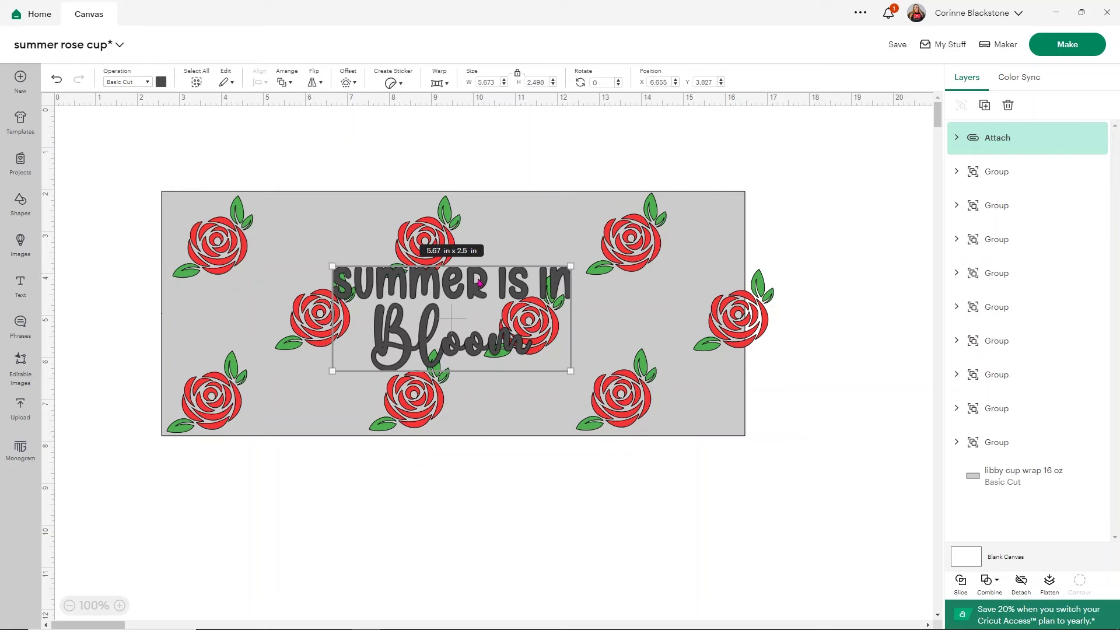
{"action": "left_click", "coordinate": [542, 235]}
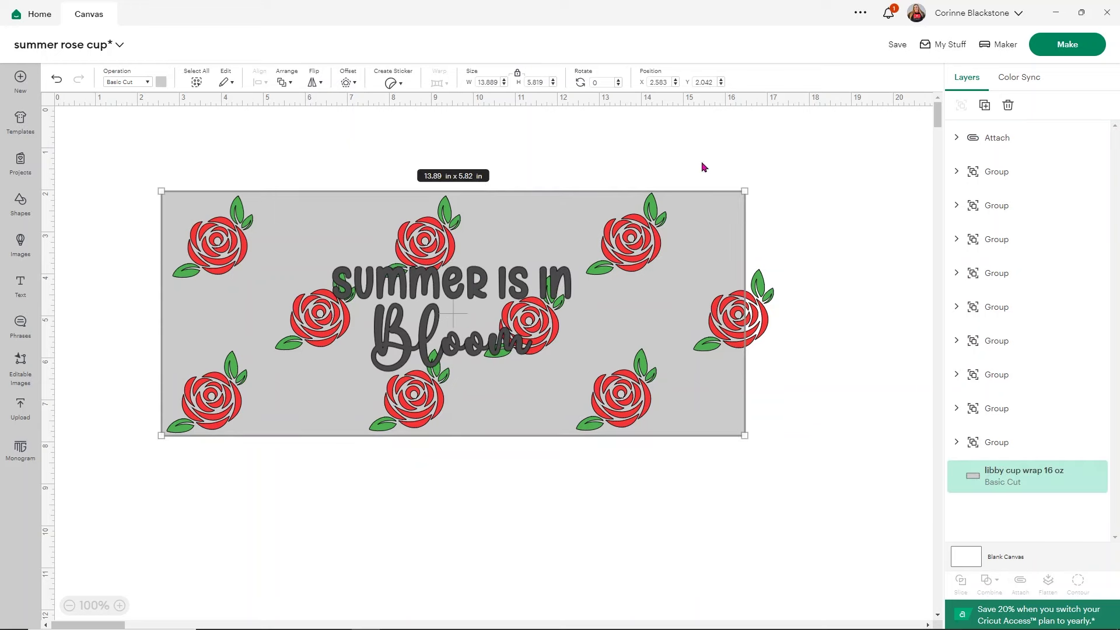
{"action": "left_click", "coordinate": [992, 142]}
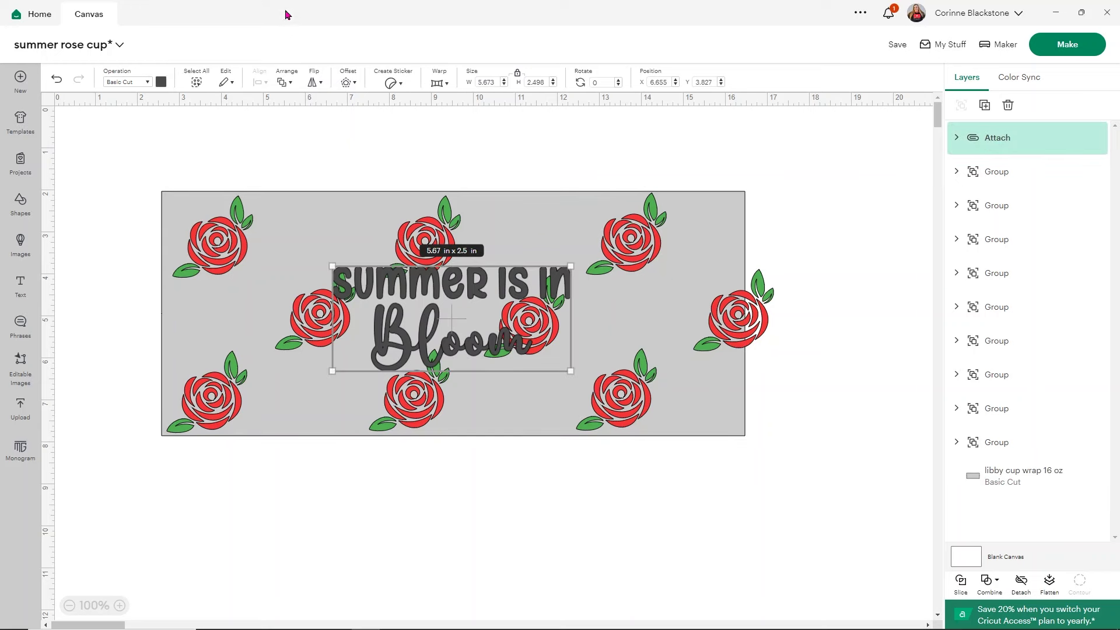
{"action": "left_click", "coordinate": [263, 114]}
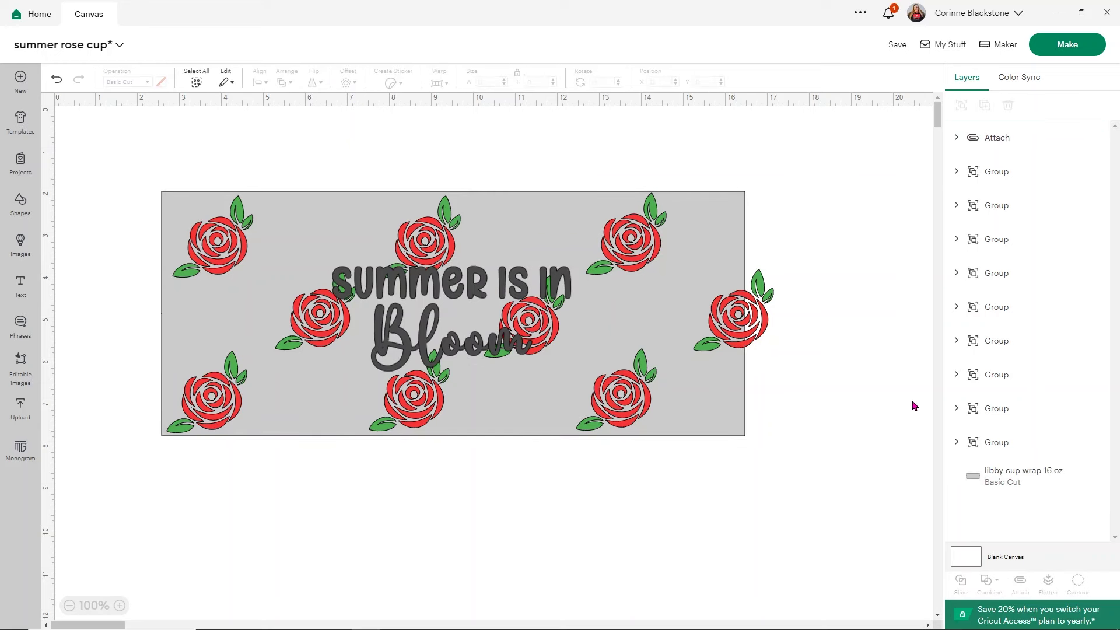
{"action": "left_click", "coordinate": [1025, 475]}
{"action": "left_click", "coordinate": [969, 140]}
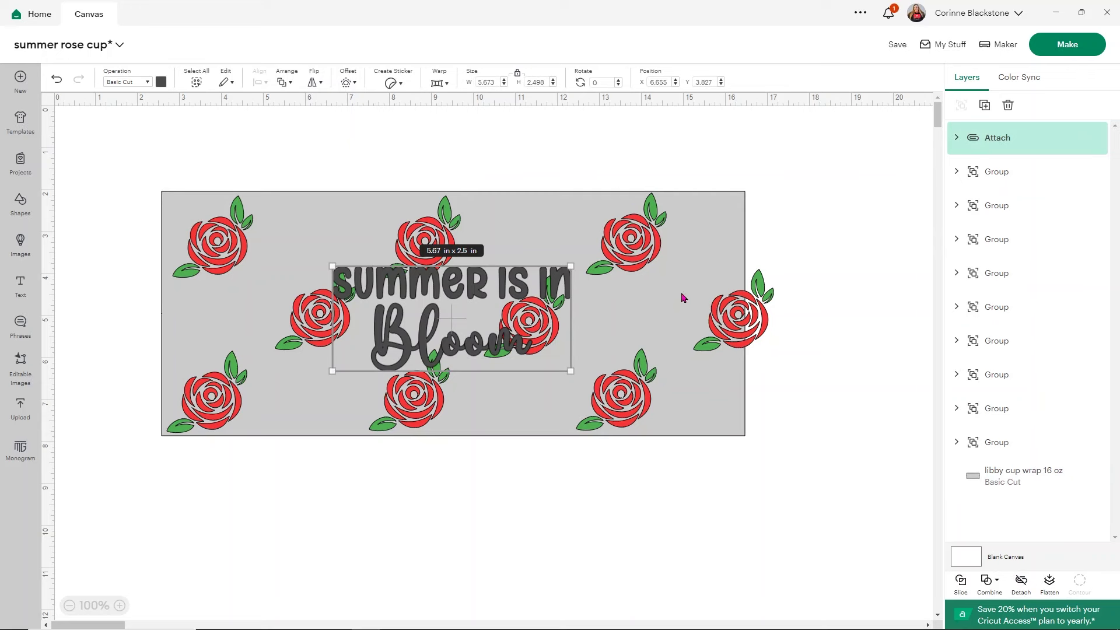
{"action": "left_click", "coordinate": [729, 415]}
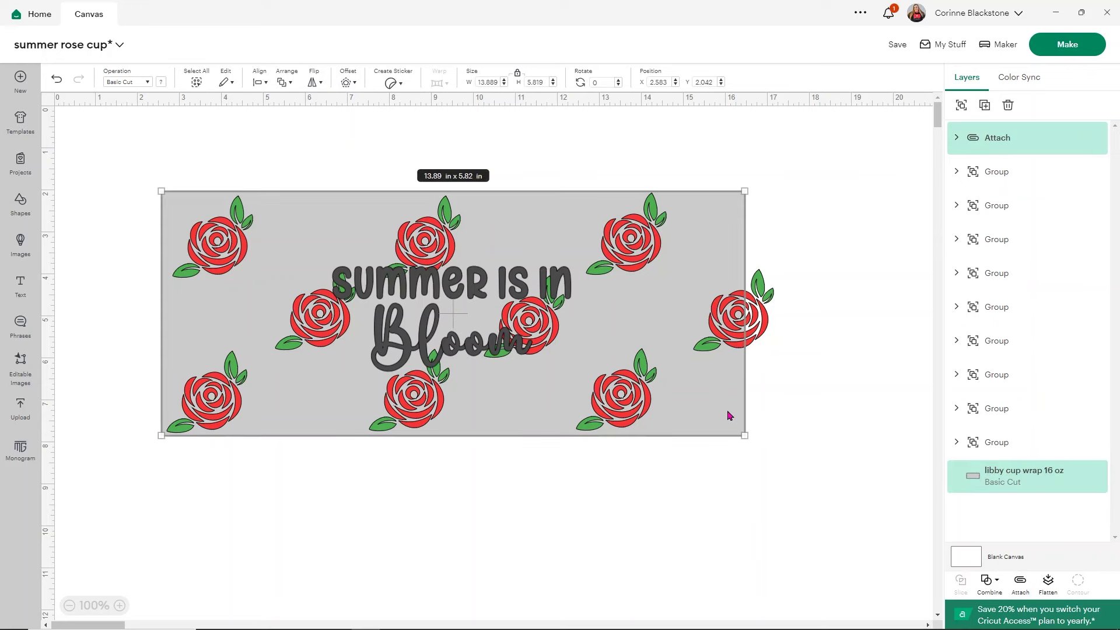
{"action": "left_click", "coordinate": [260, 83]}
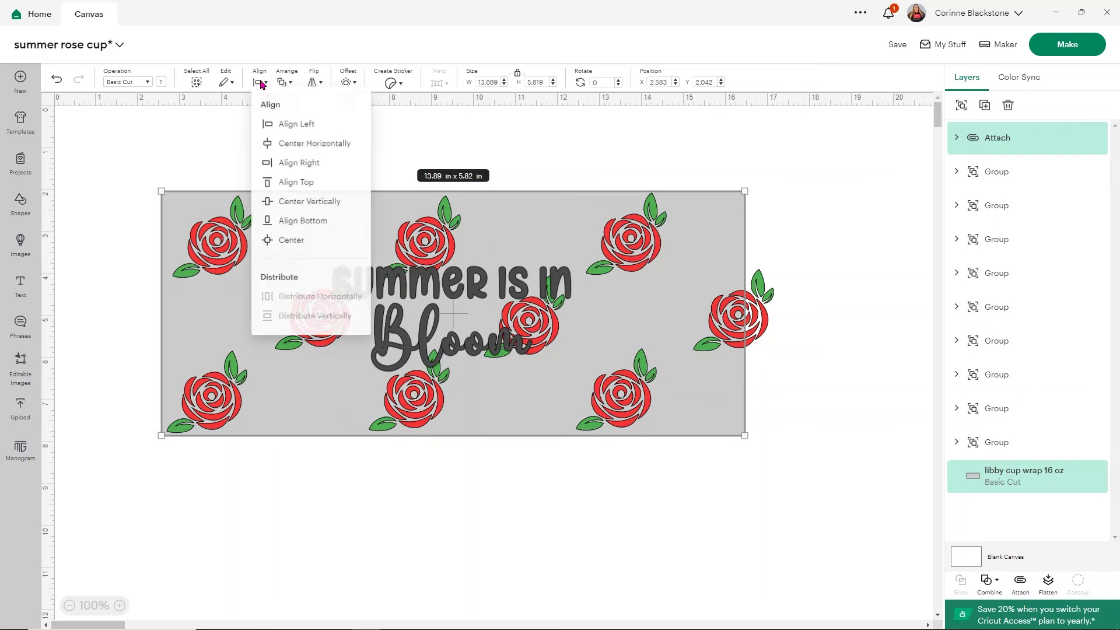
{"action": "left_click", "coordinate": [286, 246]}
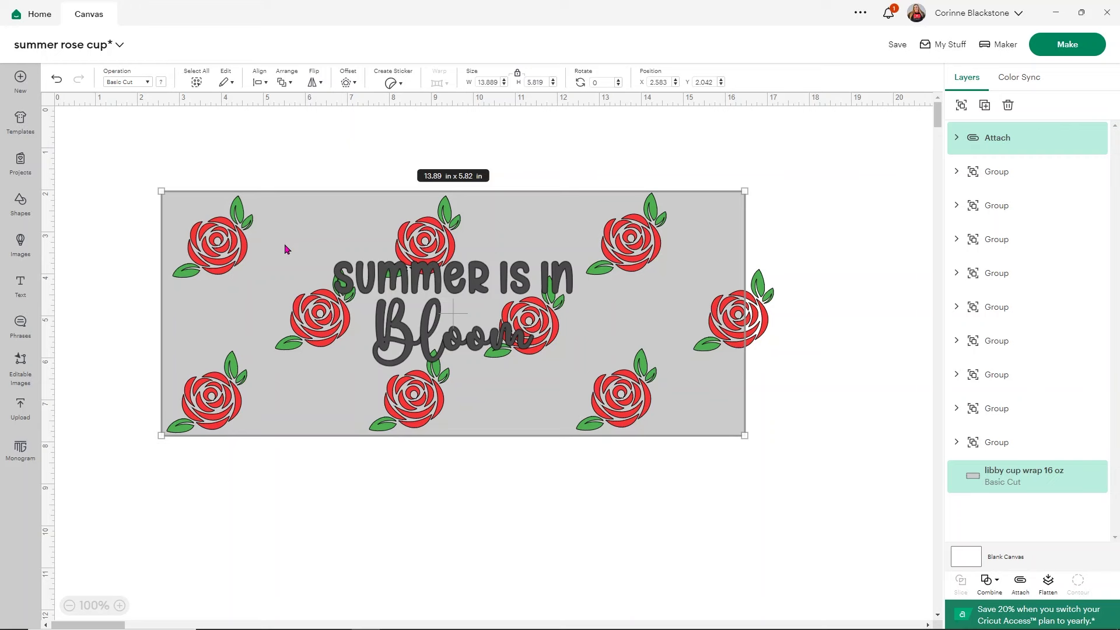
{"action": "left_click", "coordinate": [645, 507]}
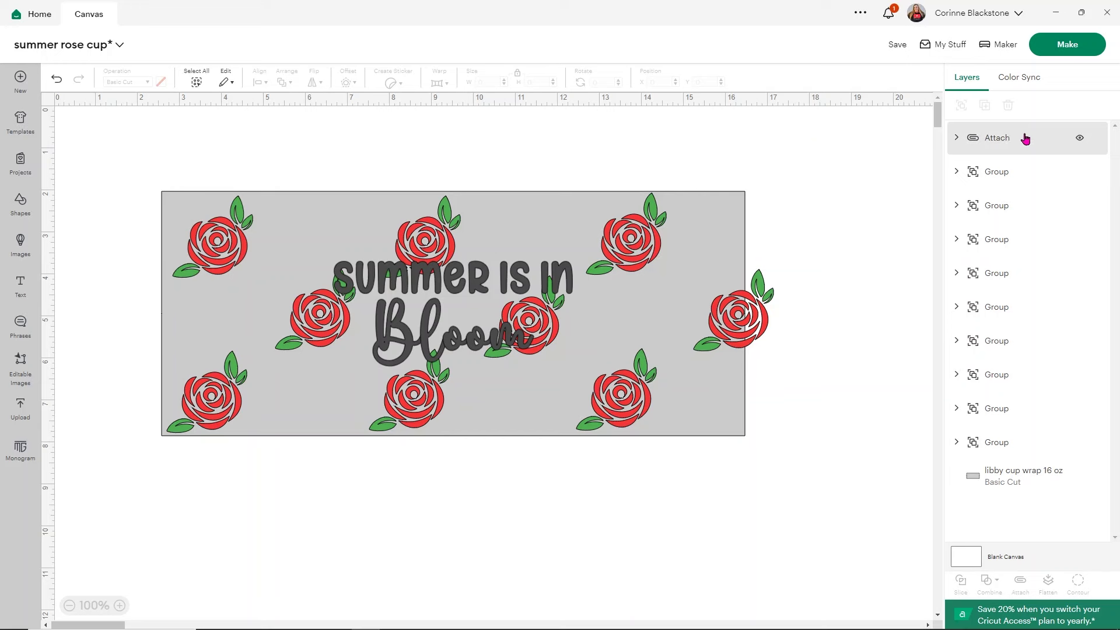
Step: Move the attached text layer behind the roses, and ungroup the upper-left rose group to free the text from it
{"action": "left_click_drag", "start_coordinate": [998, 139], "coordinate": [997, 421]}
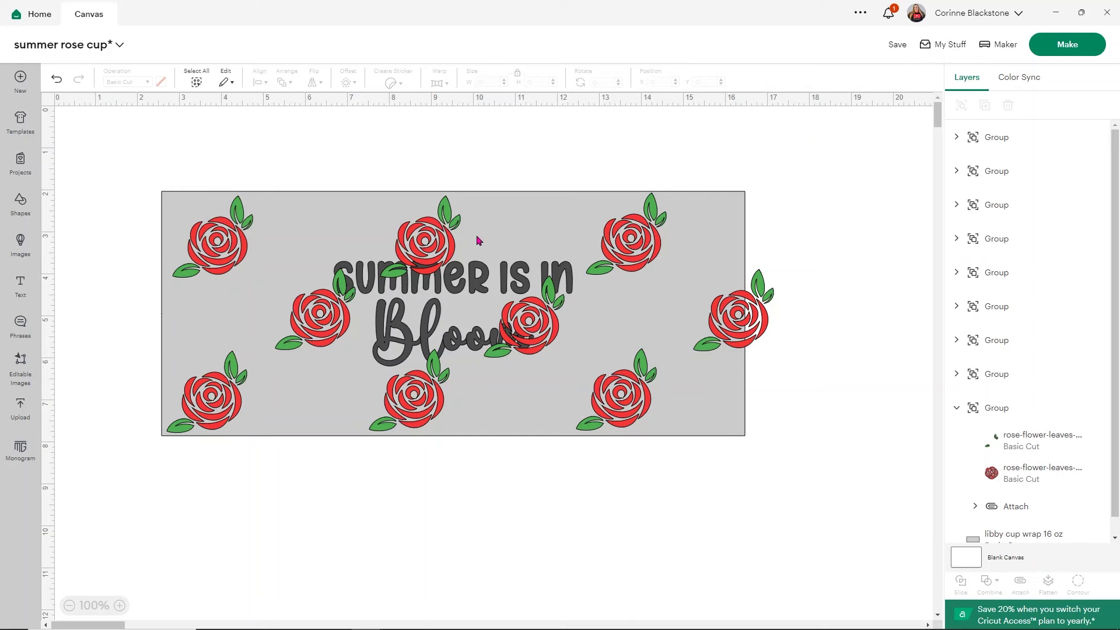
{"action": "left_click", "coordinate": [236, 248]}
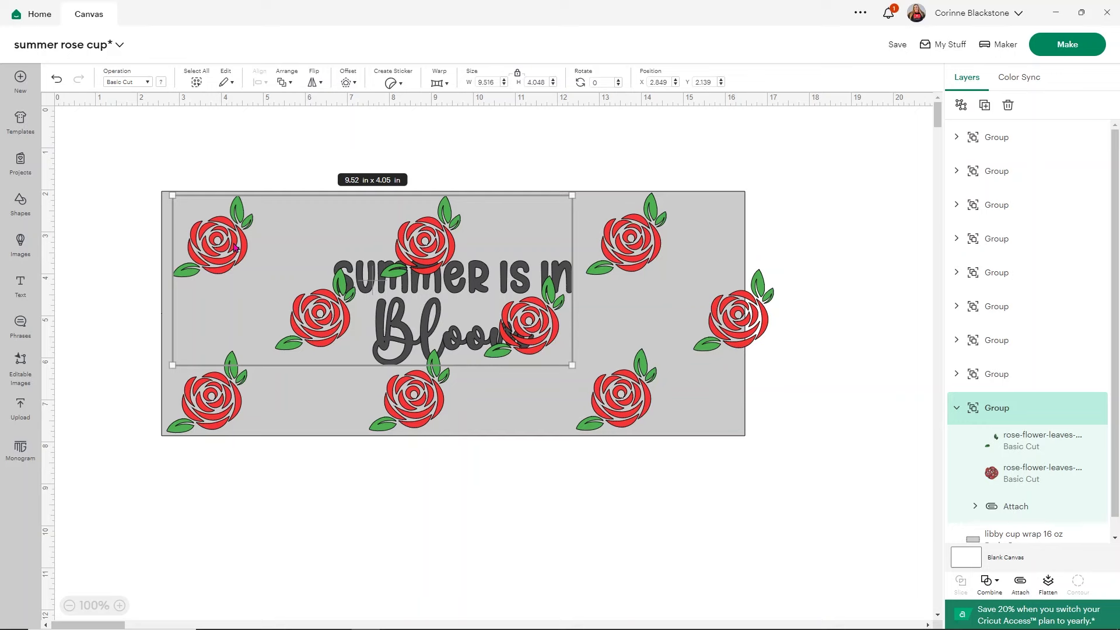
{"action": "scroll", "coordinate": [1075, 347], "scroll_direction": "down", "scroll_amount": 1}
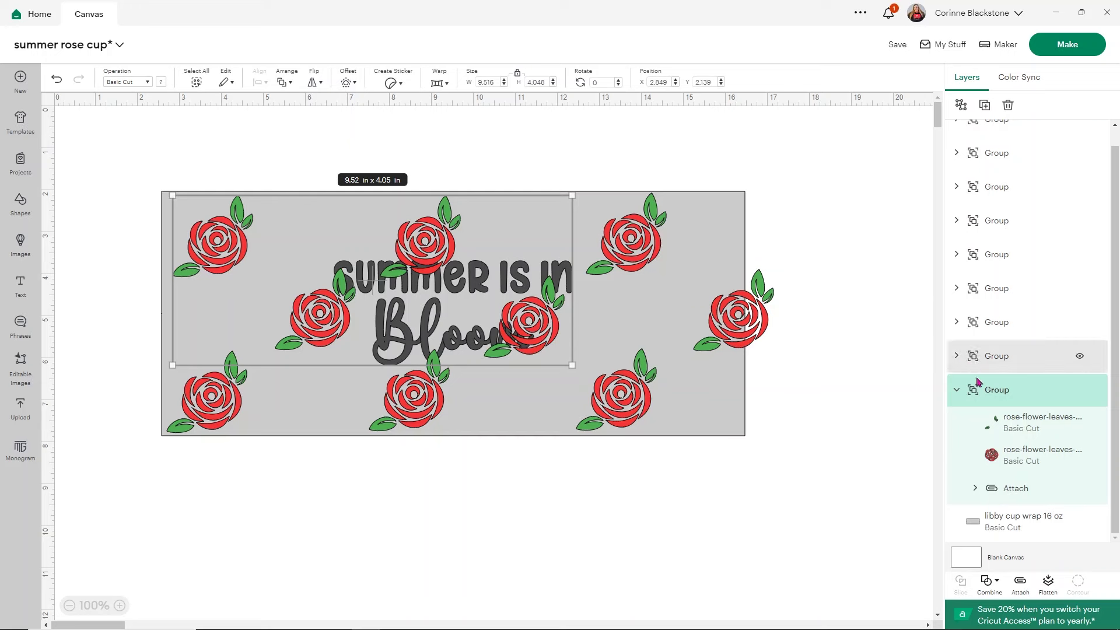
{"action": "left_click", "coordinate": [917, 461]}
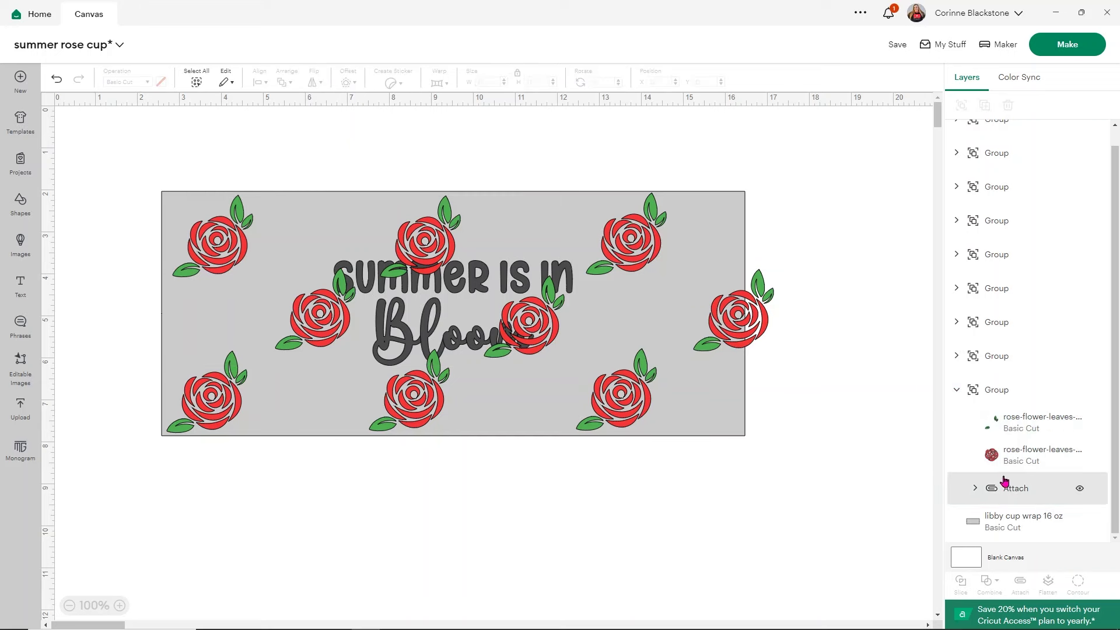
{"action": "left_click", "coordinate": [999, 392]}
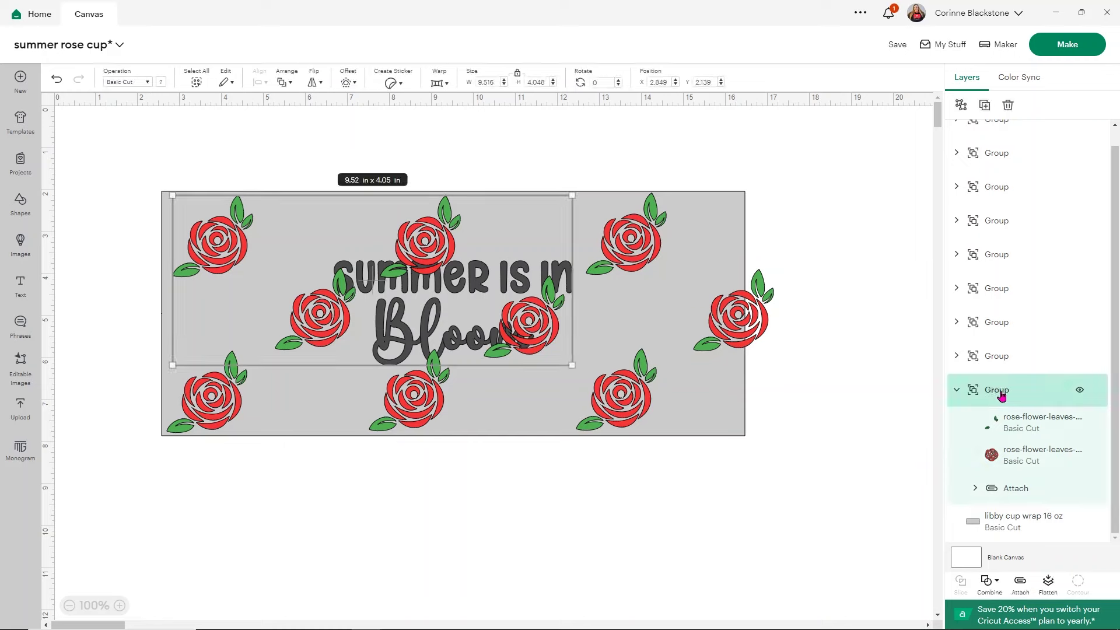
{"action": "left_click", "coordinate": [961, 106]}
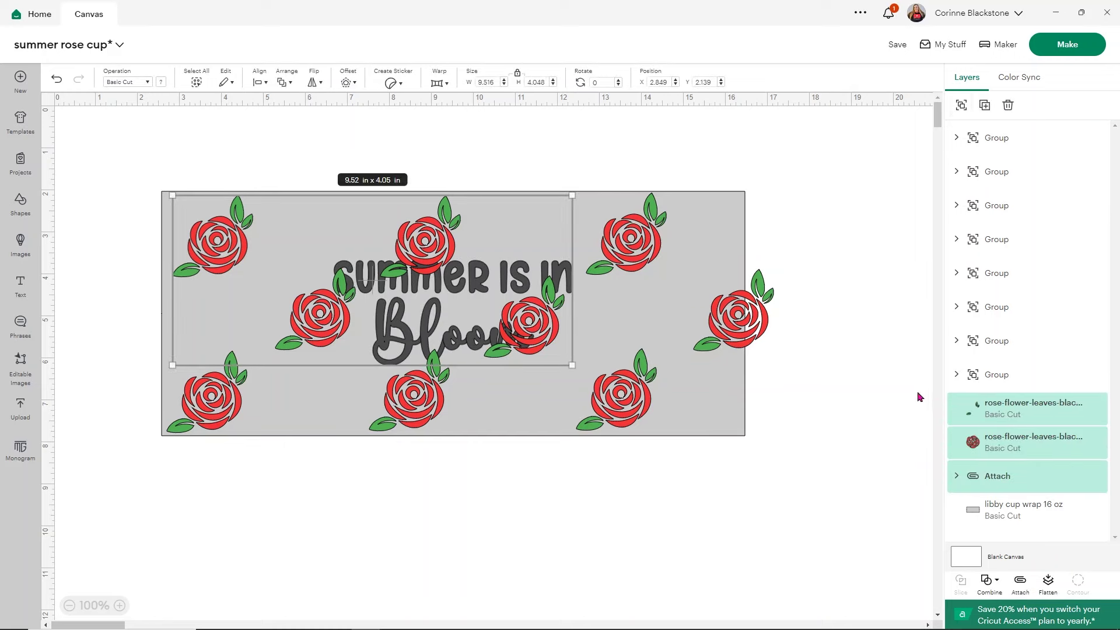
Step: Group the upper-left rose's petals and leaves again, move the rose closer to the wrap's corner and shrink it
{"action": "left_click", "coordinate": [997, 406]}
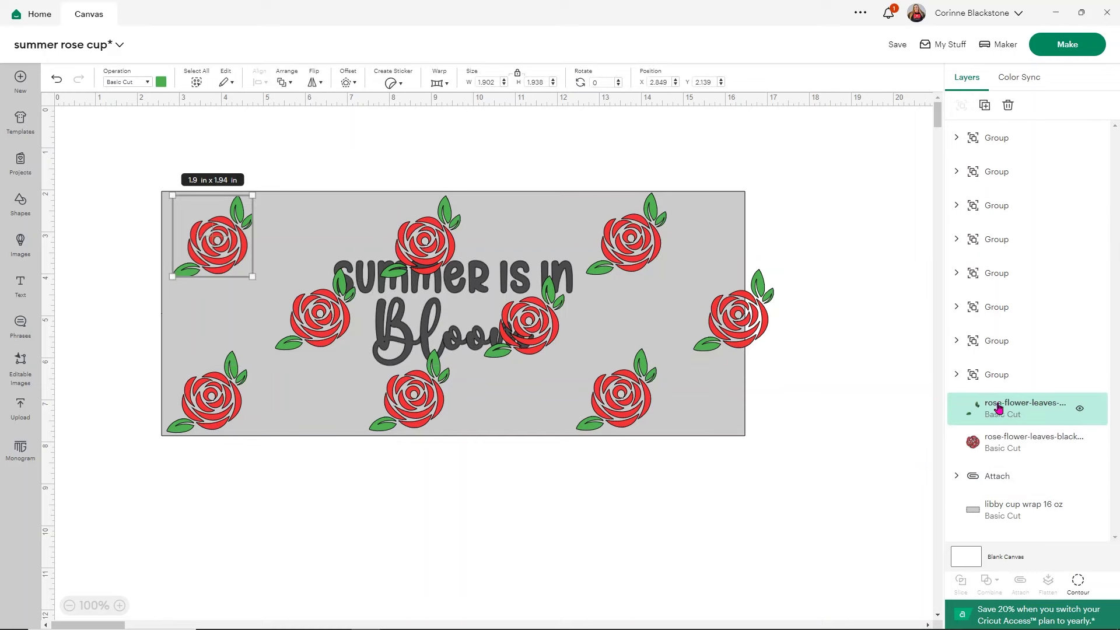
{"action": "left_click", "coordinate": [998, 436], "text": "shift"}
{"action": "left_click", "coordinate": [962, 106]}
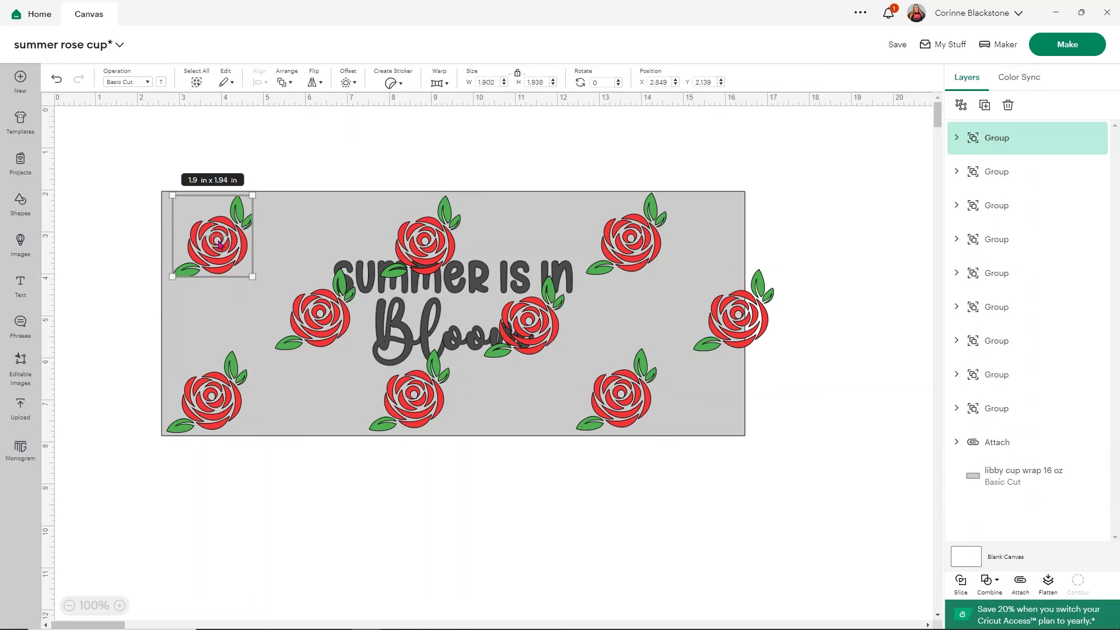
{"action": "left_click_drag", "start_coordinate": [220, 244], "coordinate": [214, 244]}
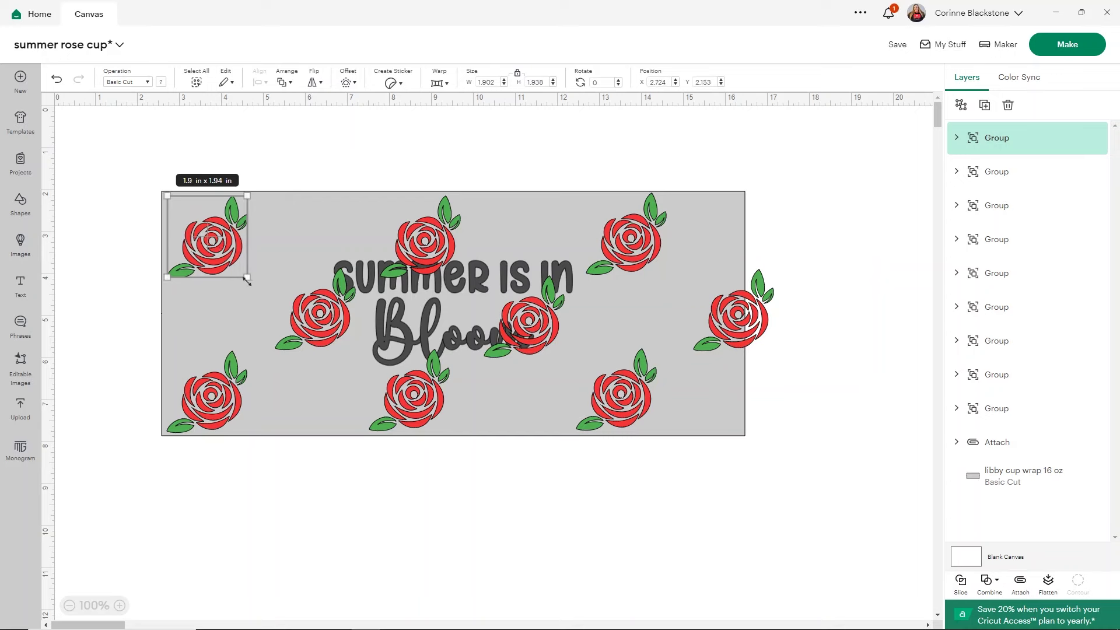
{"action": "left_click_drag", "start_coordinate": [245, 278], "coordinate": [234, 261]}
Step: Delete the three roses overlapping the lettering: the middle-left, upper-middle and center-right ones
{"action": "left_click", "coordinate": [304, 324]}
{"action": "key", "text": "Delete"}
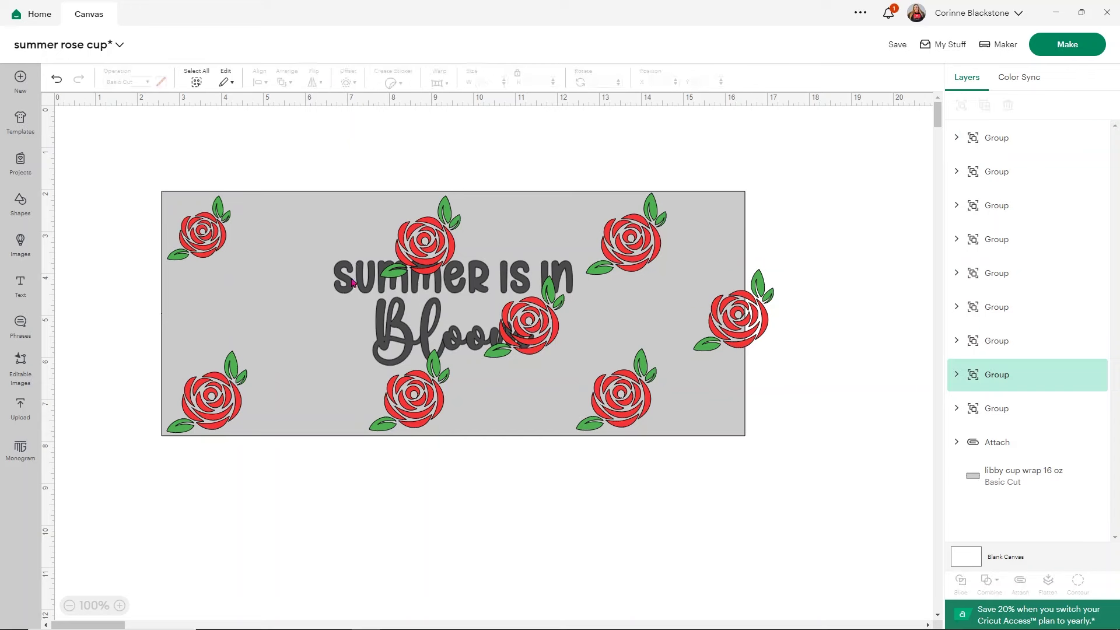
{"action": "left_click", "coordinate": [425, 240]}
{"action": "key", "text": "Delete"}
{"action": "left_click", "coordinate": [525, 320]}
{"action": "key", "text": "Delete"}
Step: Delete all the remaining full-size roses, keeping only the small one in the wrap's upper-left corner
{"action": "left_click", "coordinate": [627, 251]}
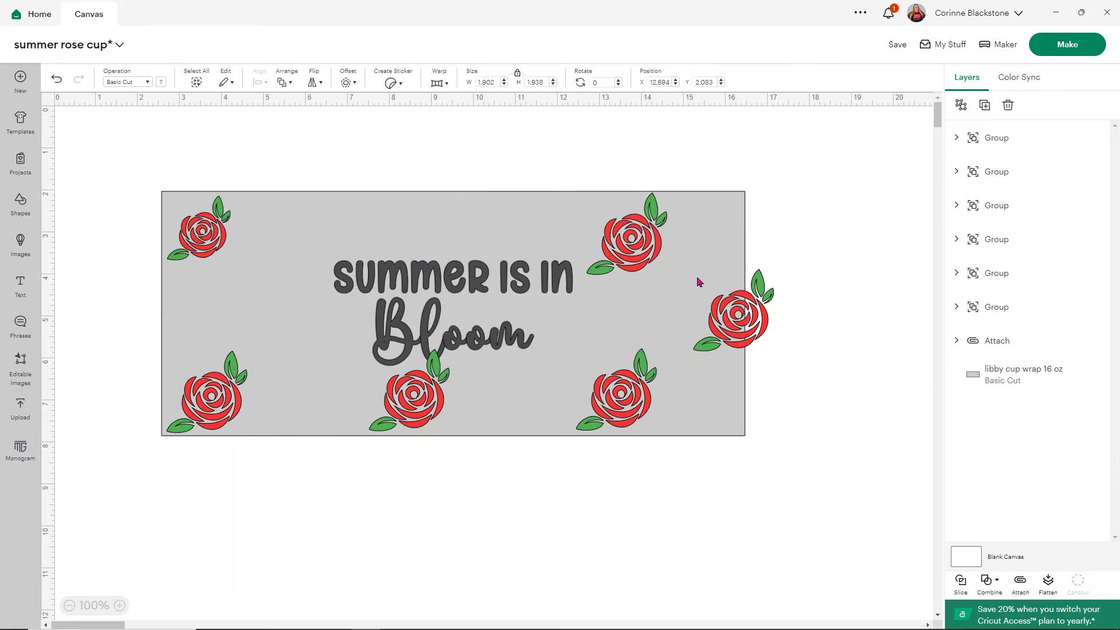
{"action": "key", "text": "Delete"}
{"action": "left_click", "coordinate": [732, 318]}
{"action": "key", "text": "Delete"}
{"action": "left_click", "coordinate": [648, 386]}
{"action": "key", "text": "Delete"}
{"action": "left_click", "coordinate": [414, 397]}
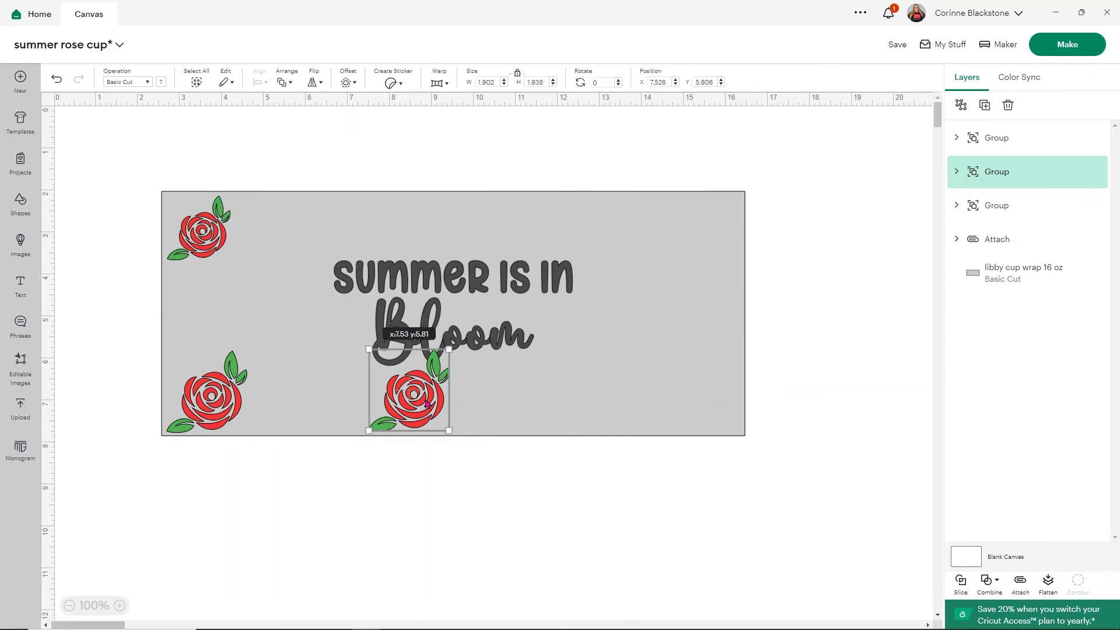
{"action": "key", "text": "Delete"}
{"action": "left_click", "coordinate": [237, 388]}
{"action": "key", "text": "Delete"}
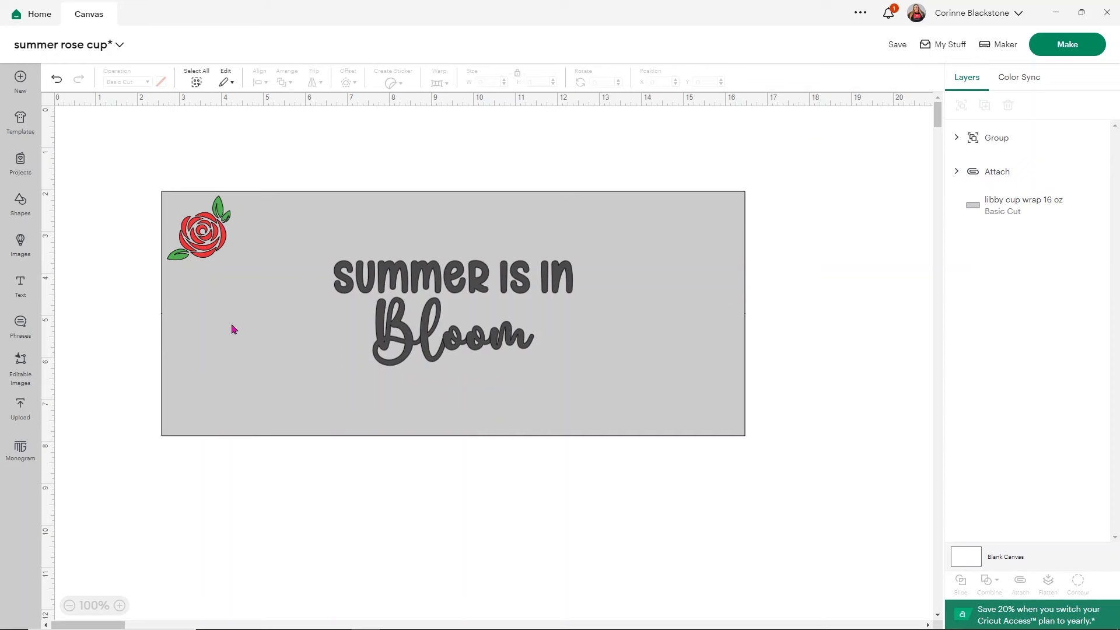
Step: Duplicate the small corner rose three times, placing the copies left of "Bloom", above "Summer" and below "Bloom"
{"action": "left_click", "coordinate": [192, 236]}
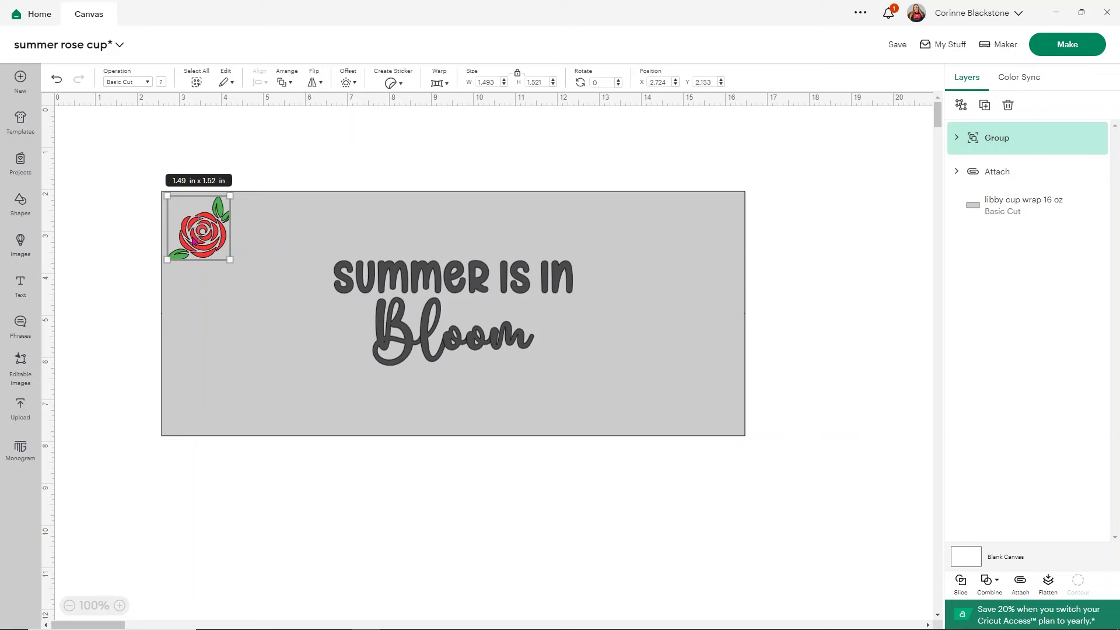
{"action": "key", "text": "ctrl+d"}
{"action": "left_click_drag", "start_coordinate": [138, 196], "coordinate": [345, 344]}
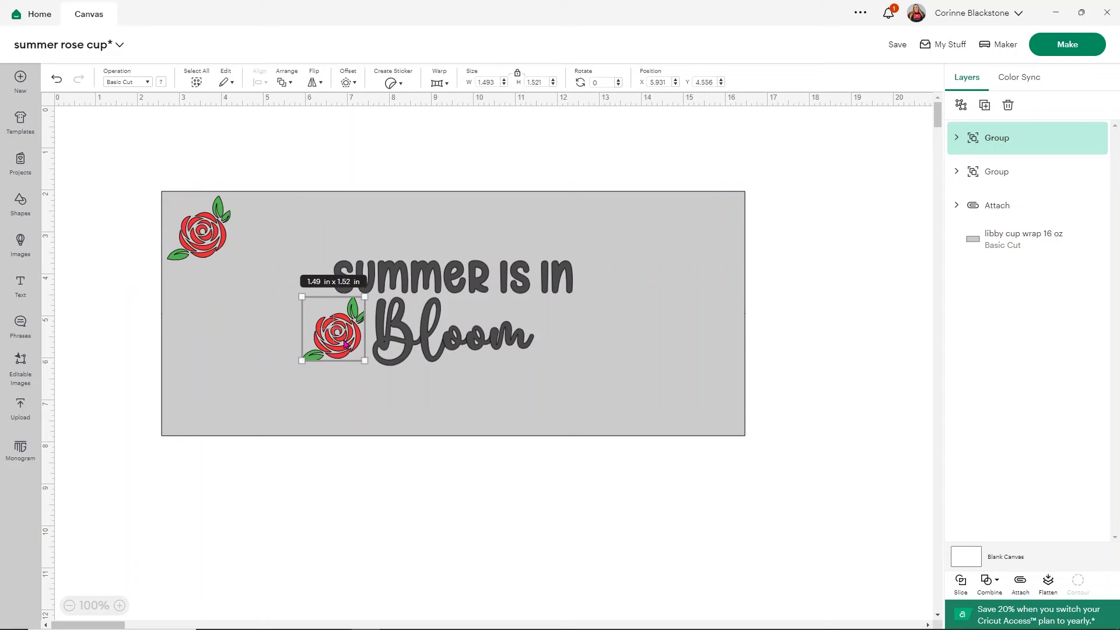
{"action": "key", "text": "ctrl+d"}
{"action": "left_click_drag", "start_coordinate": [153, 204], "coordinate": [437, 230]}
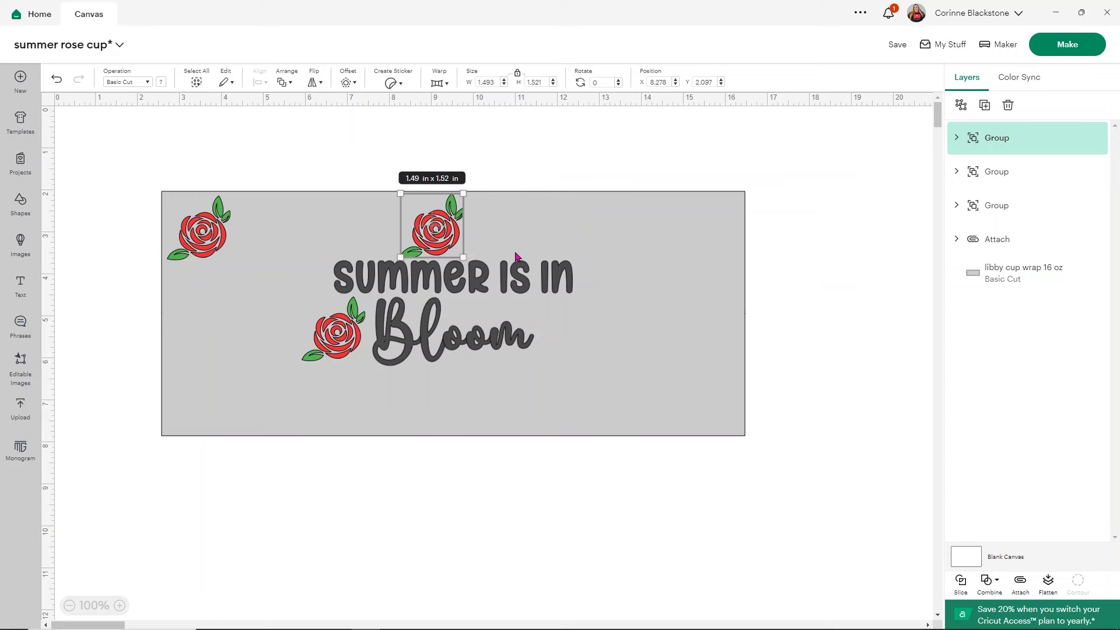
{"action": "key", "text": "ctrl+v"}
{"action": "left_click_drag", "start_coordinate": [169, 238], "coordinate": [440, 407]}
Step: Add three more rose copies: right of "Bloom", in the wrap's lower-left area, and above and right of the word "in"
{"action": "key", "text": "ctrl+v"}
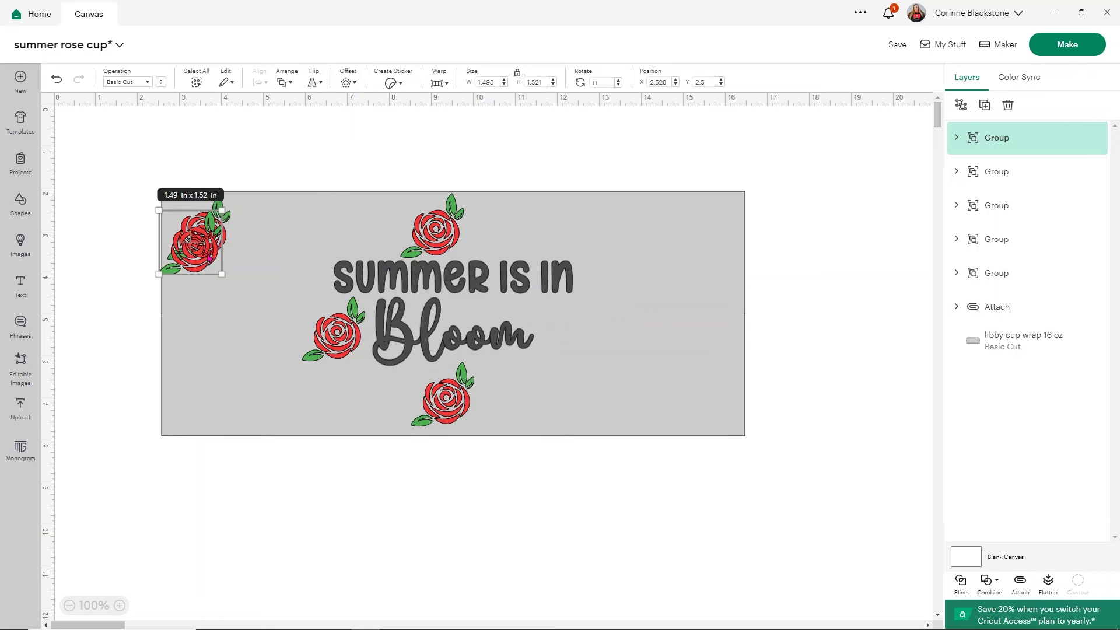
{"action": "left_click_drag", "start_coordinate": [208, 257], "coordinate": [576, 330]}
{"action": "key", "text": "ctrl+v"}
{"action": "left_click_drag", "start_coordinate": [209, 285], "coordinate": [263, 415]}
{"action": "key", "text": "ctrl+v"}
{"action": "left_click_drag", "start_coordinate": [225, 293], "coordinate": [600, 236]}
Step: Fill the wrap's right side with four more rose copies, two along its right edge, and lower the middle one slightly
{"action": "key", "text": "ctrl+v"}
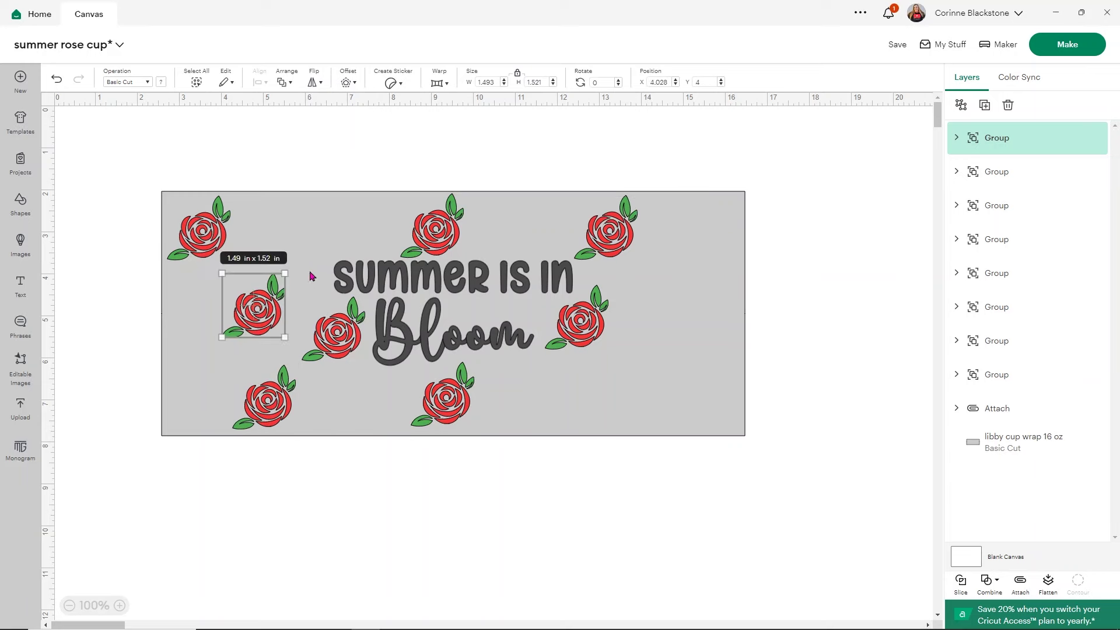
{"action": "left_click_drag", "start_coordinate": [254, 312], "coordinate": [646, 402]}
{"action": "key", "text": "ctrl+v"}
{"action": "left_click_drag", "start_coordinate": [276, 317], "coordinate": [681, 273]}
{"action": "key", "text": "ctrl+v"}
{"action": "left_click_drag", "start_coordinate": [313, 350], "coordinate": [746, 399]}
{"action": "key", "text": "ctrl+v"}
{"action": "left_click_drag", "start_coordinate": [337, 376], "coordinate": [769, 233]}
{"action": "left_click_drag", "start_coordinate": [687, 291], "coordinate": [682, 313]}
Step: Move the upper-left rose inward and place a copy below it near the wrap's left edge at mid-height
{"action": "left_click_drag", "start_coordinate": [202, 232], "coordinate": [277, 234]}
{"action": "key", "text": "ctrl+d"}
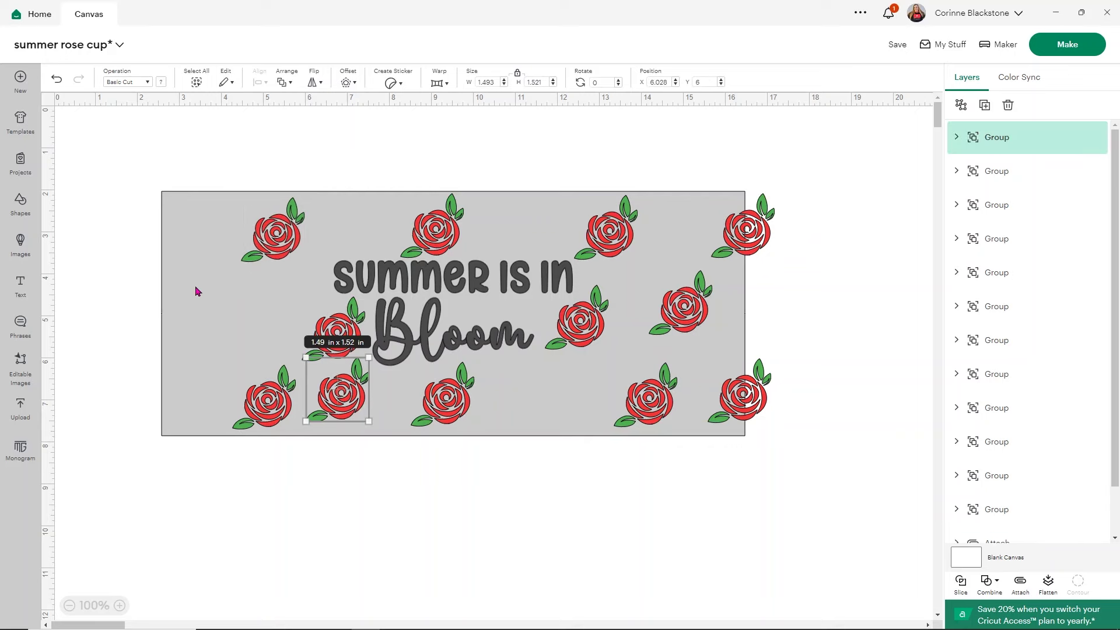
{"action": "left_click_drag", "start_coordinate": [342, 401], "coordinate": [220, 342]}
Step: Shift the roses left of "Bloom", at the upper left, at the lower left and above "Summer" slightly left to even the spacing
{"action": "left_click_drag", "start_coordinate": [322, 347], "coordinate": [313, 346]}
{"action": "left_click_drag", "start_coordinate": [274, 234], "coordinate": [262, 231]}
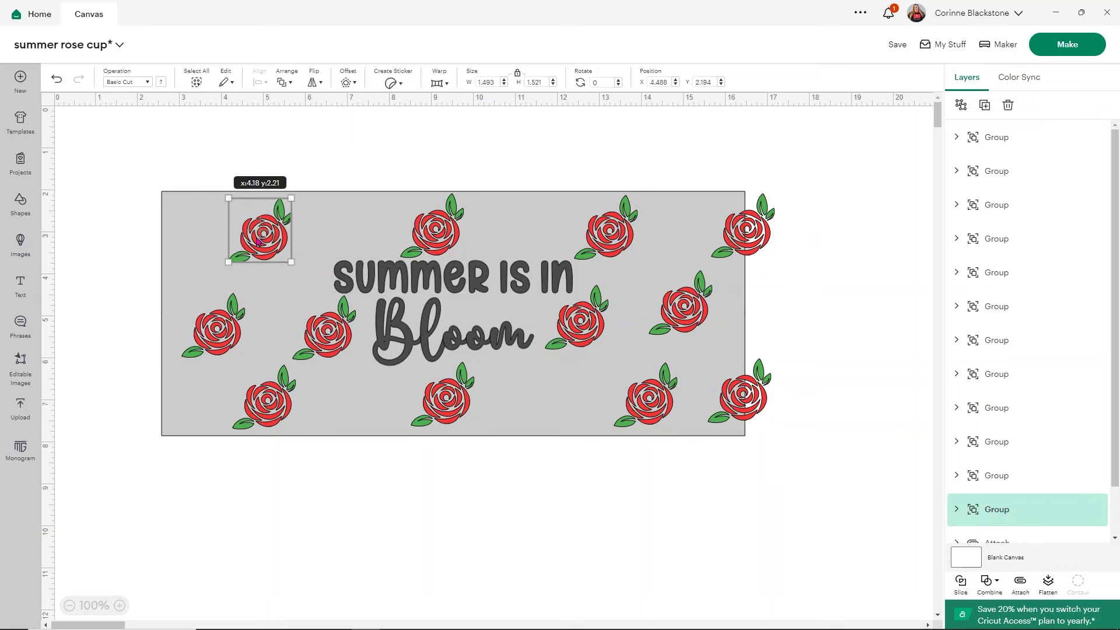
{"action": "left_click_drag", "start_coordinate": [261, 390], "coordinate": [256, 390]}
{"action": "left_click_drag", "start_coordinate": [424, 243], "coordinate": [413, 239]}
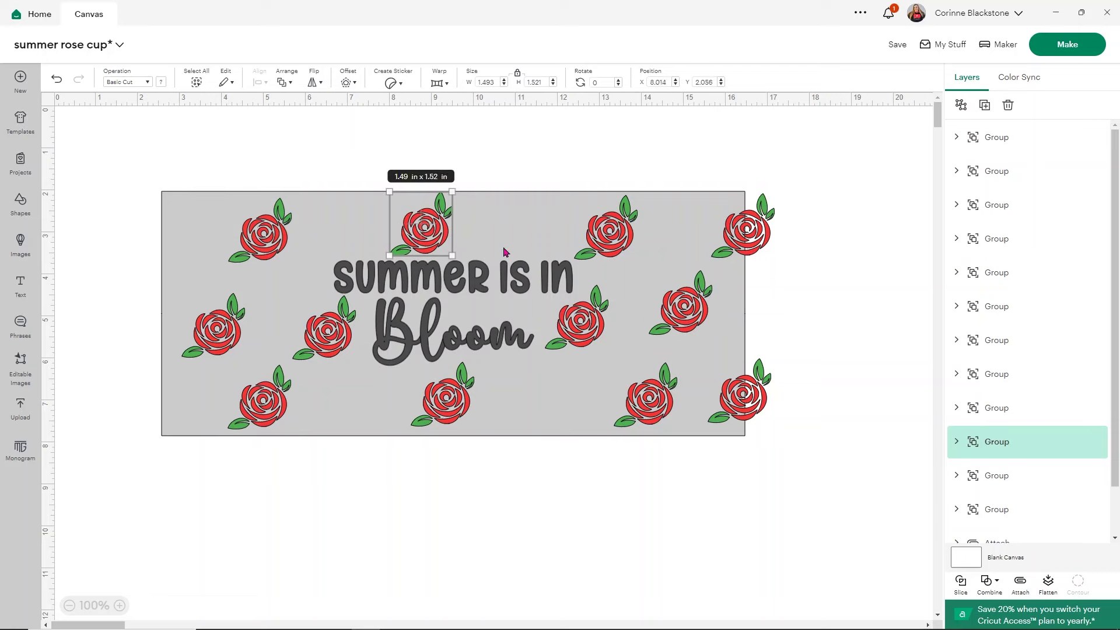
Step: Try an extra rose copy in the wrap's bottom row, below and right of "Bloom", and remove it
{"action": "key", "text": "ctrl+v"}
{"action": "left_click_drag", "start_coordinate": [360, 395], "coordinate": [557, 397]}
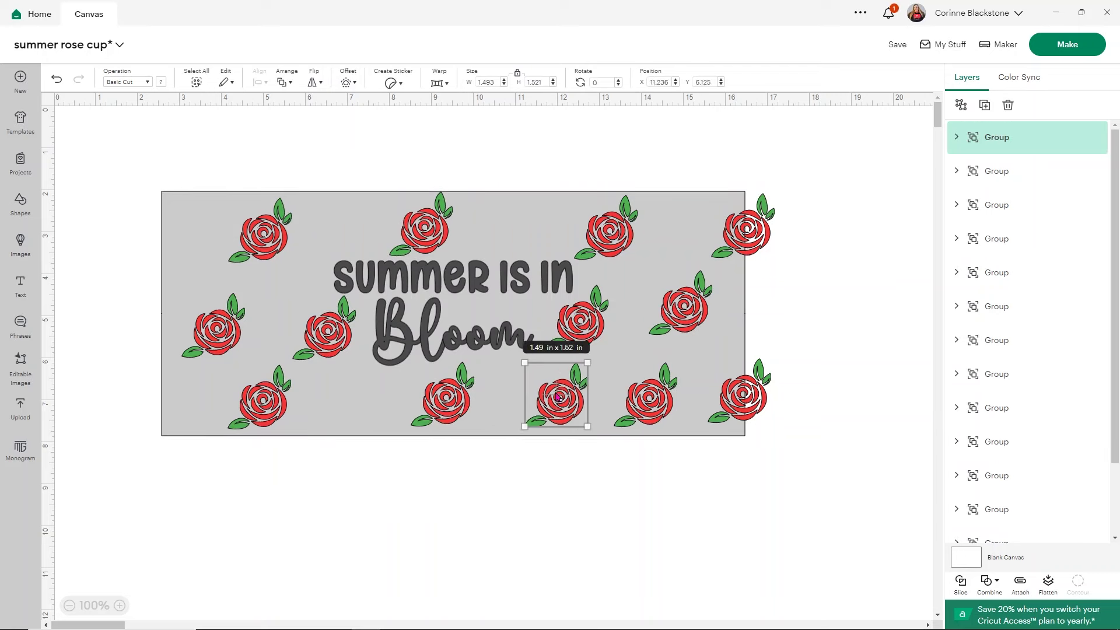
{"action": "key", "text": "Delete"}
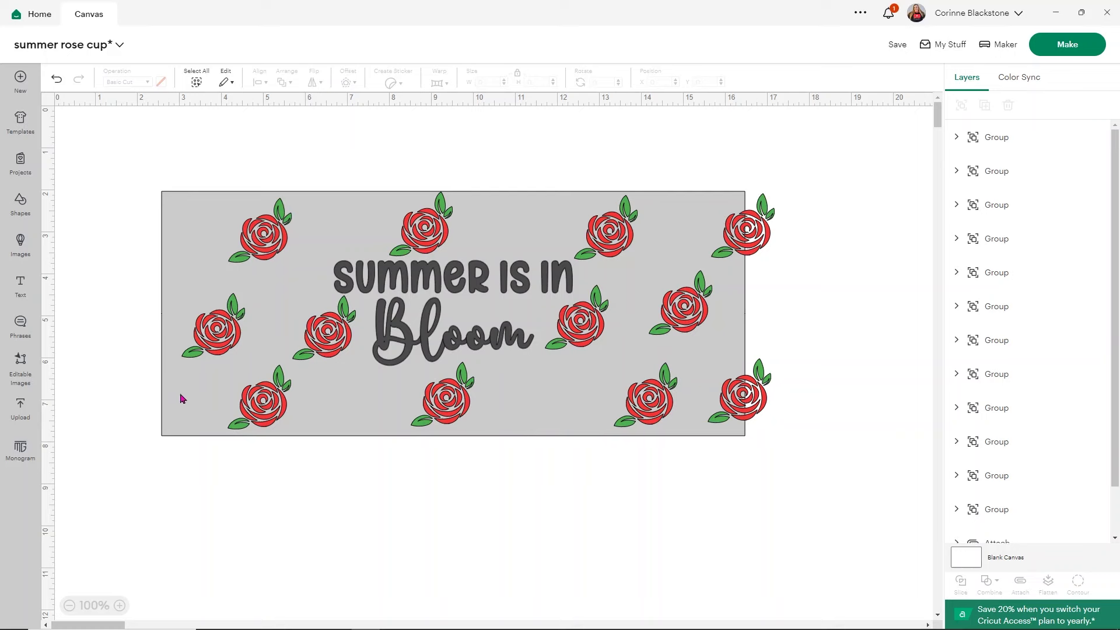
Step: Recolor the attached "Summer is in Bloom" text yellow
{"action": "left_click", "coordinate": [472, 284]}
{"action": "left_click", "coordinate": [162, 82]}
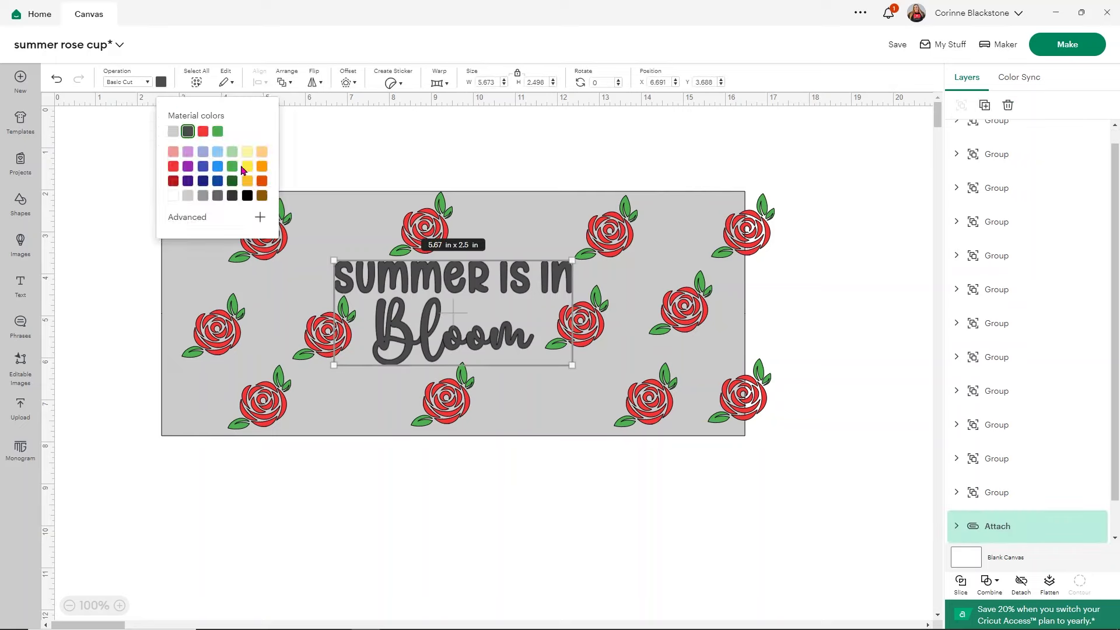
{"action": "left_click", "coordinate": [246, 168]}
{"action": "left_click", "coordinate": [776, 525]}
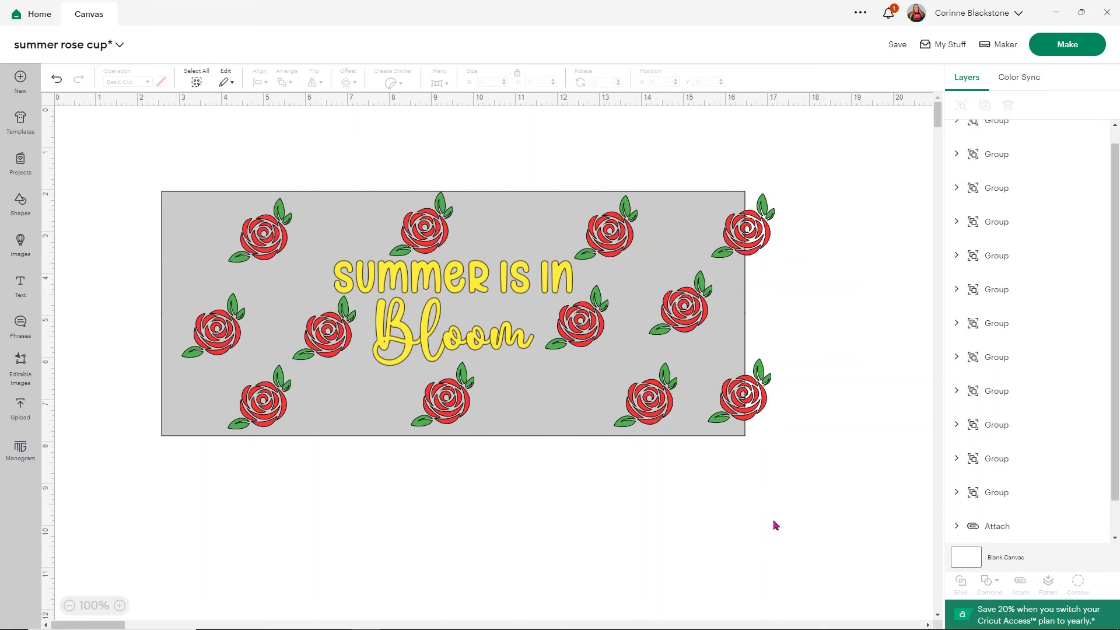
Step: Hide the 16 oz Libby cup wrap template layer and save the project
{"action": "scroll", "coordinate": [1028, 519], "scroll_direction": "down", "scroll_amount": 1}
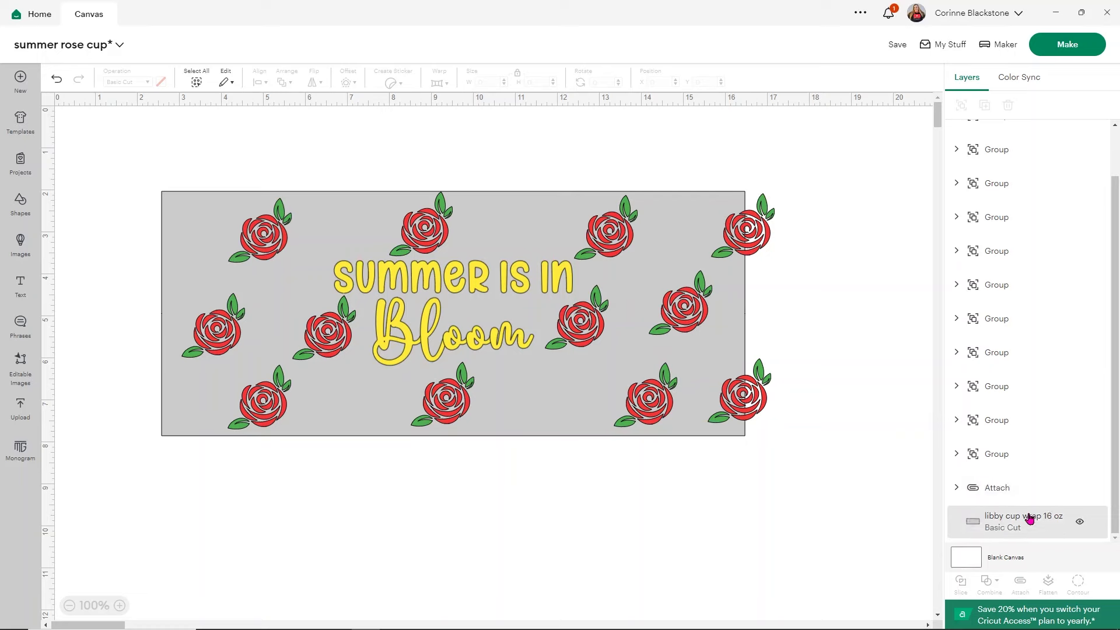
{"action": "left_click", "coordinate": [1080, 523]}
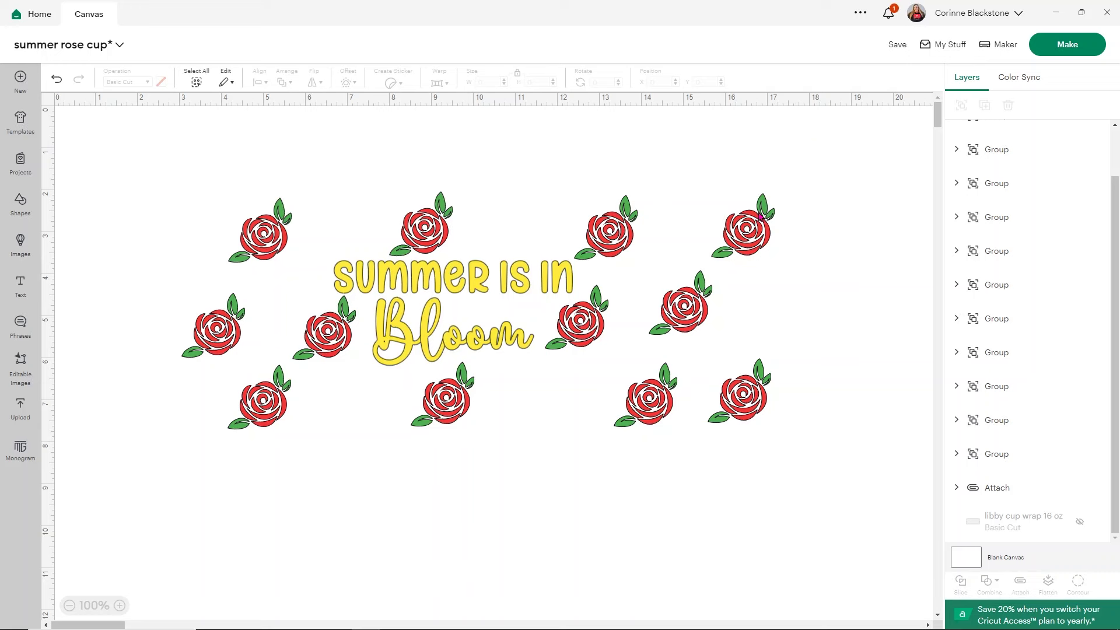
{"action": "left_click", "coordinate": [897, 45]}
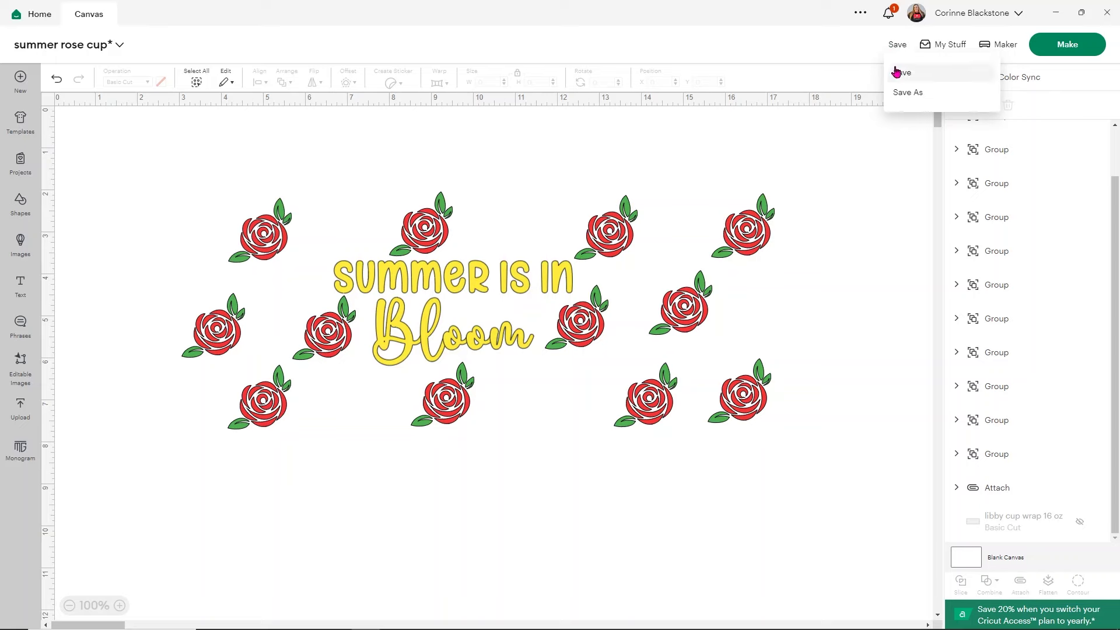
{"action": "left_click", "coordinate": [899, 75]}
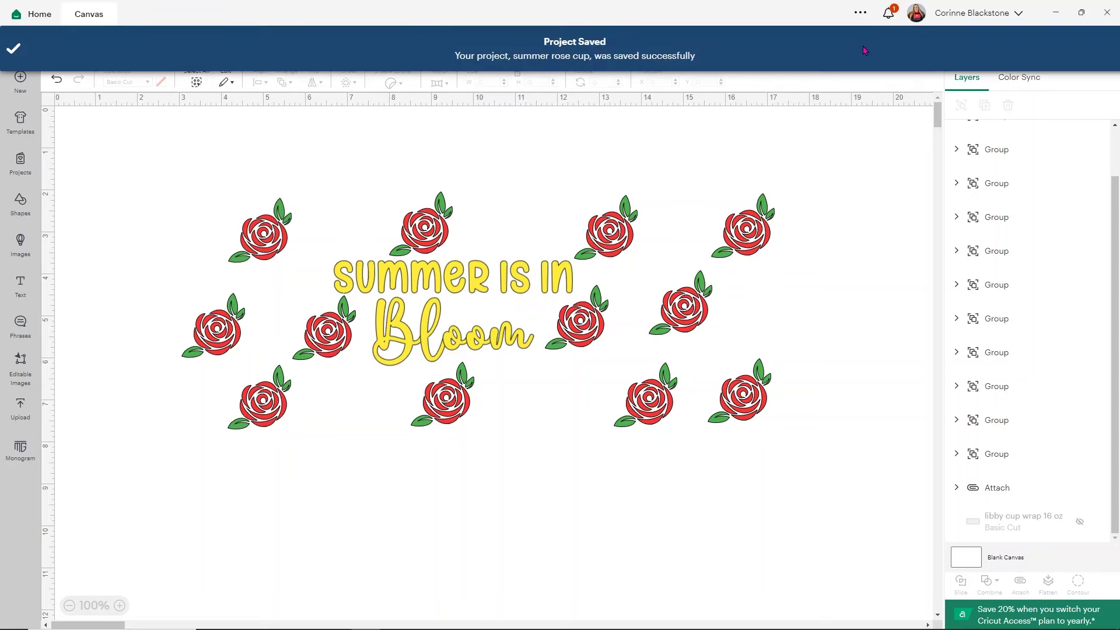
Step: Preview how the red rose and green leaf pieces are laid out on their cutting mats, and return to the canvas
{"action": "left_click", "coordinate": [1079, 53]}
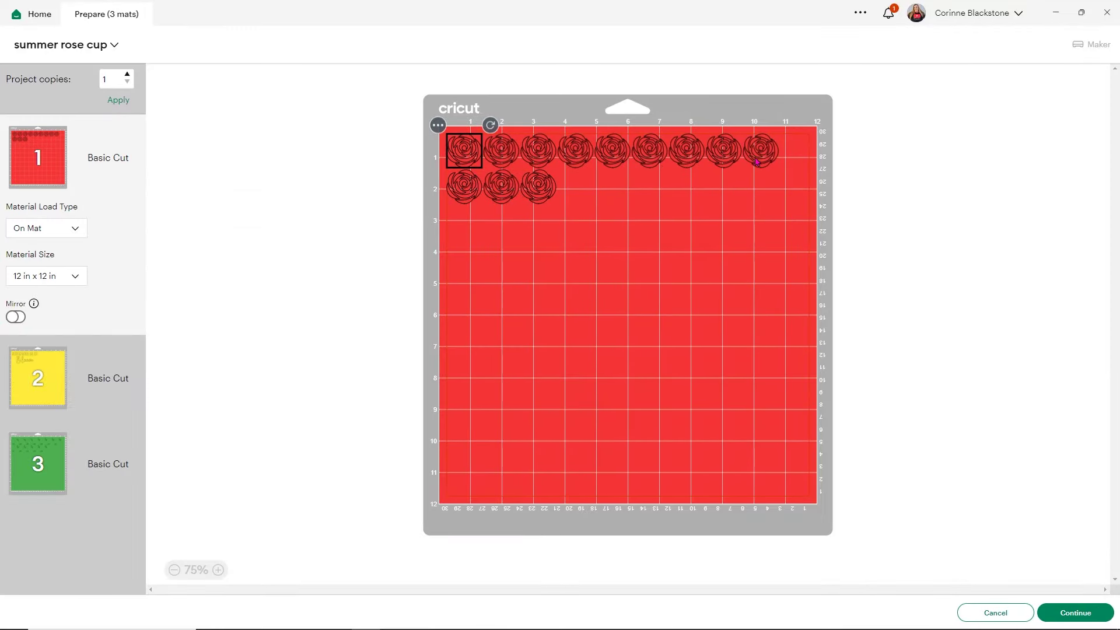
{"action": "left_click", "coordinate": [37, 472]}
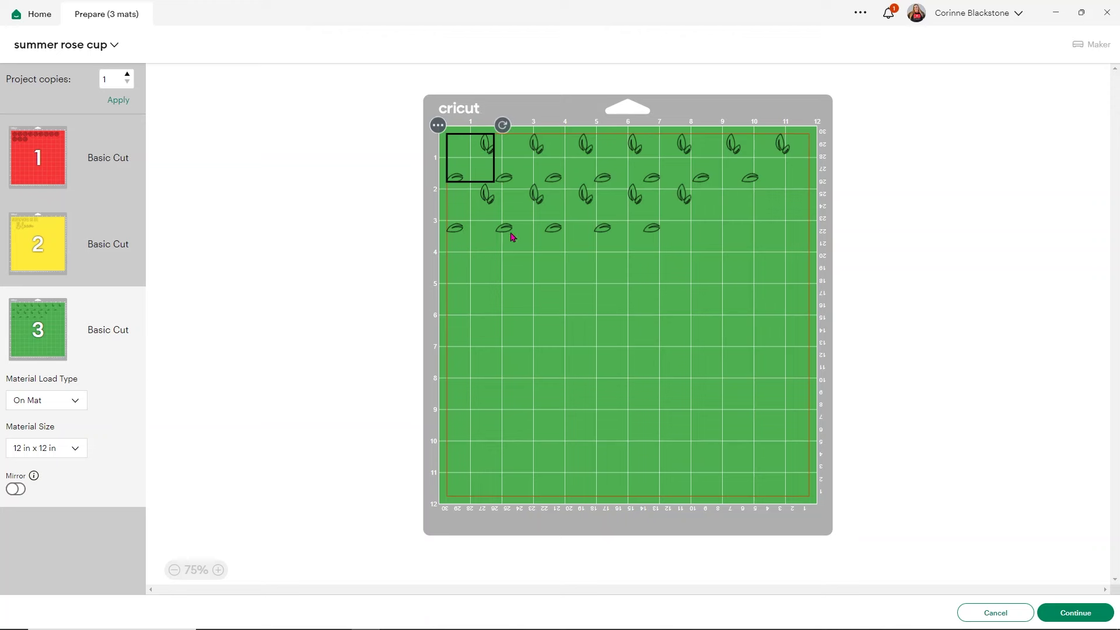
{"action": "left_click", "coordinate": [69, 162]}
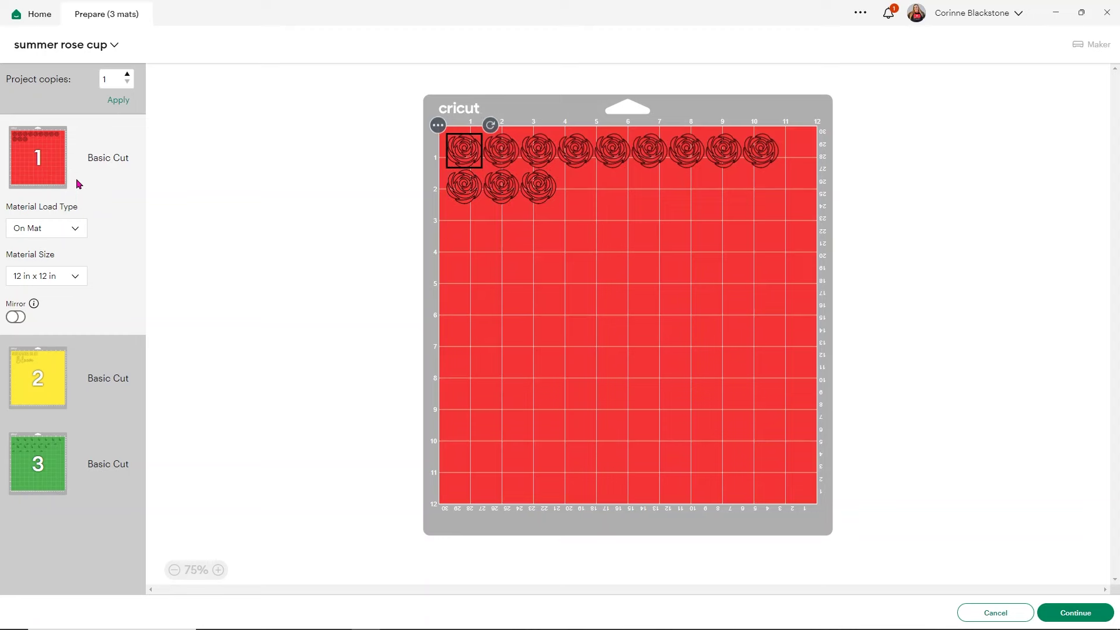
{"action": "left_click", "coordinate": [961, 613]}
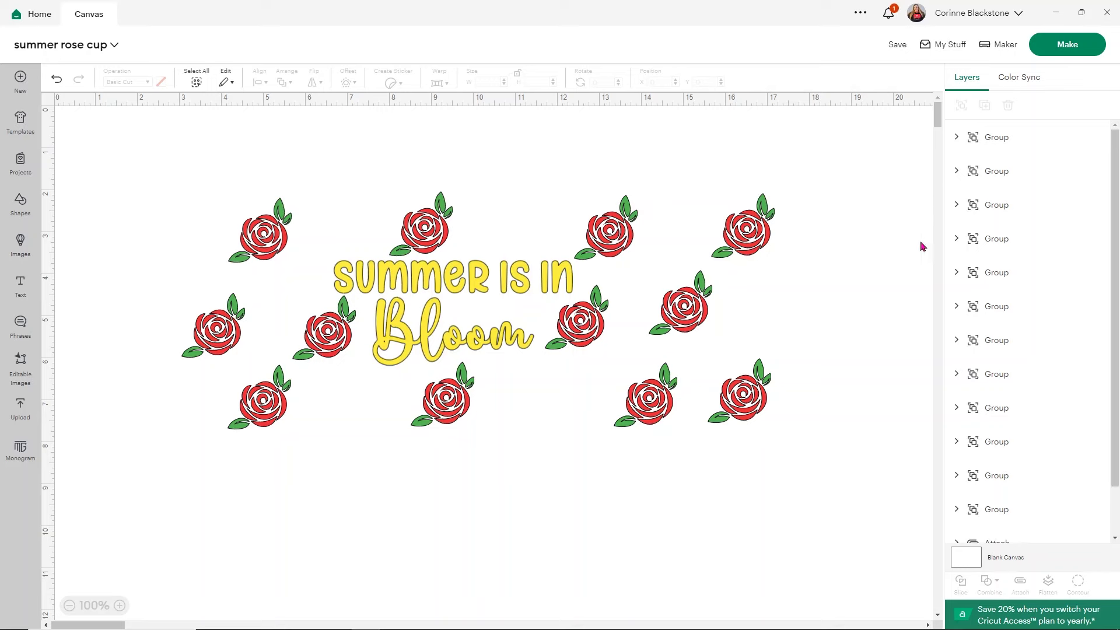
Step: Hide the attached text layer, and ungroup the middle-left and upper-right roses into separate petals and leaves
{"action": "left_click", "coordinate": [527, 286]}
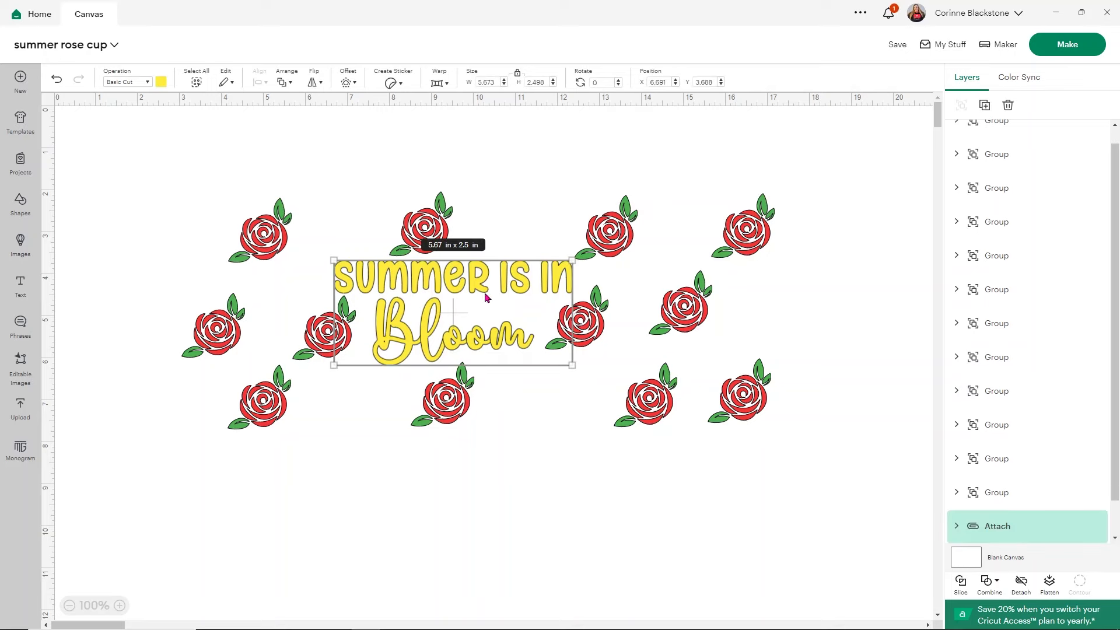
{"action": "left_click", "coordinate": [1078, 527]}
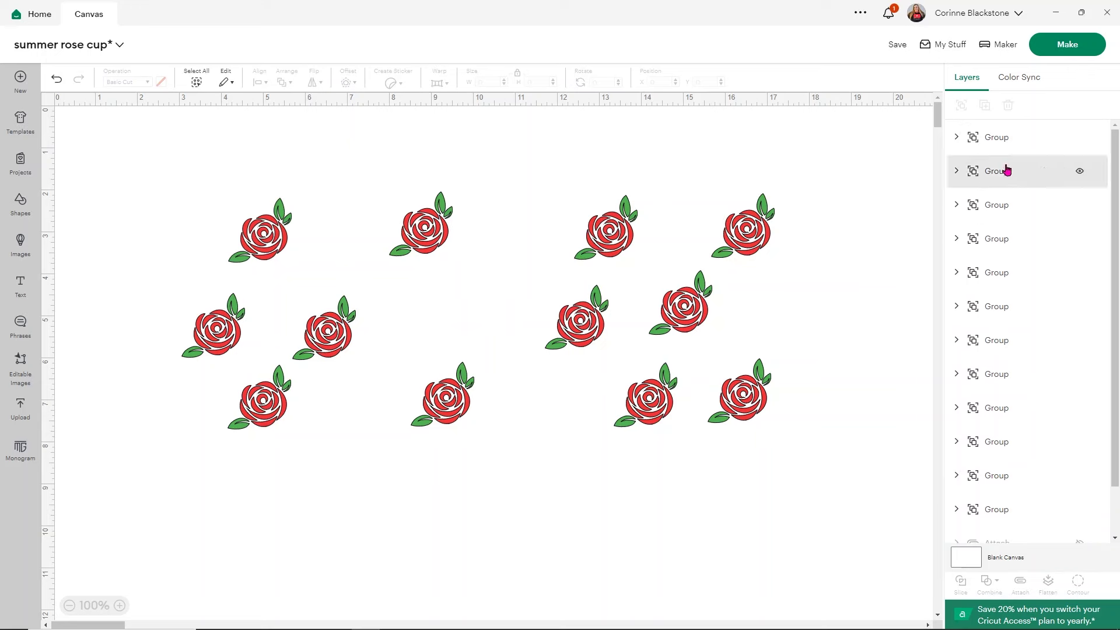
{"action": "left_click", "coordinate": [997, 139]}
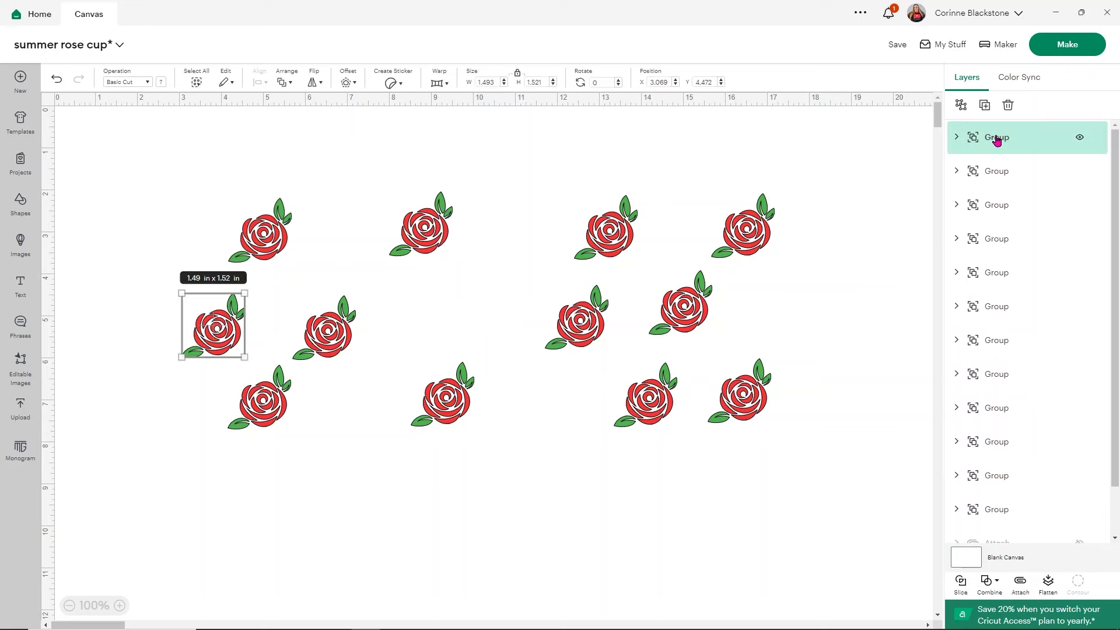
{"action": "scroll", "coordinate": [960, 501], "scroll_direction": "down", "scroll_amount": 2}
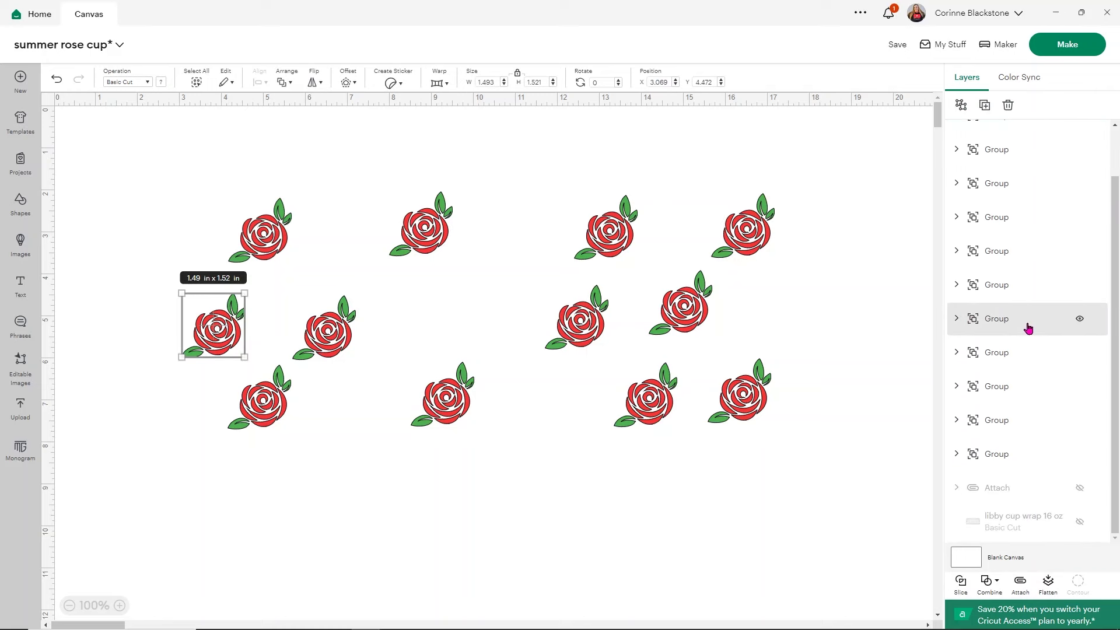
{"action": "scroll", "coordinate": [1028, 328], "scroll_direction": "up", "scroll_amount": 2}
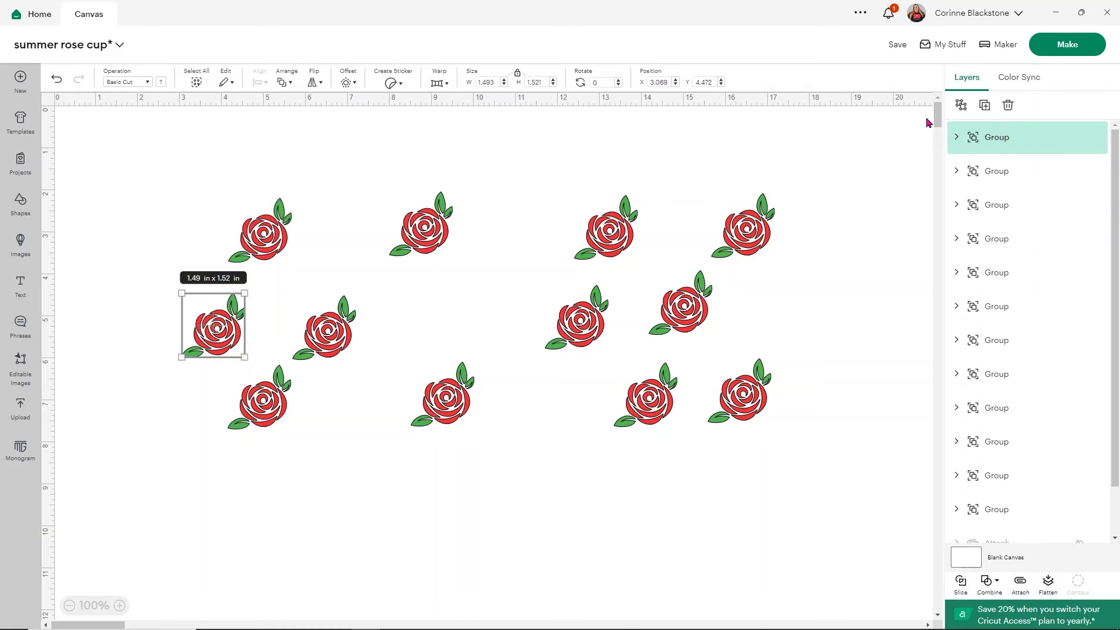
{"action": "left_click", "coordinate": [958, 105]}
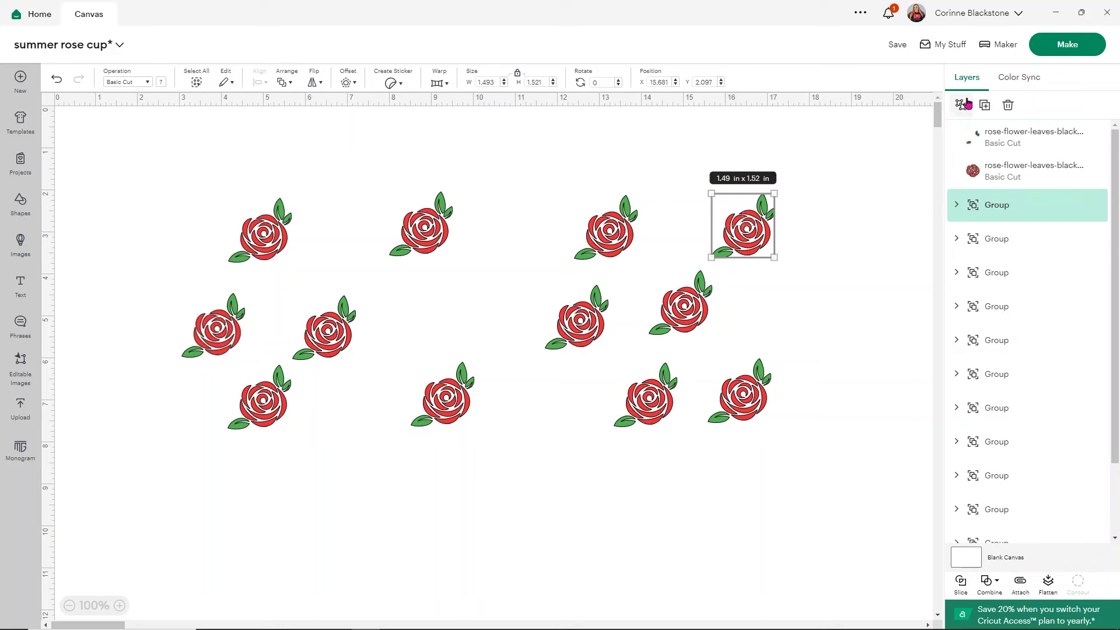
{"action": "left_click", "coordinate": [961, 106]}
Step: Ungroup the lower-right corner rose, the far middle-right rose and the bottom-row rose beside the corner one
{"action": "left_click", "coordinate": [995, 270]}
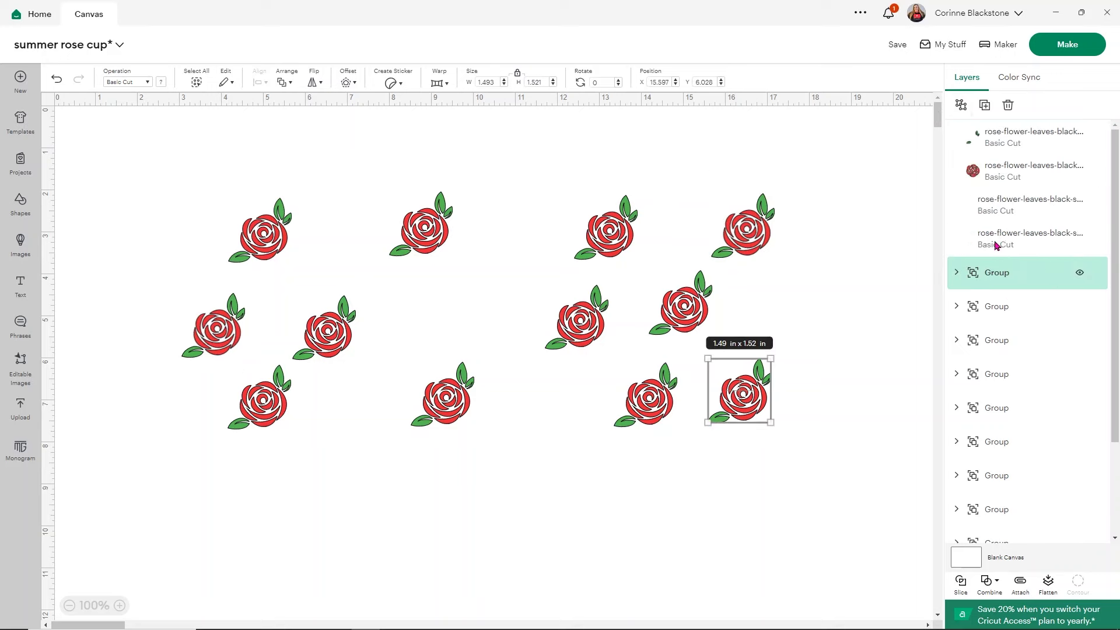
{"action": "left_click", "coordinate": [959, 105]}
{"action": "left_click", "coordinate": [995, 341]}
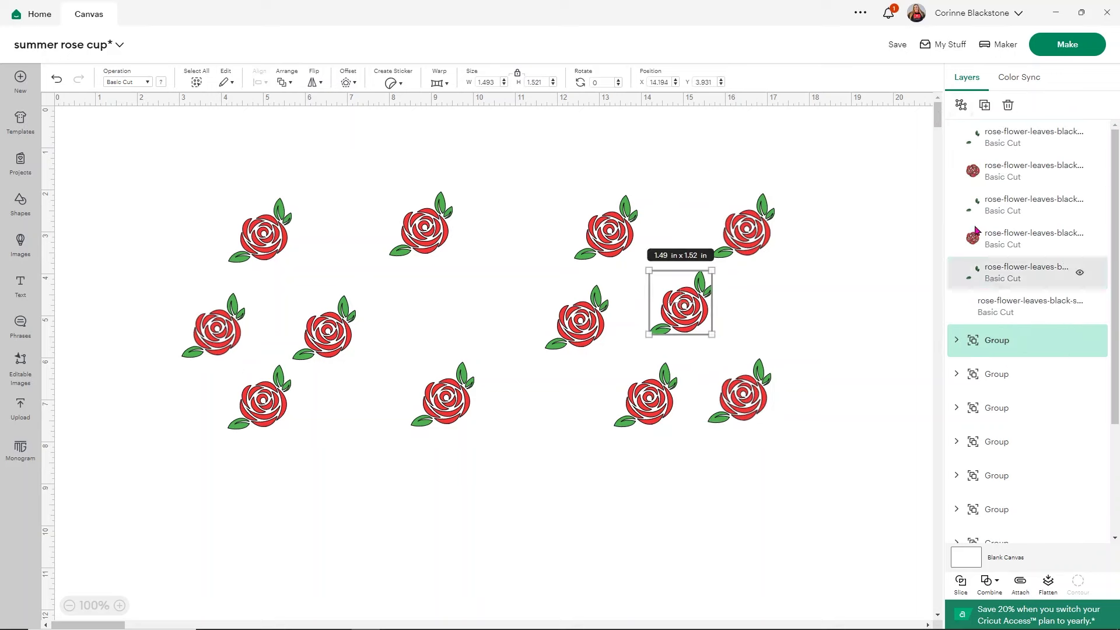
{"action": "left_click", "coordinate": [961, 105]}
{"action": "left_click", "coordinate": [986, 412]}
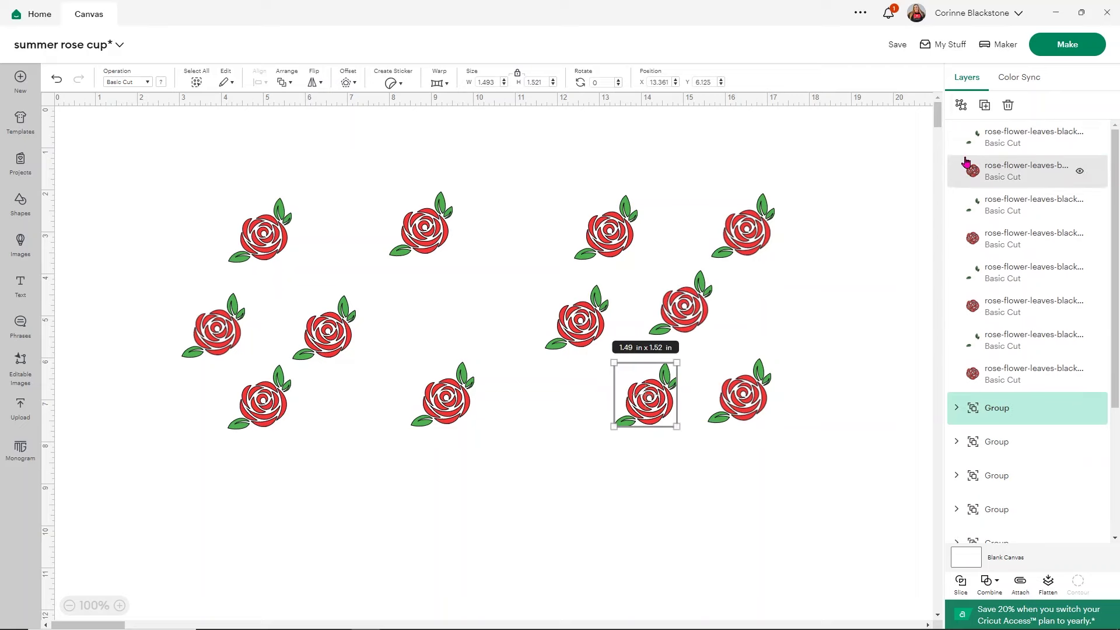
{"action": "left_click", "coordinate": [959, 105]}
Step: Ungroup the top-row rose second from the right and the lower-left rose into separate petals and leaves
{"action": "left_click", "coordinate": [994, 482]}
{"action": "scroll", "coordinate": [998, 443], "scroll_direction": "down", "scroll_amount": 3}
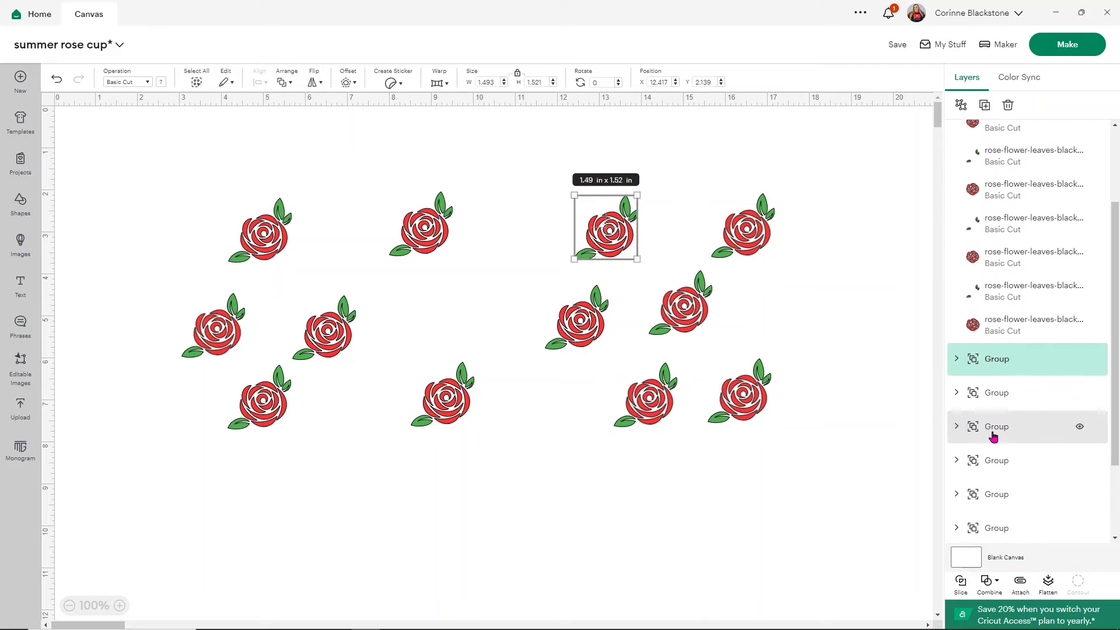
{"action": "left_click", "coordinate": [962, 102]}
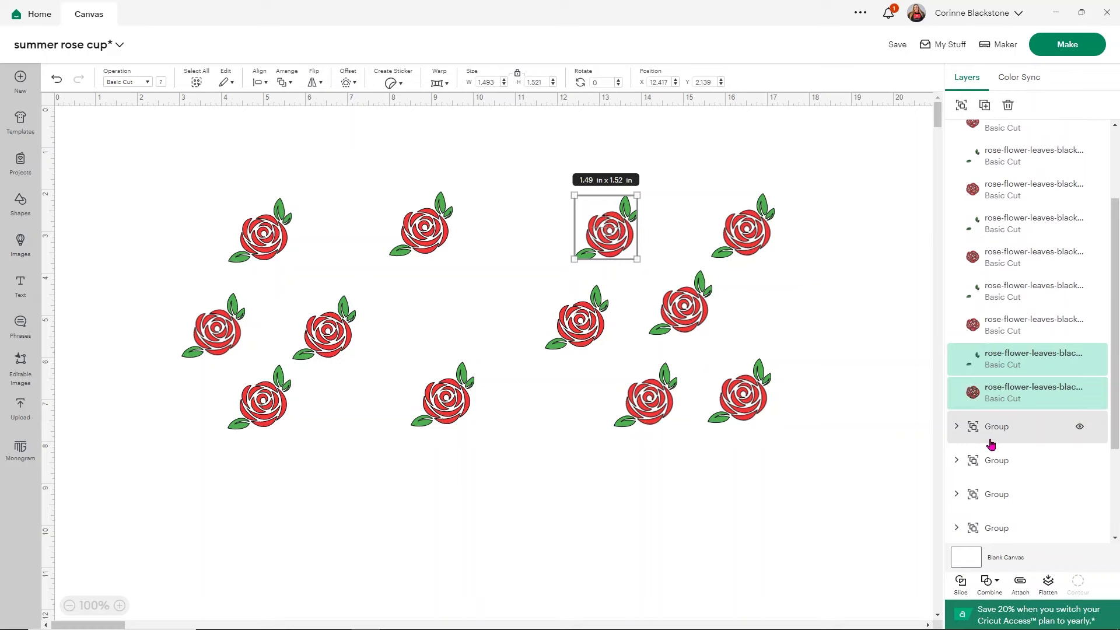
{"action": "left_click", "coordinate": [965, 435]}
{"action": "left_click", "coordinate": [961, 105]}
{"action": "scroll", "coordinate": [968, 434], "scroll_direction": "down", "scroll_amount": 1}
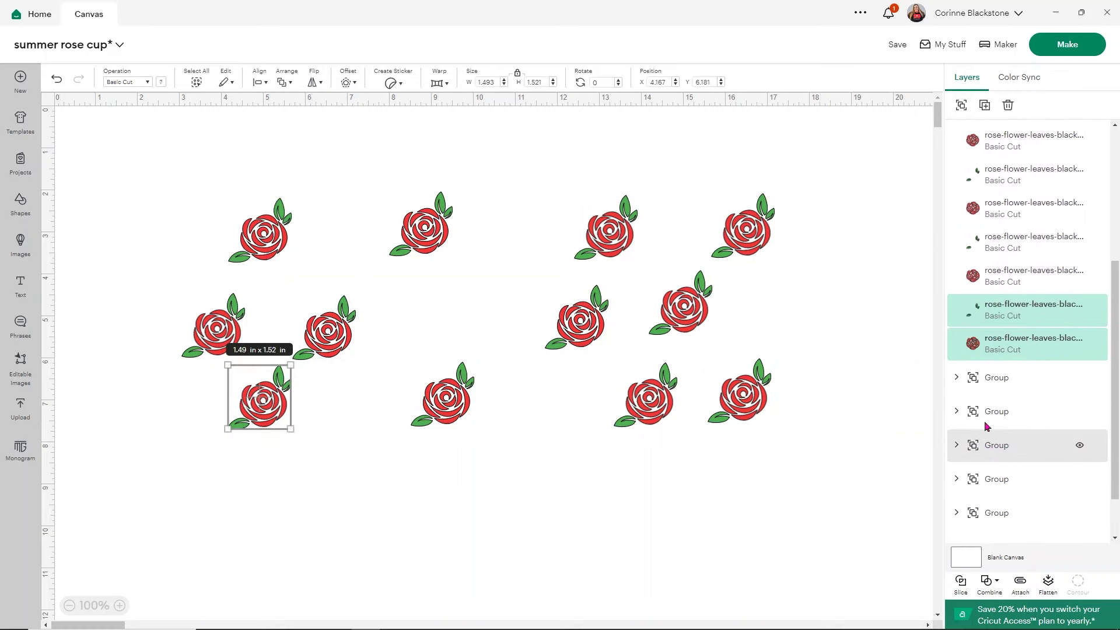
Step: Ungroup the middle-row rose third from the left and the second roses of the bottom and top rows into separate petals and leaves
{"action": "left_click", "coordinate": [987, 388]}
{"action": "left_click", "coordinate": [961, 105]}
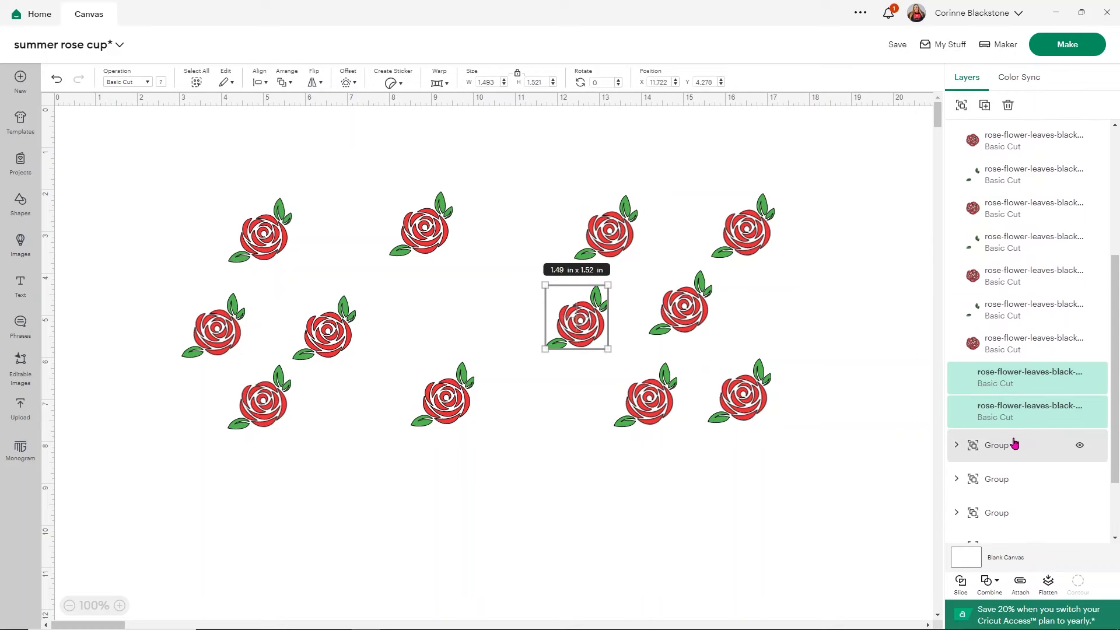
{"action": "left_click", "coordinate": [1011, 446]}
{"action": "left_click", "coordinate": [961, 105]}
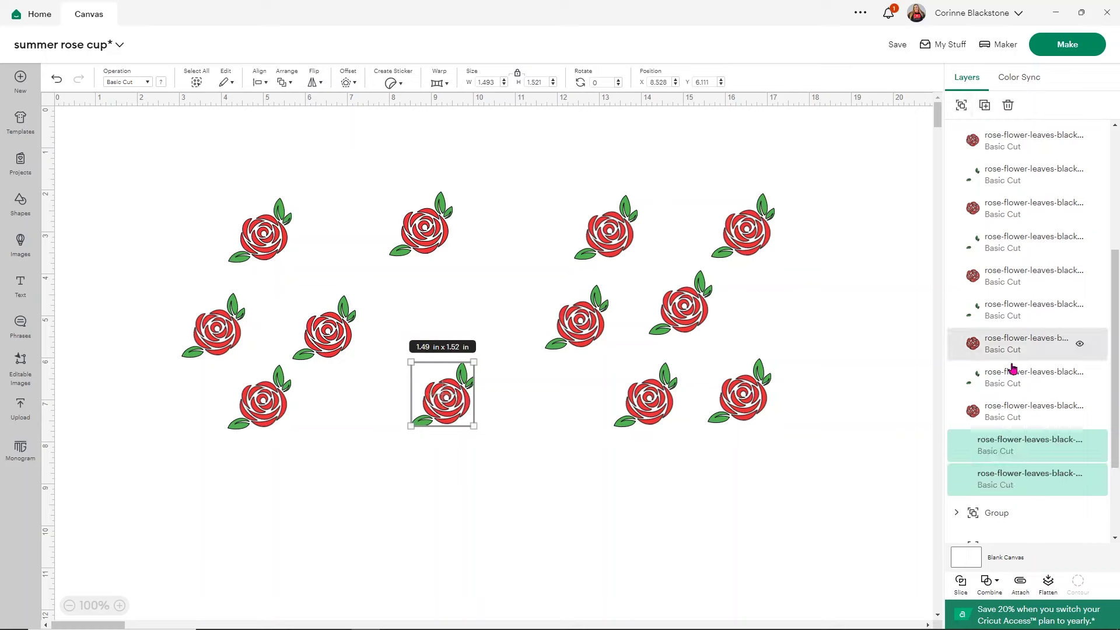
{"action": "scroll", "coordinate": [1000, 417], "scroll_direction": "down", "scroll_amount": 1}
{"action": "left_click", "coordinate": [991, 386]}
{"action": "left_click", "coordinate": [960, 105]}
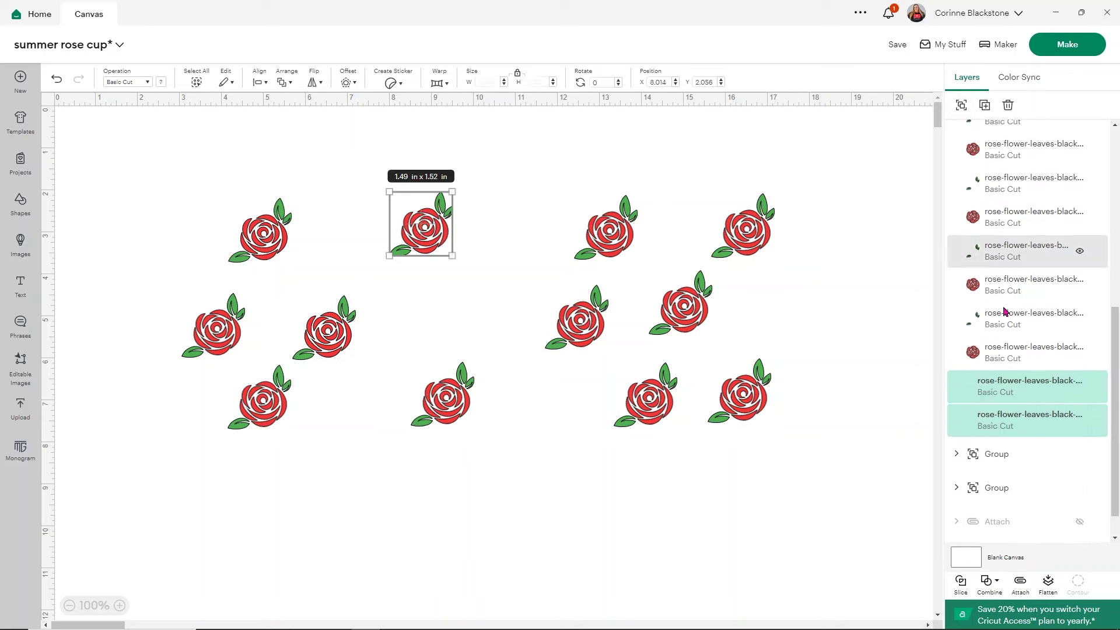
Step: Ungroup the middle-row rose second from the left and the top-left rose into separate petals and leaves
{"action": "scroll", "coordinate": [1015, 410], "scroll_direction": "down", "scroll_amount": 1}
{"action": "left_click", "coordinate": [1006, 419]}
{"action": "left_click", "coordinate": [960, 105]}
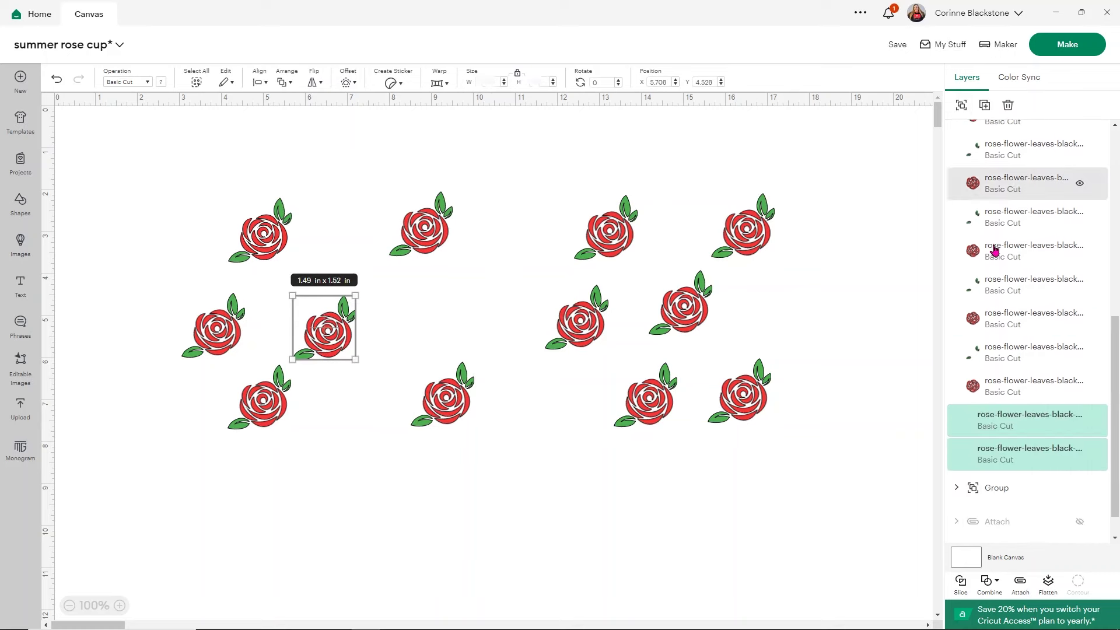
{"action": "scroll", "coordinate": [998, 404], "scroll_direction": "down", "scroll_amount": 1}
{"action": "left_click", "coordinate": [1000, 454]}
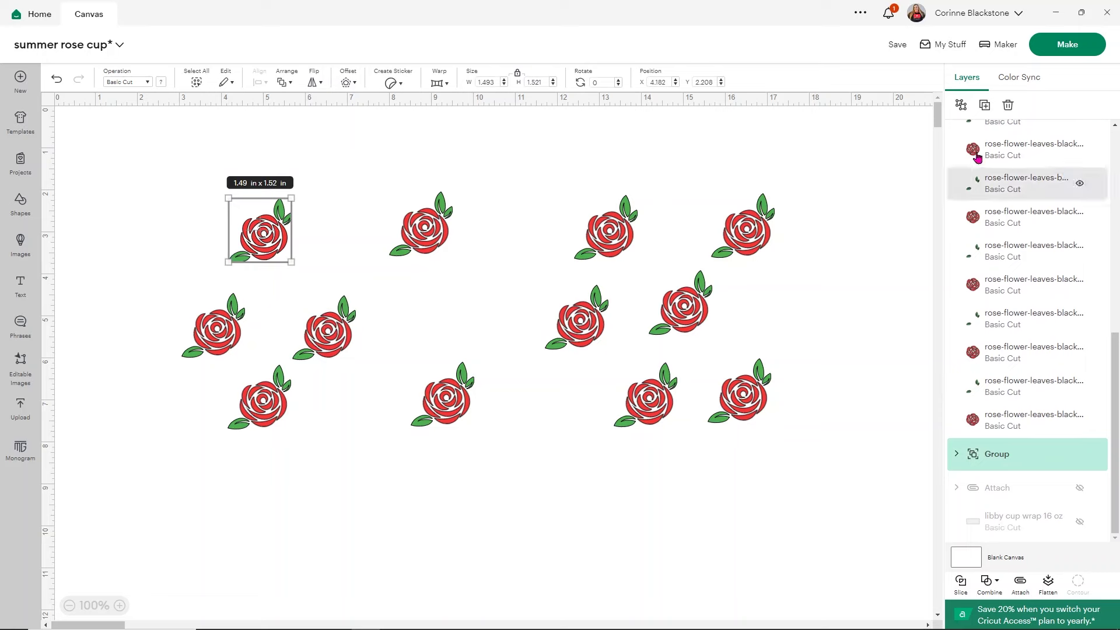
{"action": "left_click", "coordinate": [961, 105]}
{"action": "left_click", "coordinate": [898, 432]}
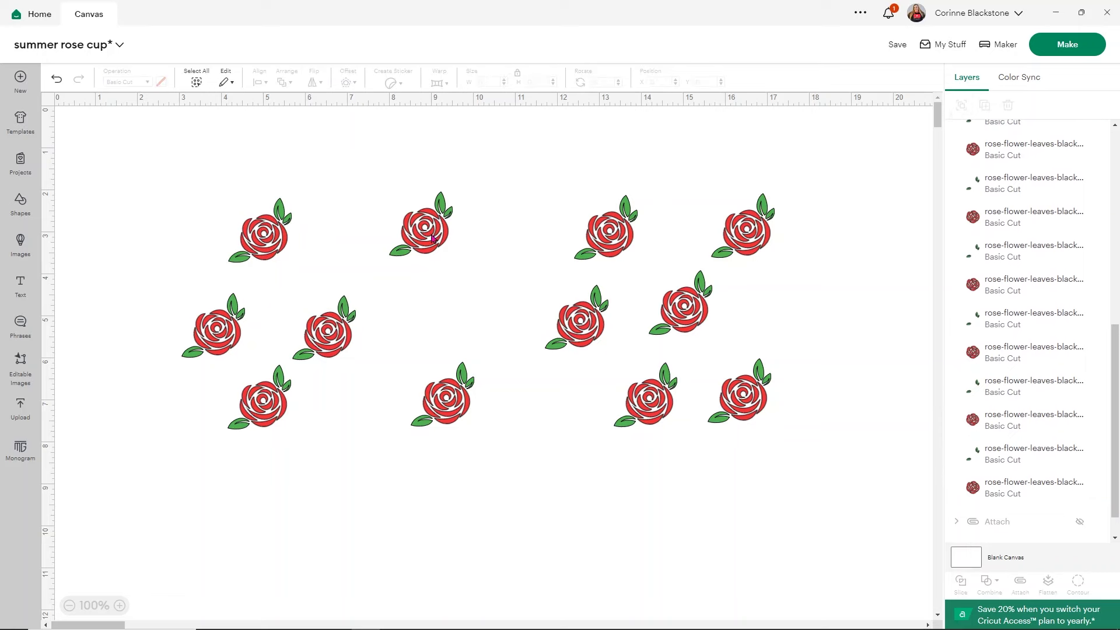
{"action": "left_click", "coordinate": [284, 248]}
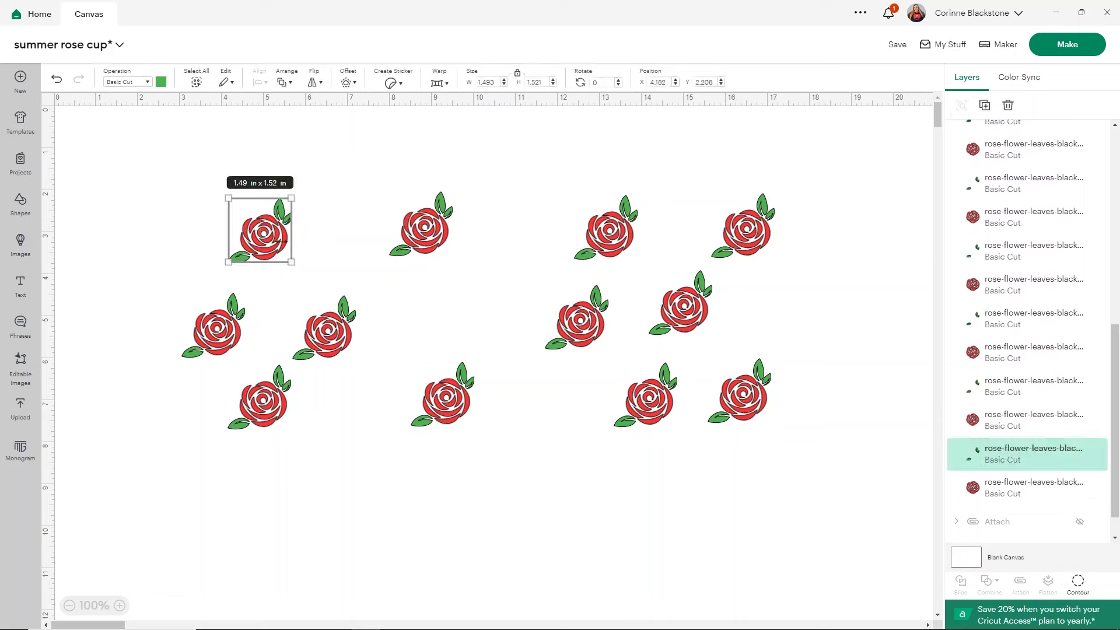
{"action": "left_click", "coordinate": [828, 432]}
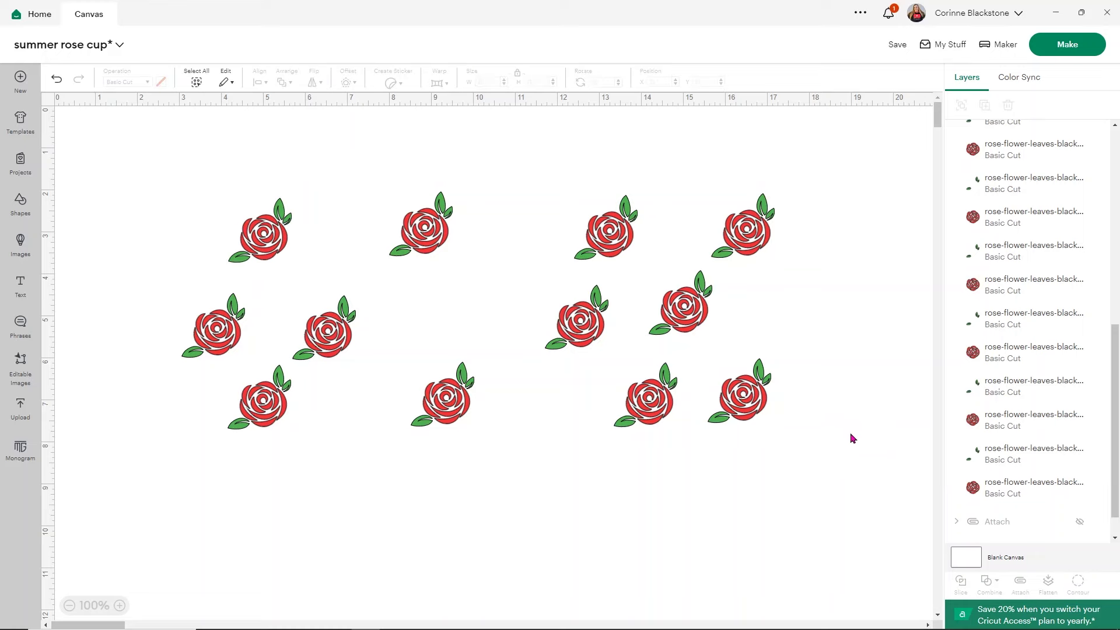
{"action": "scroll", "coordinate": [931, 380], "scroll_direction": "down", "scroll_amount": 3}
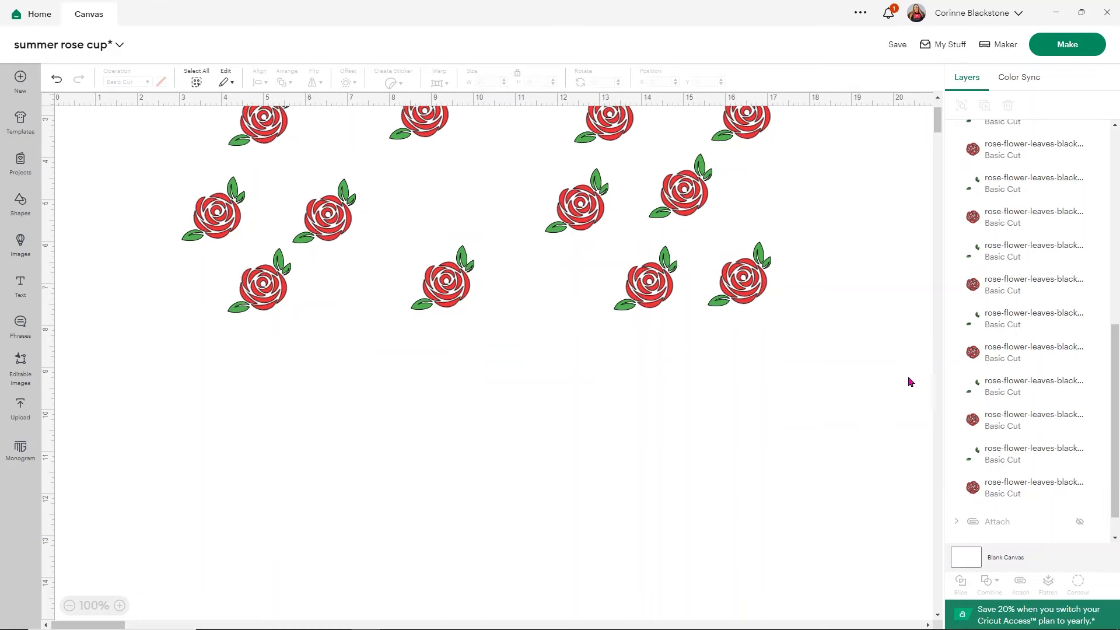
{"action": "scroll", "coordinate": [901, 374], "scroll_direction": "up", "scroll_amount": 3}
{"action": "left_click", "coordinate": [1012, 492]}
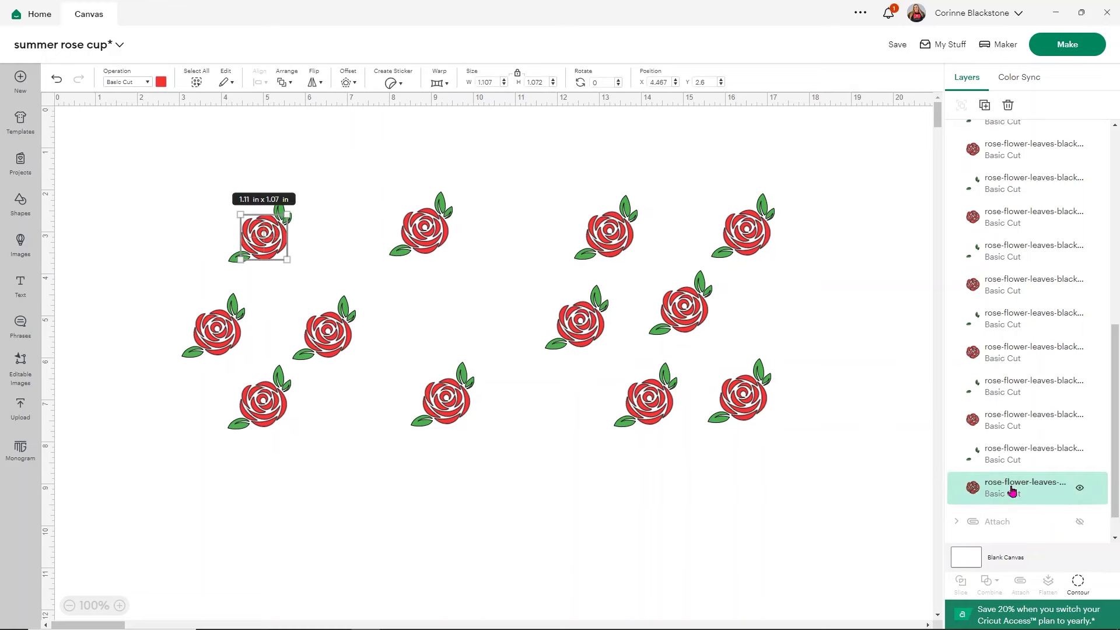
{"action": "left_click", "coordinate": [1015, 419], "text": "shift"}
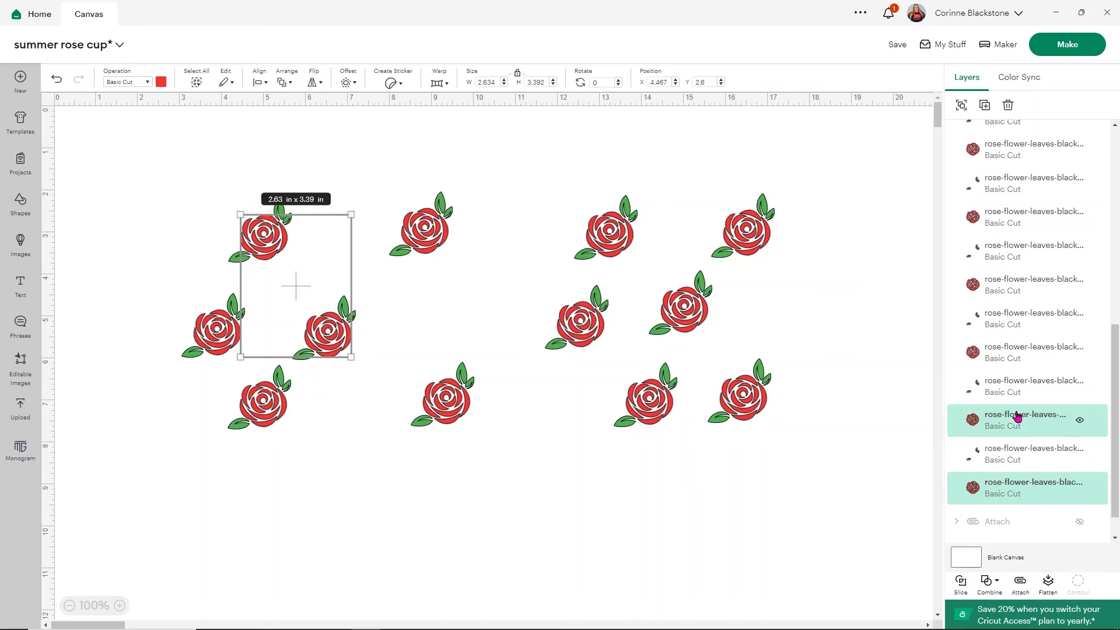
{"action": "left_click", "coordinate": [1015, 354], "text": "shift"}
{"action": "left_click", "coordinate": [1014, 292], "text": "shift"}
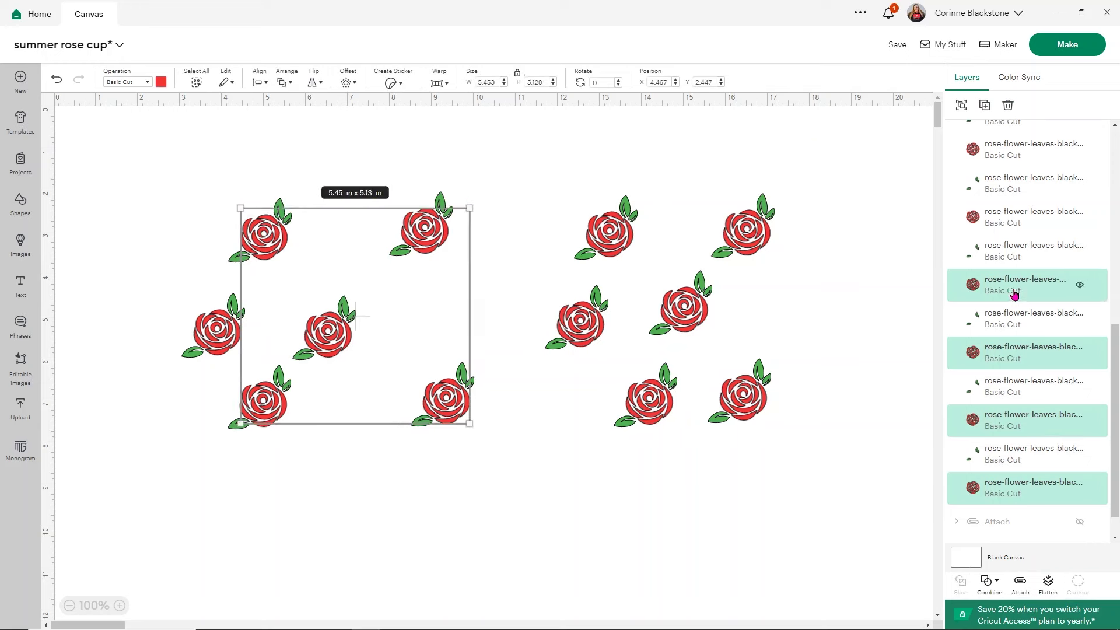
{"action": "left_click", "coordinate": [925, 402]}
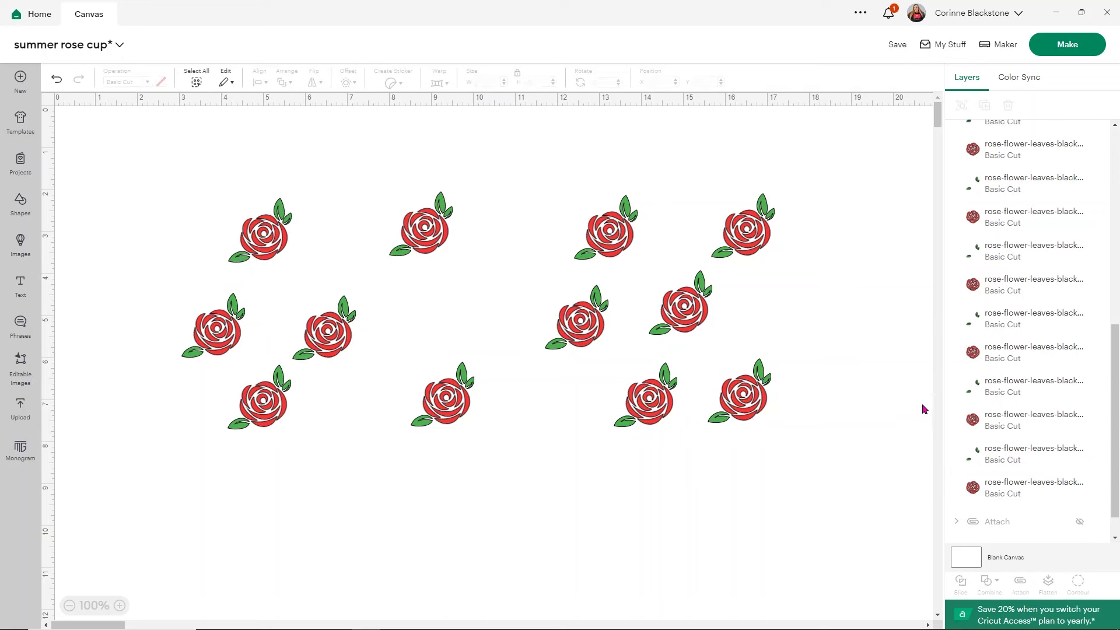
Step: Hide the five lowest leaf layers in the stack, leaving their rose petal layers visible
{"action": "left_click", "coordinate": [1080, 455]}
{"action": "left_click", "coordinate": [1080, 386]}
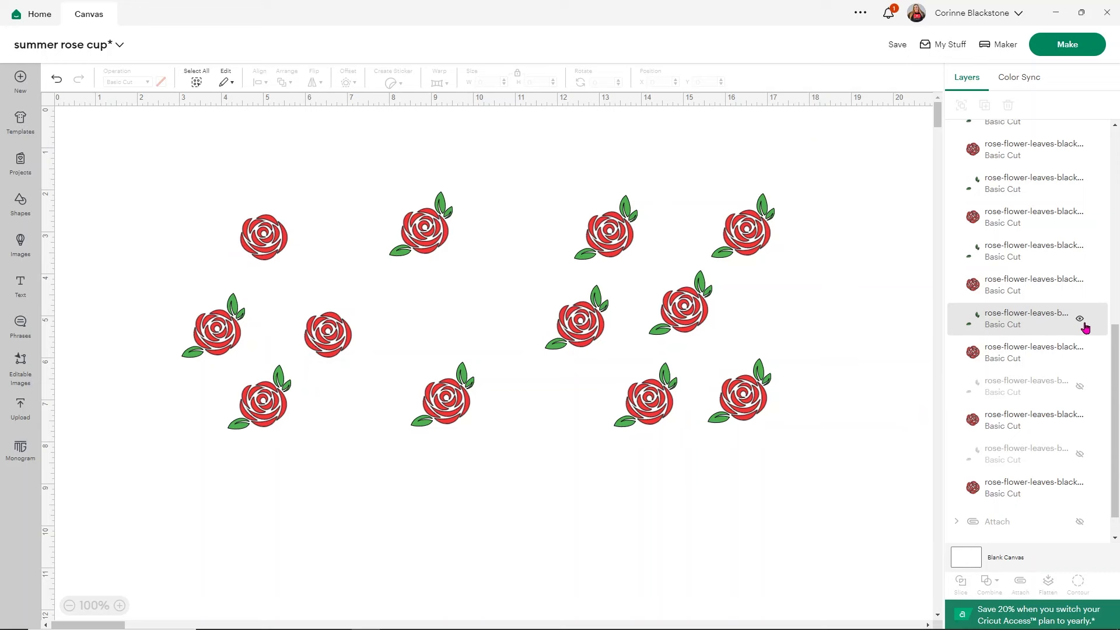
{"action": "left_click", "coordinate": [1080, 320]}
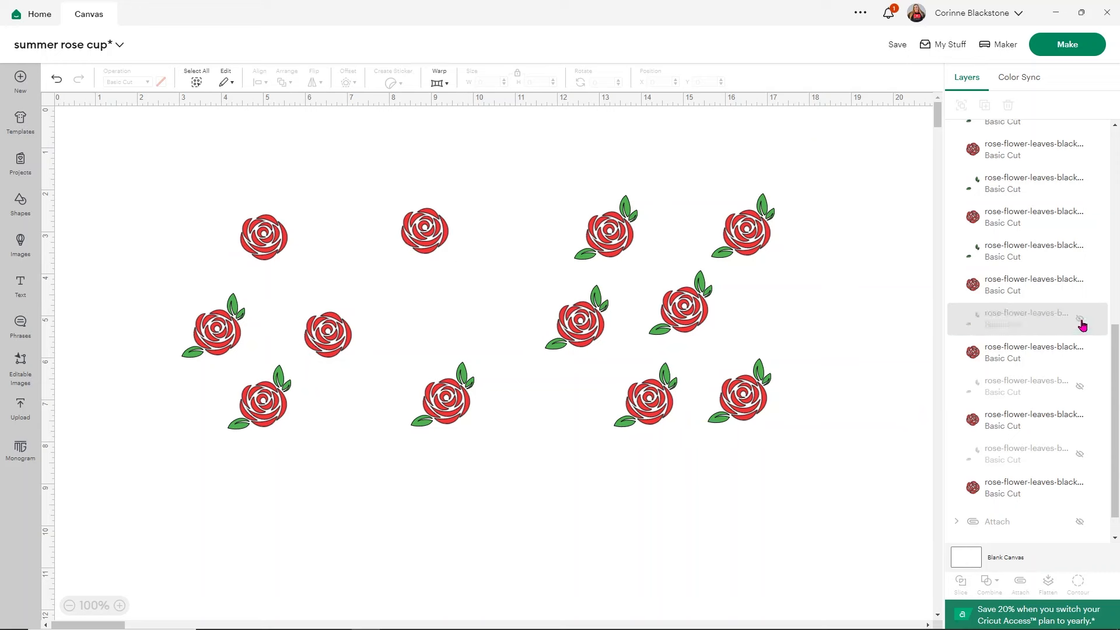
{"action": "left_click", "coordinate": [1079, 253]}
{"action": "left_click", "coordinate": [1079, 180]}
{"action": "scroll", "coordinate": [1081, 190], "scroll_direction": "up", "scroll_amount": 2}
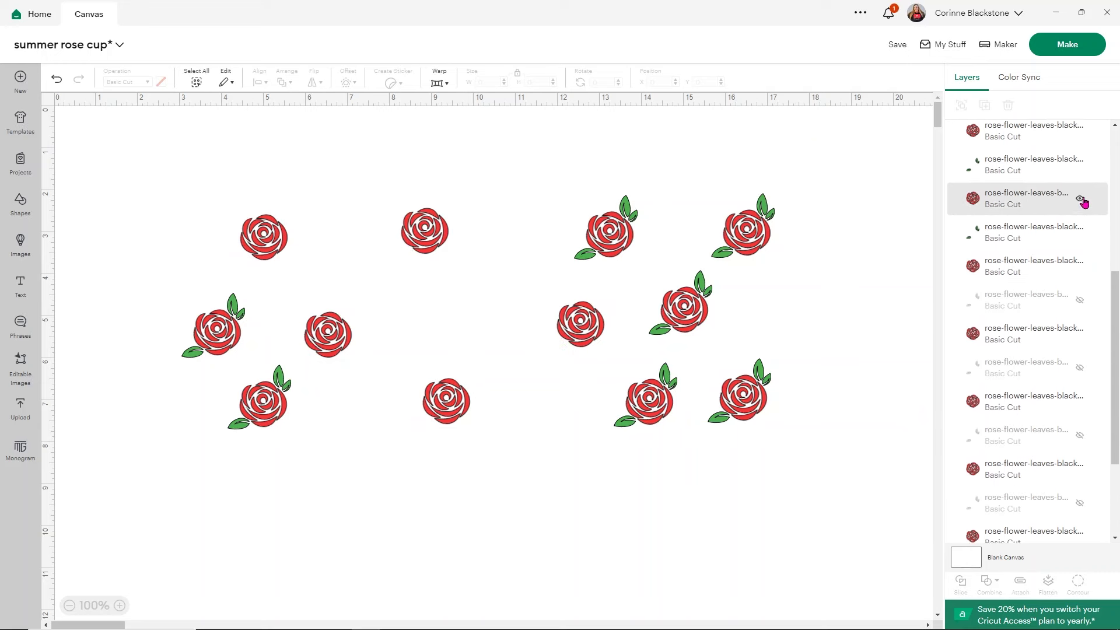
{"action": "scroll", "coordinate": [1079, 263], "scroll_direction": "down", "scroll_amount": 3}
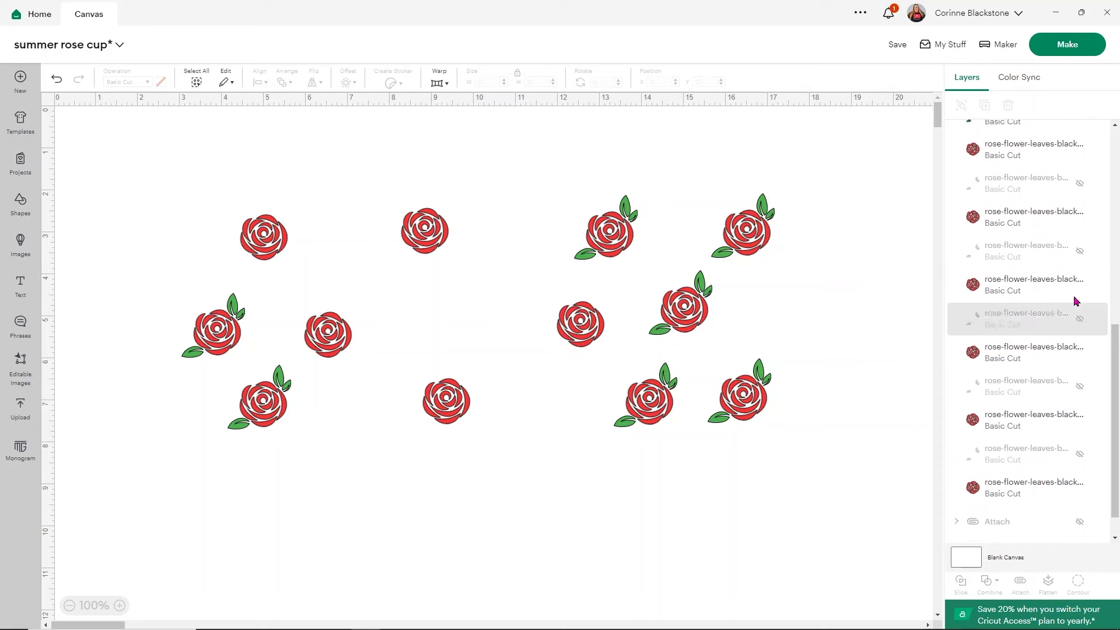
Step: Show the five hidden leaf layers again
{"action": "left_click", "coordinate": [1079, 184]}
{"action": "left_click", "coordinate": [1082, 255]}
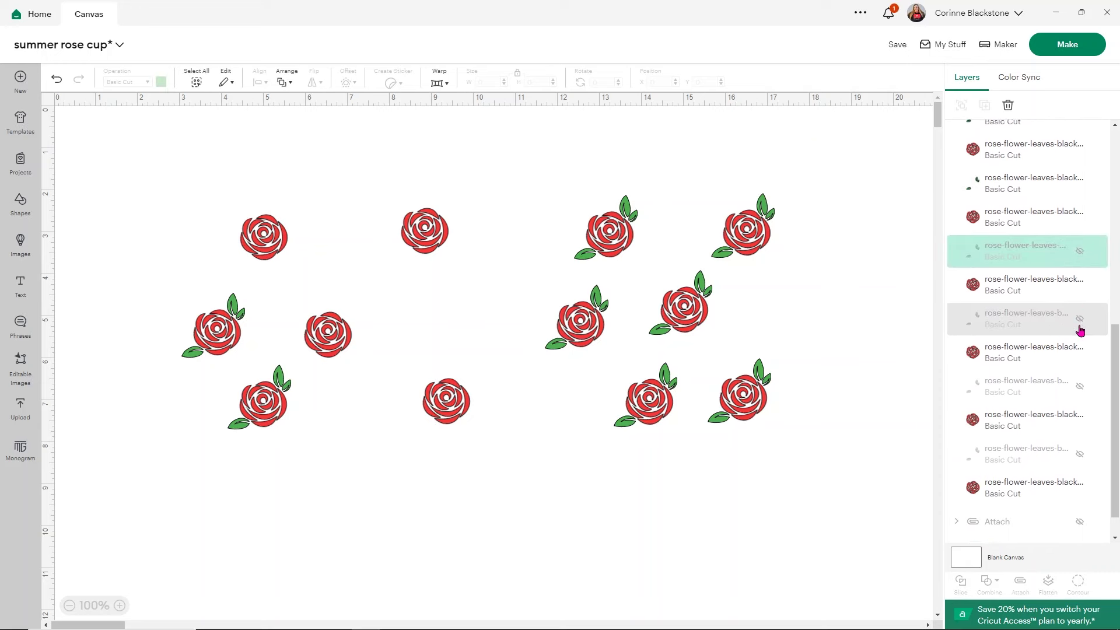
{"action": "left_click", "coordinate": [1080, 331]}
{"action": "left_click", "coordinate": [1083, 392]}
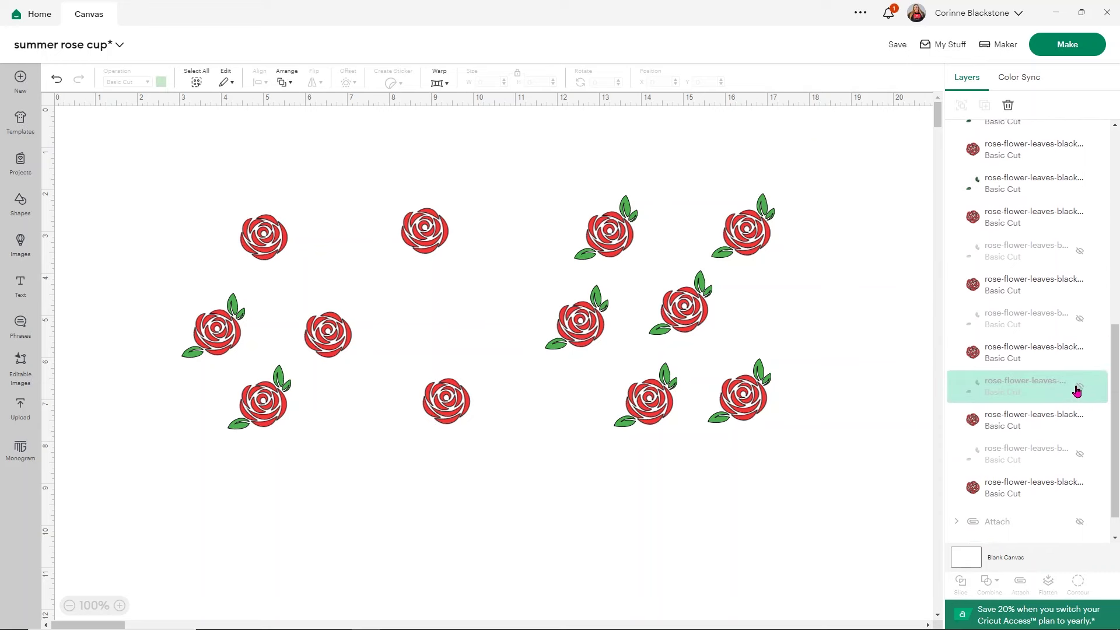
{"action": "left_click", "coordinate": [1080, 386]}
{"action": "left_click", "coordinate": [1080, 320]}
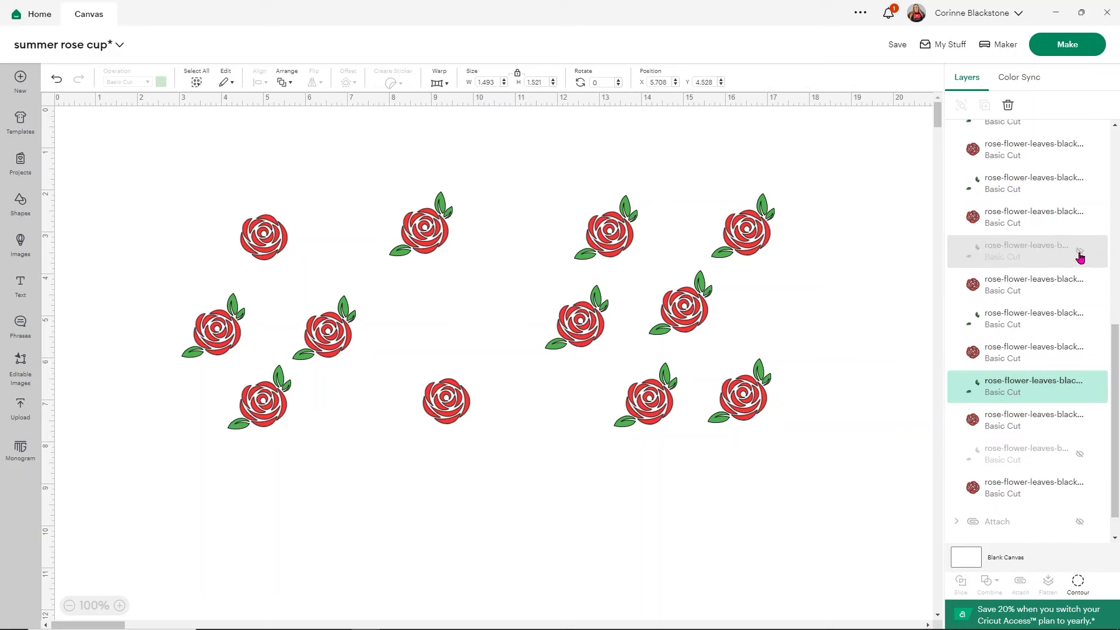
{"action": "left_click", "coordinate": [1080, 252]}
{"action": "left_click", "coordinate": [1081, 454]}
{"action": "scroll", "coordinate": [1085, 452], "scroll_direction": "down", "scroll_amount": 1}
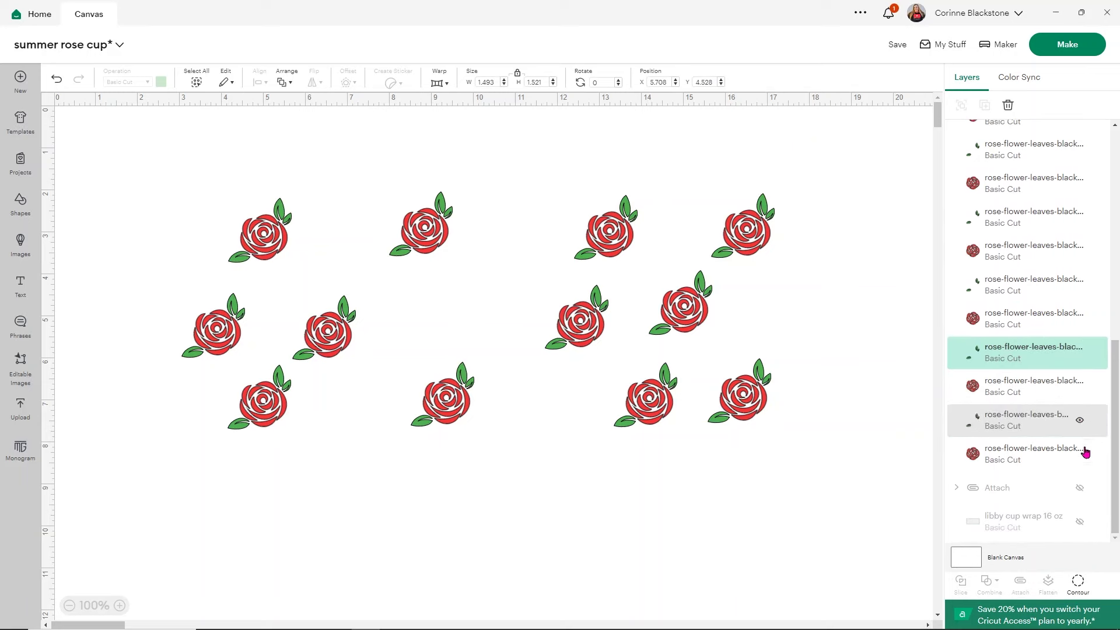
Step: Select the red petal layers of all the roses and attach them together
{"action": "left_click", "coordinate": [1017, 448]}
{"action": "left_click", "coordinate": [1007, 388], "text": "shift"}
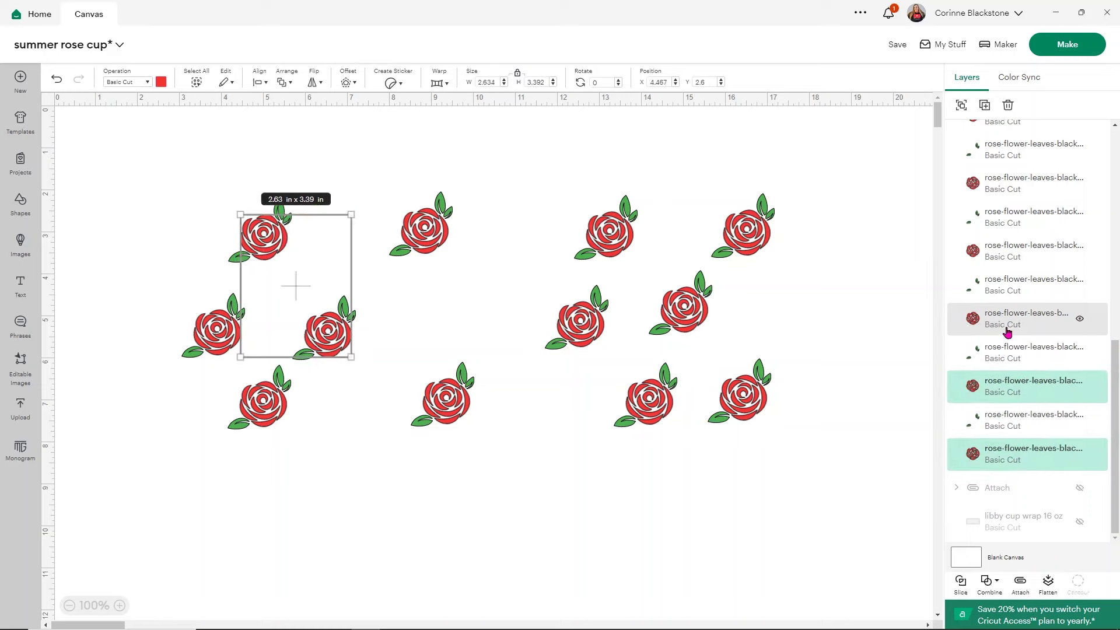
{"action": "left_click", "coordinate": [1008, 327], "text": "shift"}
{"action": "left_click", "coordinate": [990, 257], "text": "shift"}
{"action": "left_click", "coordinate": [960, 185], "text": "shift"}
{"action": "scroll", "coordinate": [986, 203], "scroll_direction": "up", "scroll_amount": 2}
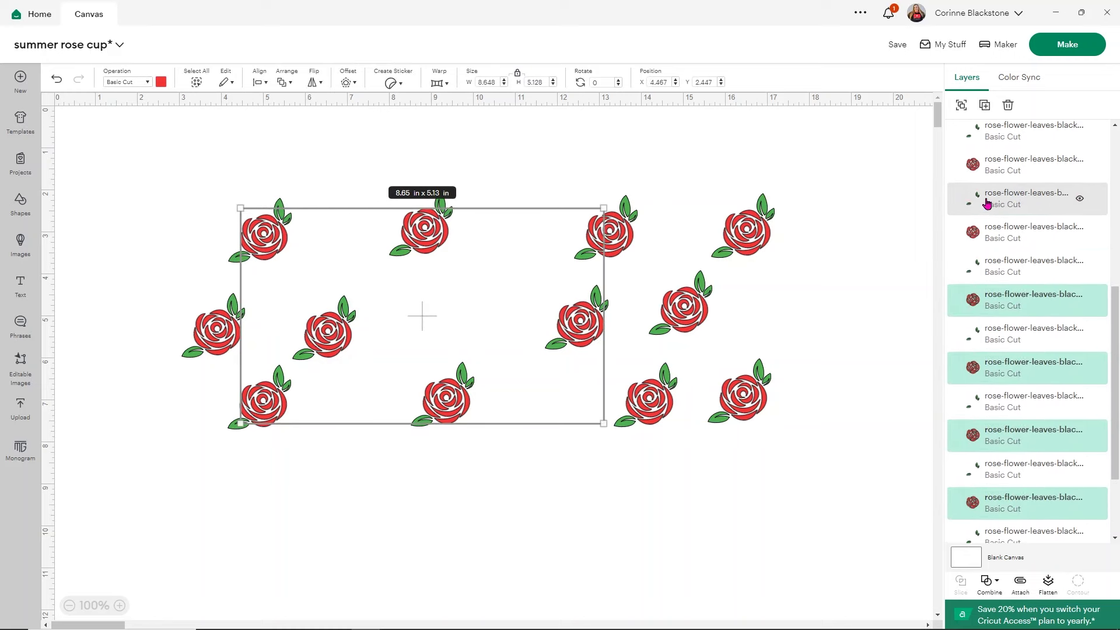
{"action": "left_click", "coordinate": [990, 230], "text": "shift"}
{"action": "left_click", "coordinate": [991, 175], "text": "shift"}
{"action": "scroll", "coordinate": [991, 179], "scroll_direction": "up", "scroll_amount": 2}
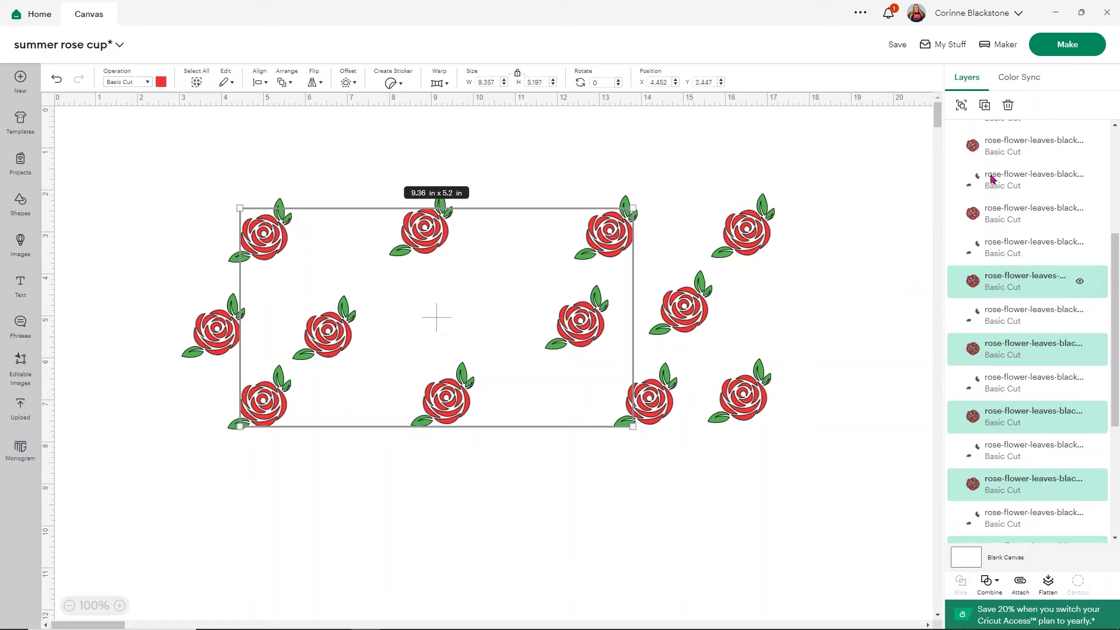
{"action": "left_click", "coordinate": [970, 156], "text": "shift"}
{"action": "scroll", "coordinate": [991, 163], "scroll_direction": "down", "scroll_amount": 1}
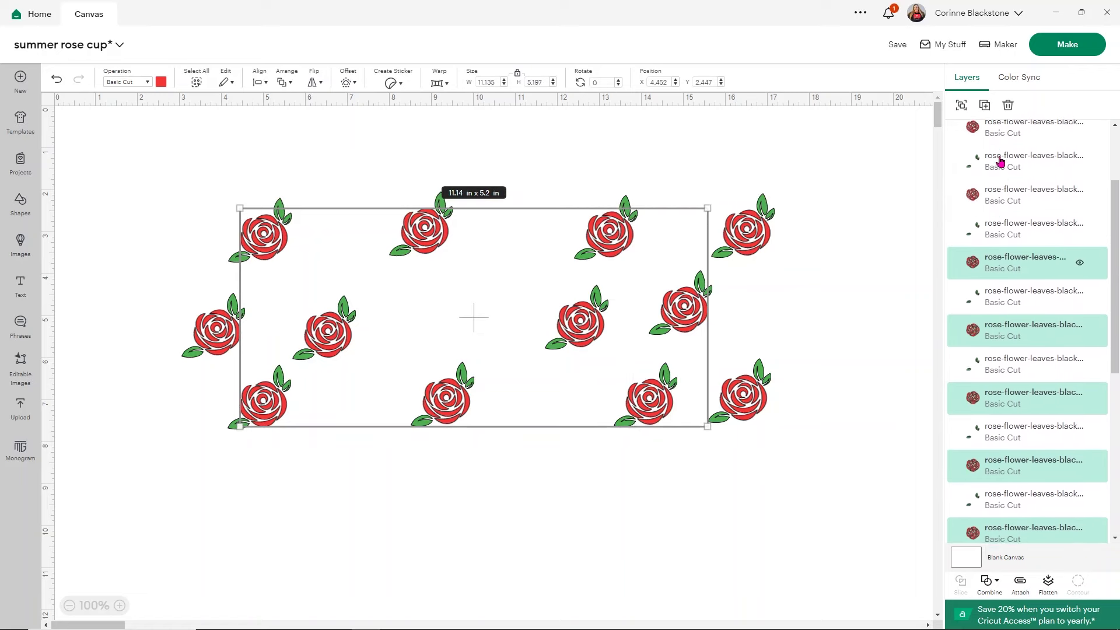
{"action": "left_click", "coordinate": [1001, 191], "text": "shift"}
{"action": "scroll", "coordinate": [1008, 158], "scroll_direction": "down", "scroll_amount": 1}
{"action": "scroll", "coordinate": [1010, 138], "scroll_direction": "up", "scroll_amount": 2}
{"action": "left_click", "coordinate": [1000, 174], "text": "shift"}
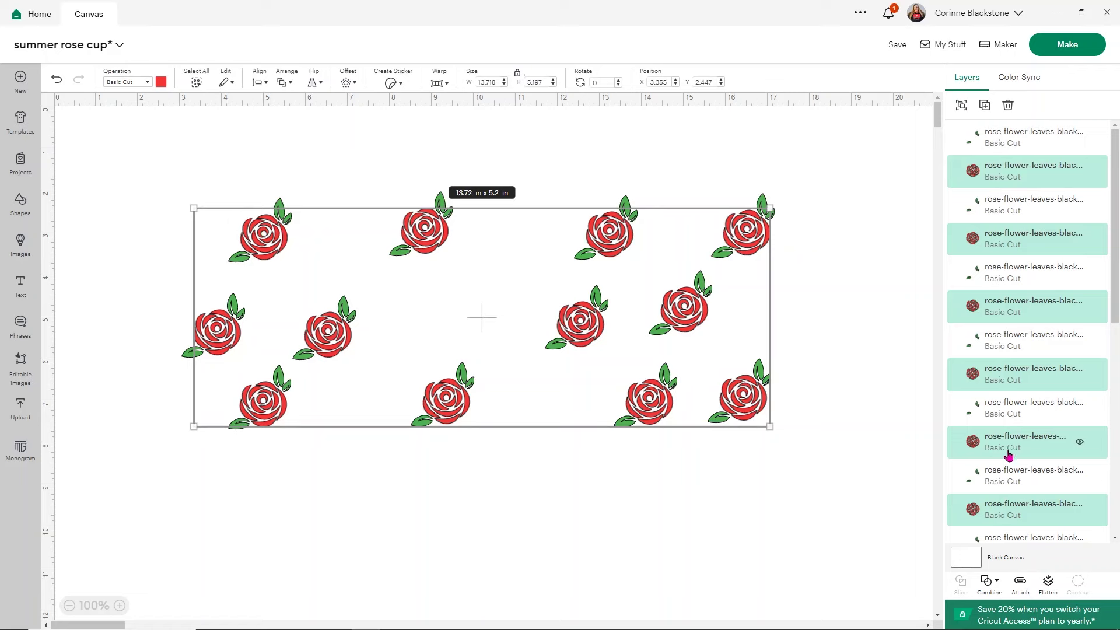
{"action": "left_click", "coordinate": [1022, 583]}
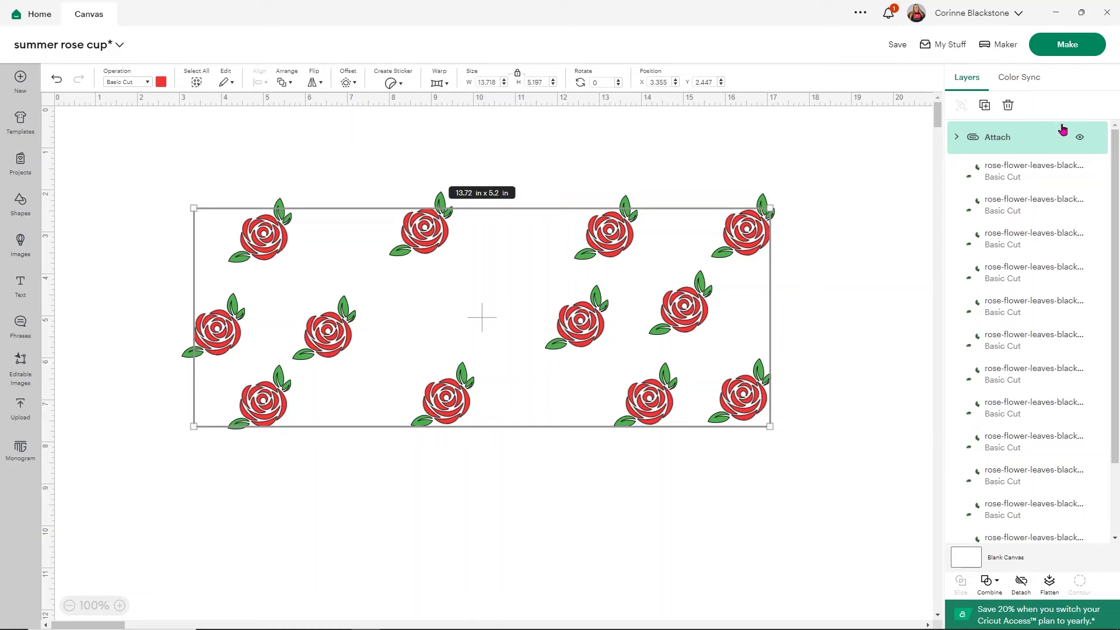
Step: Attach all the green leaf layers together with the petals hidden, and show the attached petals and text again
{"action": "left_click", "coordinate": [1079, 142]}
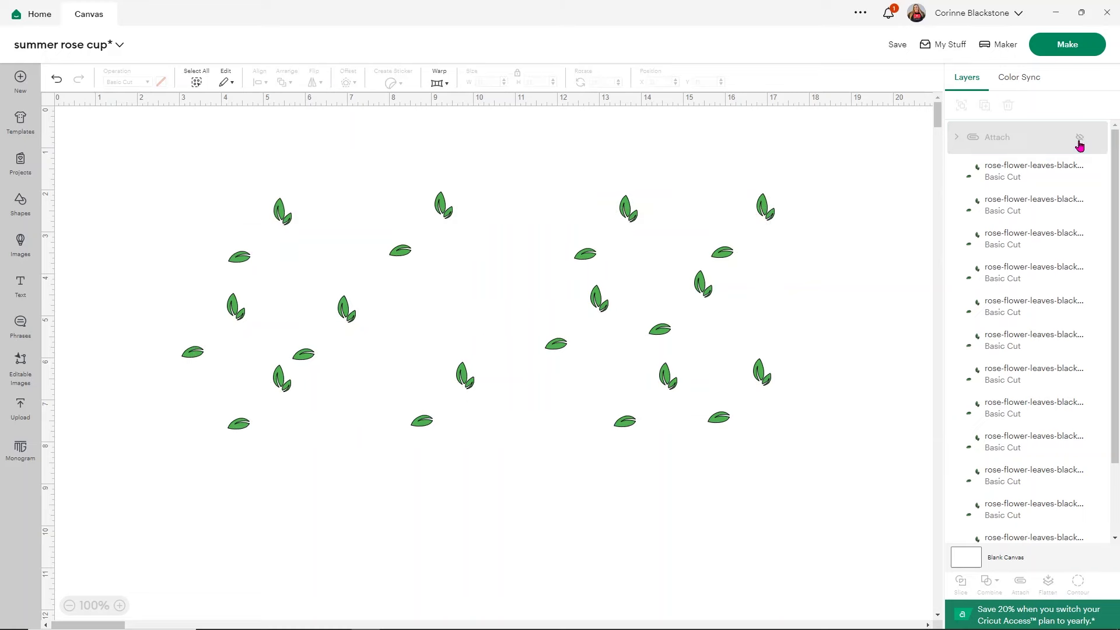
{"action": "left_click_drag", "start_coordinate": [879, 489], "coordinate": [103, 152]}
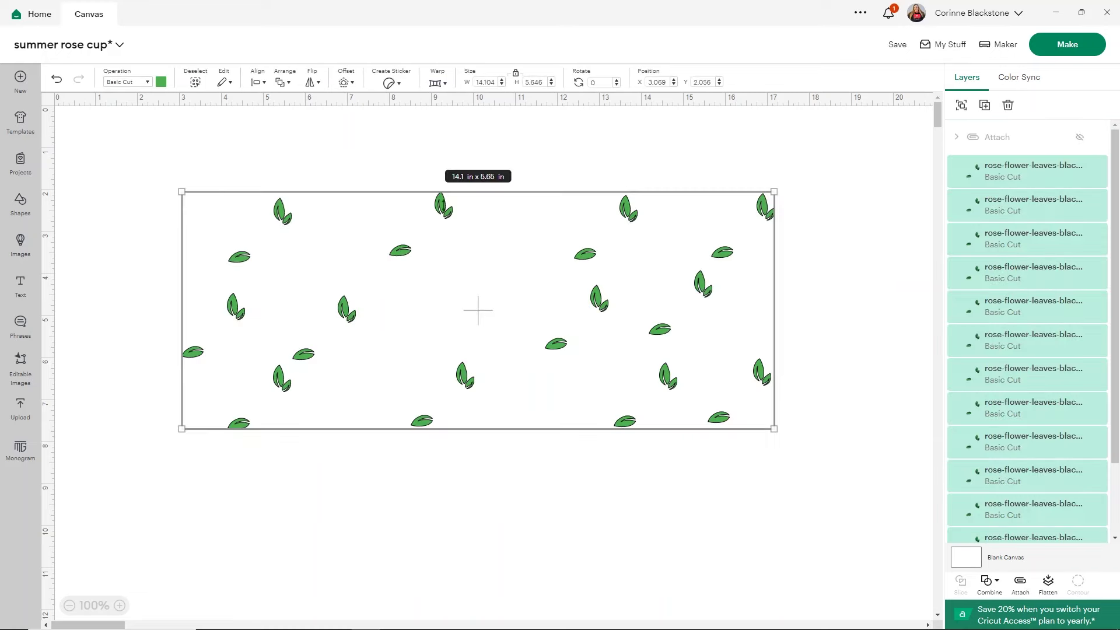
{"action": "left_click", "coordinate": [1018, 583]}
{"action": "left_click", "coordinate": [1079, 173]}
{"action": "left_click", "coordinate": [1080, 207]}
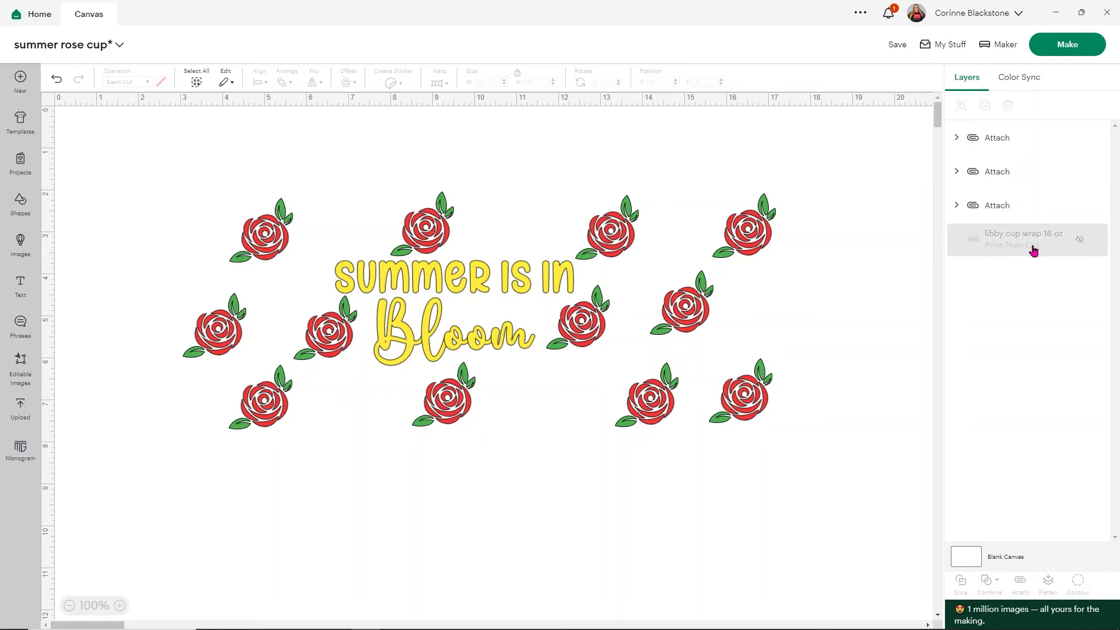
Step: Show the libby cup wrap 16 oz template and bring it to the front of the design
{"action": "left_click", "coordinate": [1079, 241]}
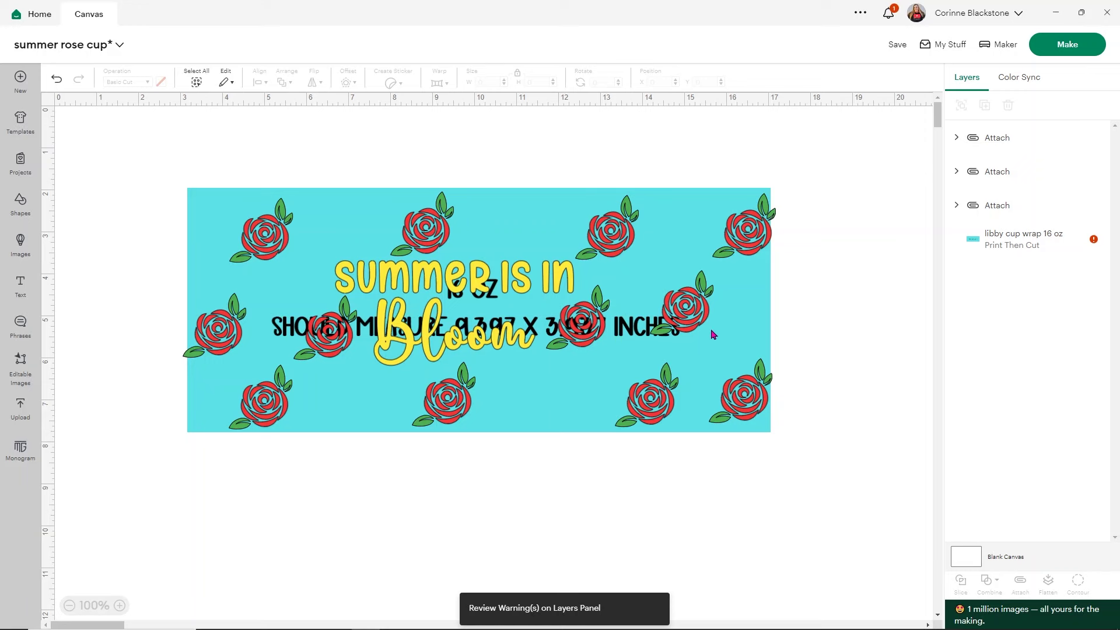
{"action": "left_click_drag", "start_coordinate": [967, 244], "coordinate": [964, 125]}
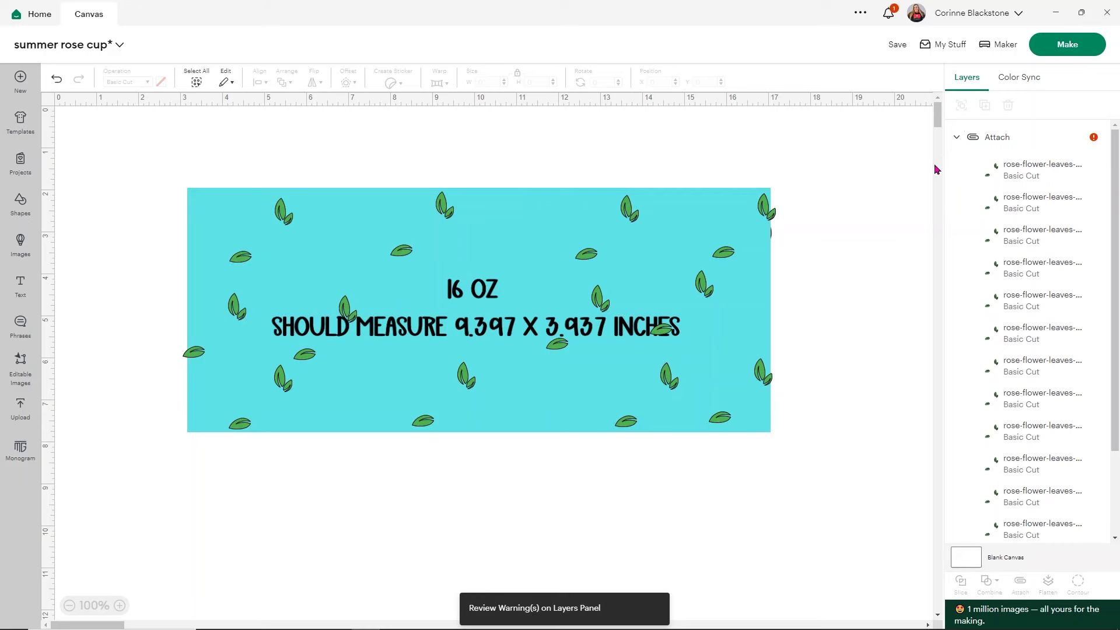
{"action": "left_click", "coordinate": [55, 79]}
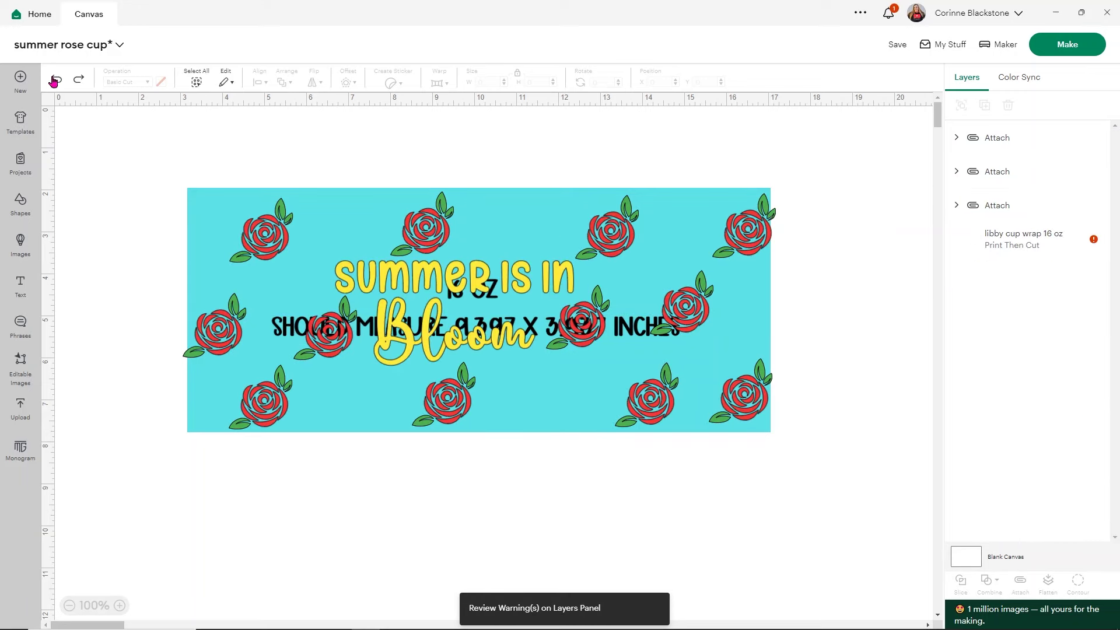
{"action": "left_click", "coordinate": [1016, 238]}
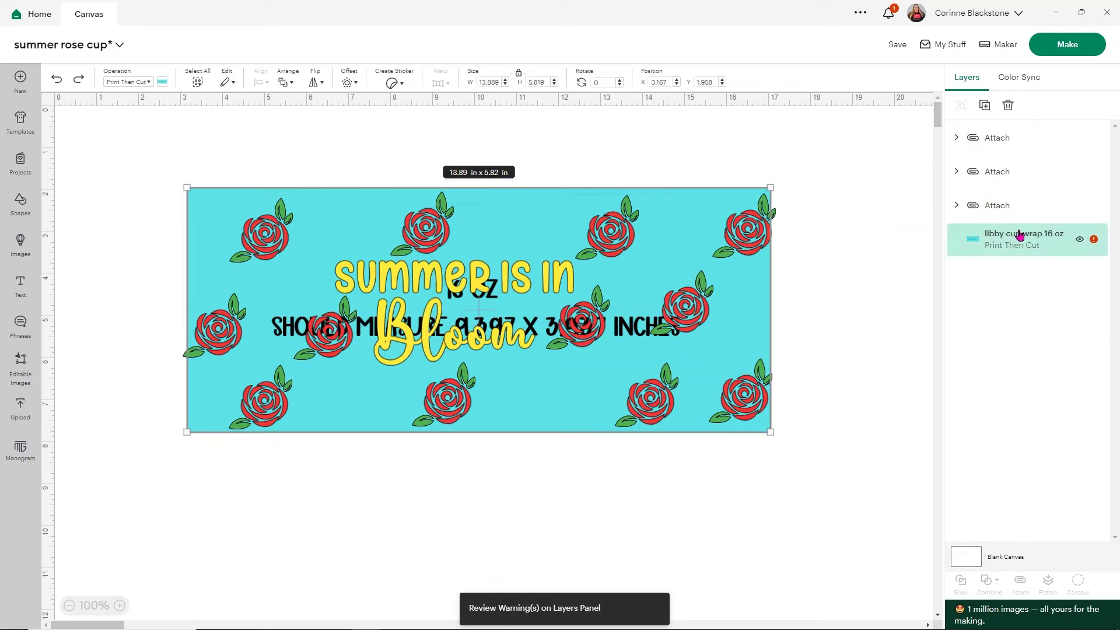
{"action": "right_click", "coordinate": [1025, 239]}
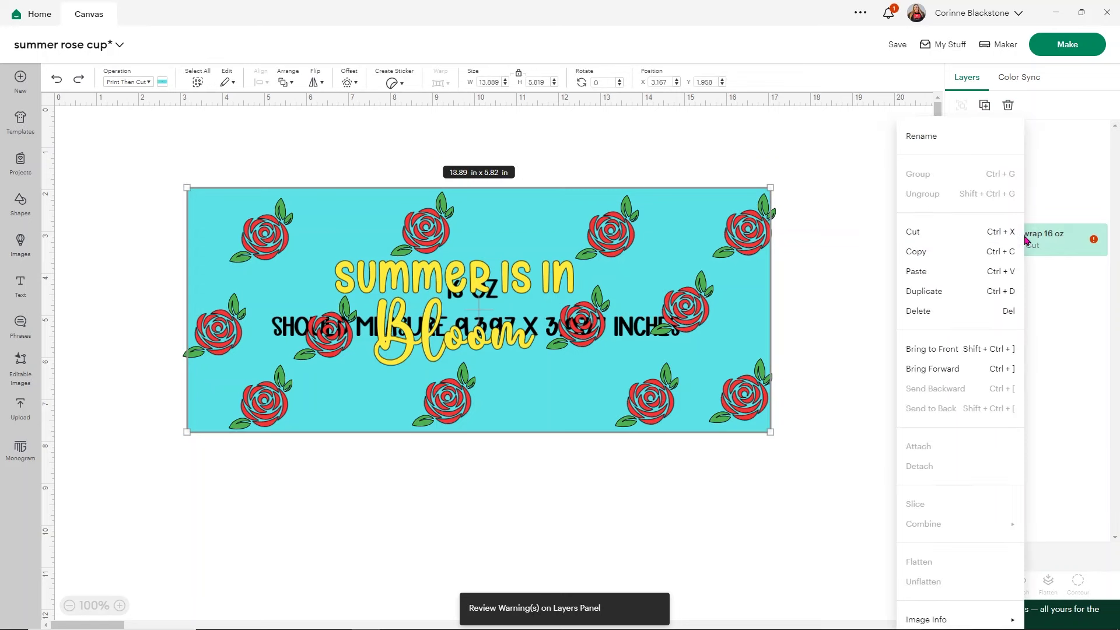
{"action": "left_click", "coordinate": [980, 347]}
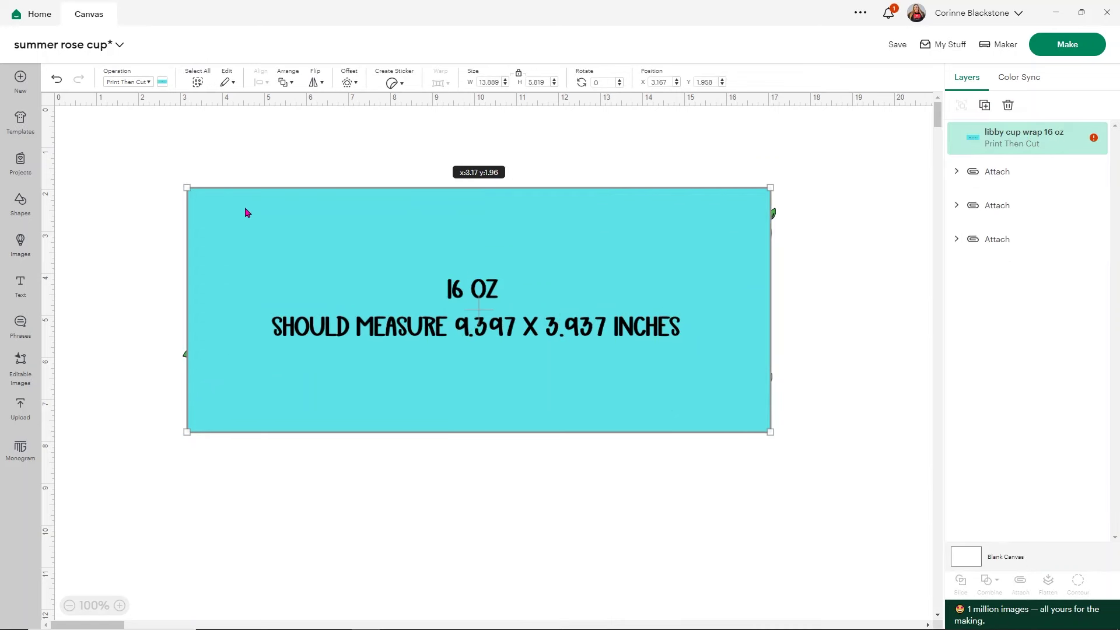
Step: Shift the cup wrap template slightly to about X 3.29, Y 1.99 over the roses, and select it together with all attached layers
{"action": "left_click_drag", "start_coordinate": [114, 135], "coordinate": [192, 167]}
{"action": "left_click_drag", "start_coordinate": [427, 283], "coordinate": [477, 298]}
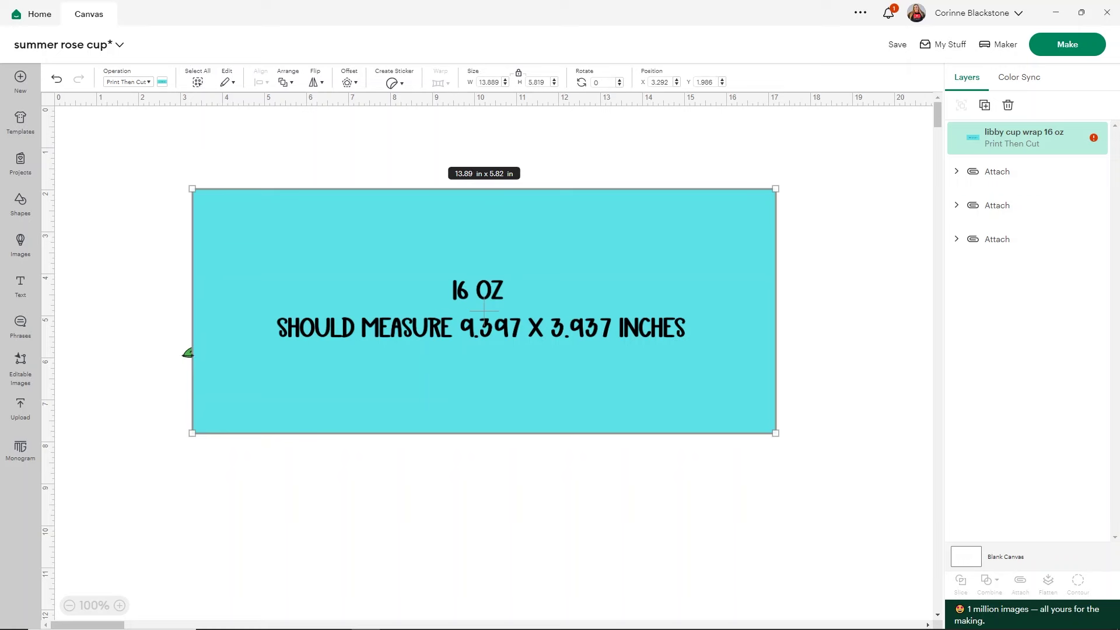
{"action": "left_click_drag", "start_coordinate": [154, 179], "coordinate": [820, 532]}
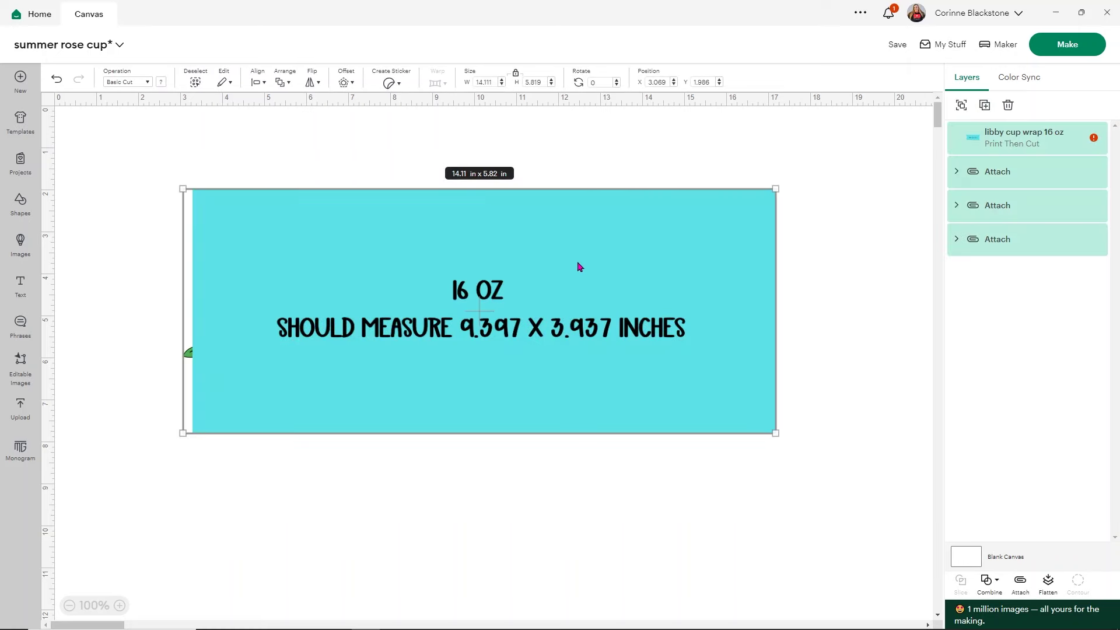